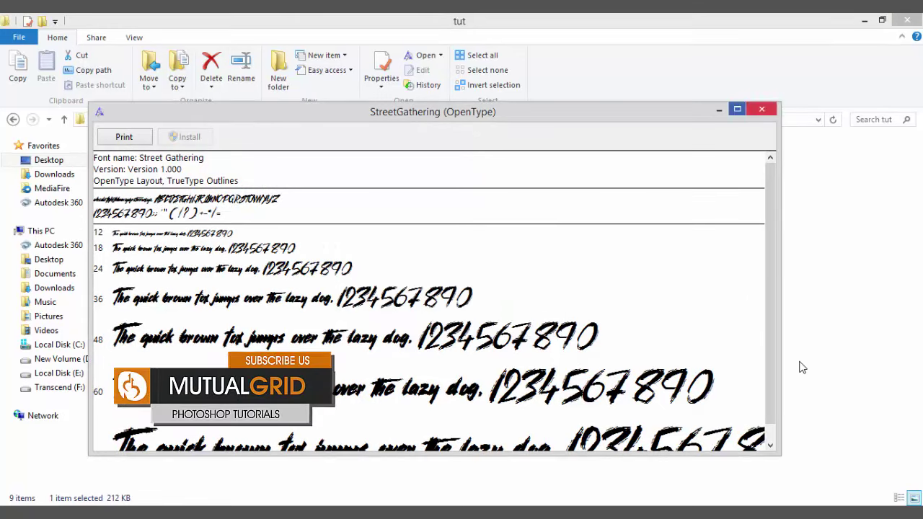
# Dismiss the StreetGathering font preview window now that the font is installed
pyautogui.hotkey('alt', 'F4')
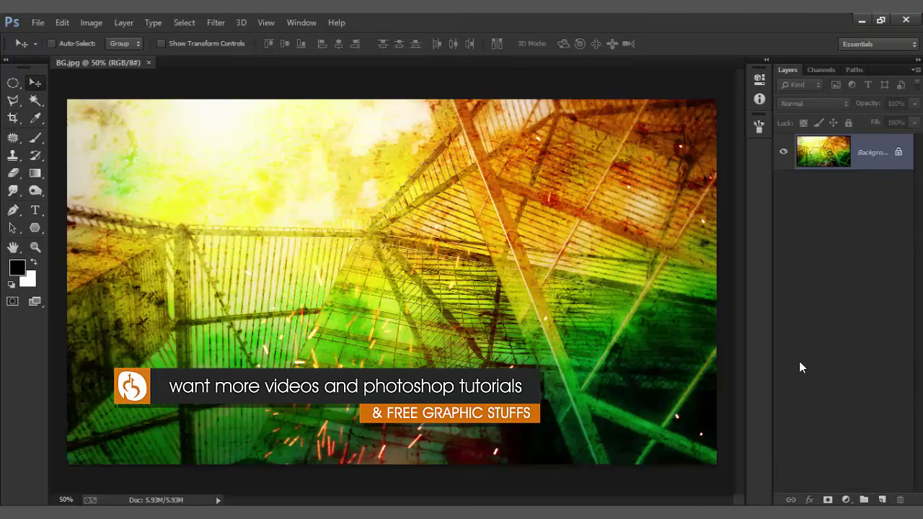
# Add a new empty layer and draw a large elliptical selection in the canvas centre
pyautogui.press('m')
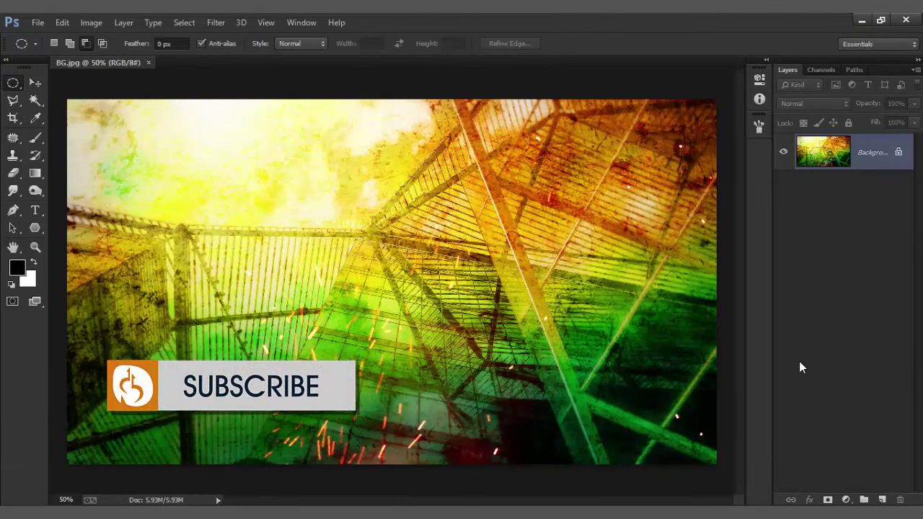
pyautogui.hotkey('ctrl', 'shift', 'alt', 'n')
pyautogui.moveTo(292, 137); pyautogui.dragTo(591, 361)
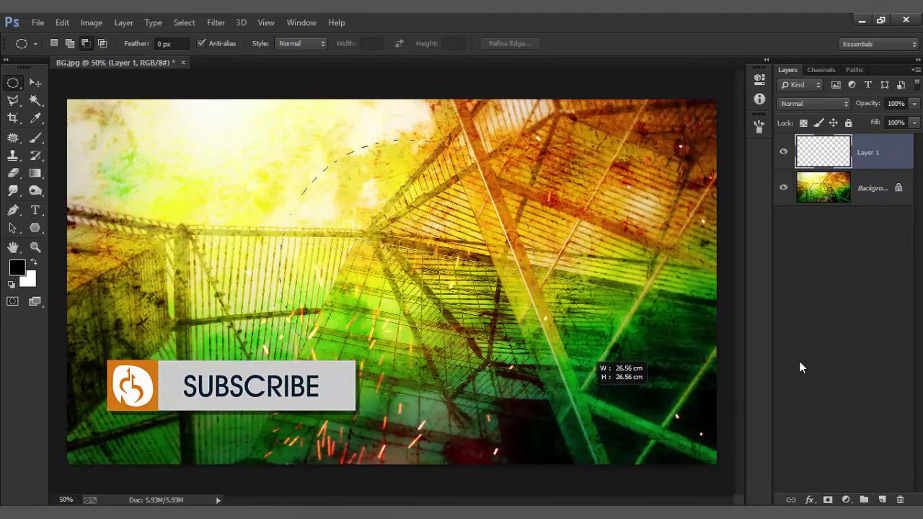
# Fill the circular selection with pure black, then deselect it
pyautogui.click(34, 173)
pyautogui.click(103, 183)
pyautogui.click(17, 268)
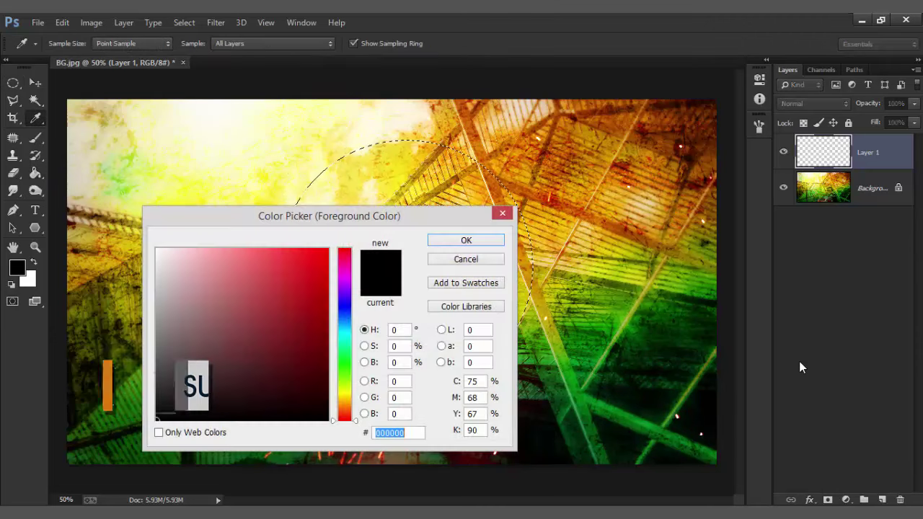
pyautogui.click(328, 416)
pyautogui.press('Return')
pyautogui.hotkey('alt', 'BackSpace')
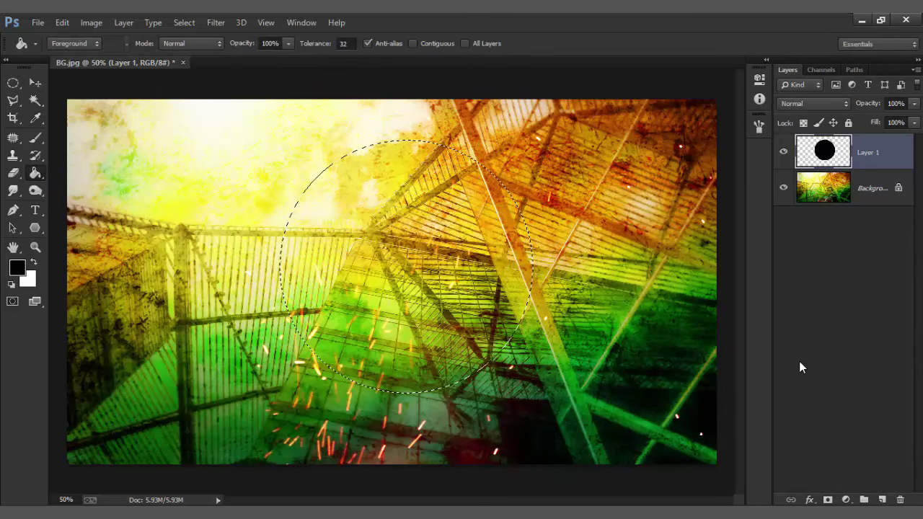
pyautogui.hotkey('alt', 's')
pyautogui.press('d')
# Nudge the black circle toward the canvas centre with the Move tool
pyautogui.press('v')
pyautogui.hotkey('shift', 'Left')
pyautogui.hotkey('shift', 'Left')
pyautogui.hotkey('shift', 'Left')
pyautogui.hotkey('shift', 'Down')
pyautogui.hotkey('shift', 'Down')
pyautogui.hotkey('shift', 'Down')
pyautogui.hotkey('shift', 'Up')
pyautogui.hotkey('shift', 'Up')
pyautogui.press('Right')
pyautogui.press('Right')
pyautogui.hotkey('shift', 'Up')
pyautogui.press('Right')
pyautogui.press('Right')
pyautogui.press('Right')
pyautogui.press('Right')
pyautogui.press('Right')
pyautogui.press('Right')
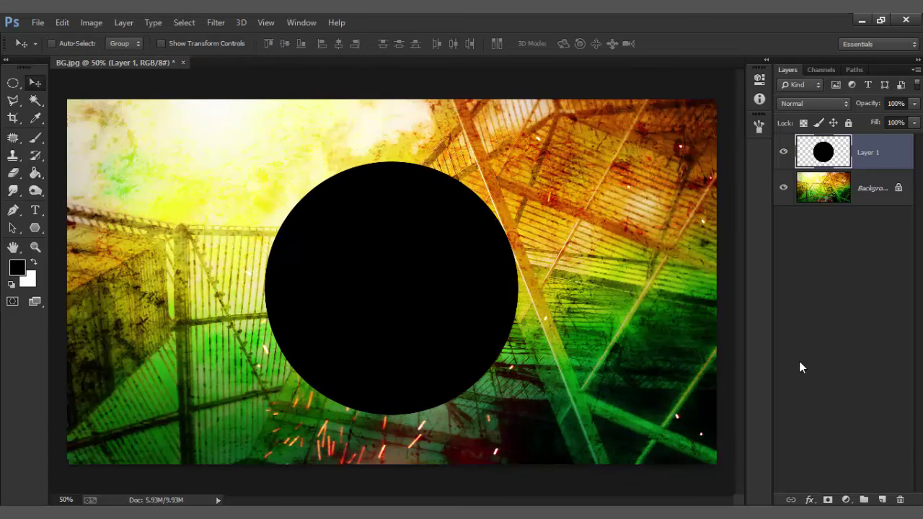
# Duplicate the black circle layer and shrink the copy to about 90% around its centre
pyautogui.rightClick(799, 367)
pyautogui.press('Up')
pyautogui.press('Up')
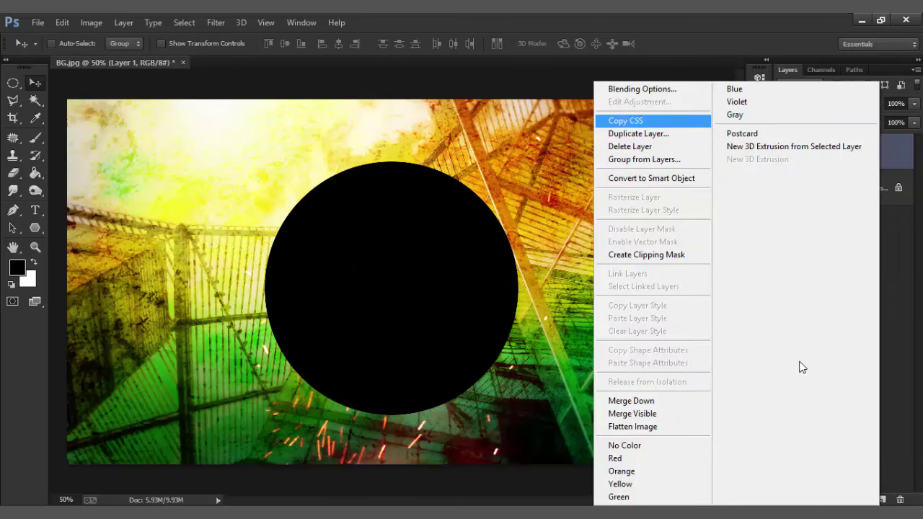
pyautogui.press('Down')
pyautogui.press('Return')
pyautogui.press('Return')
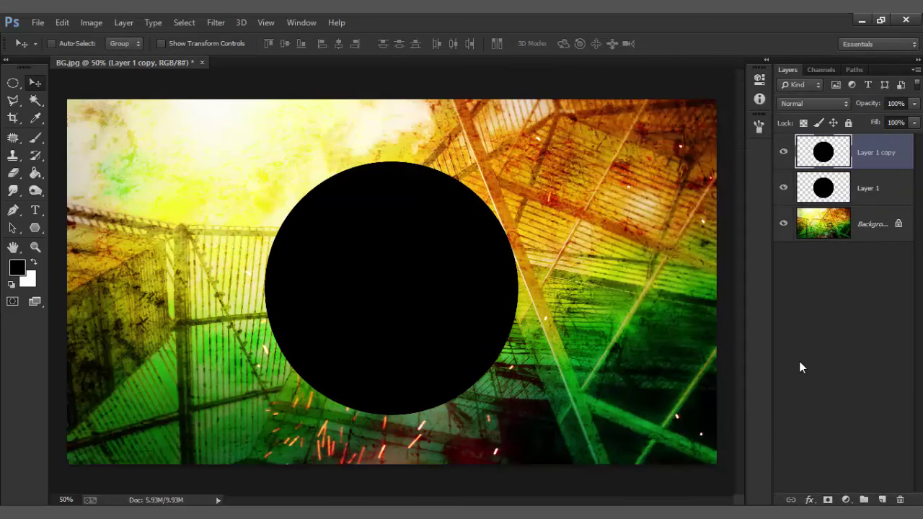
pyautogui.hotkey('ctrl', 't')
pyautogui.moveTo(518, 163); pyautogui.dragTo(504, 175)
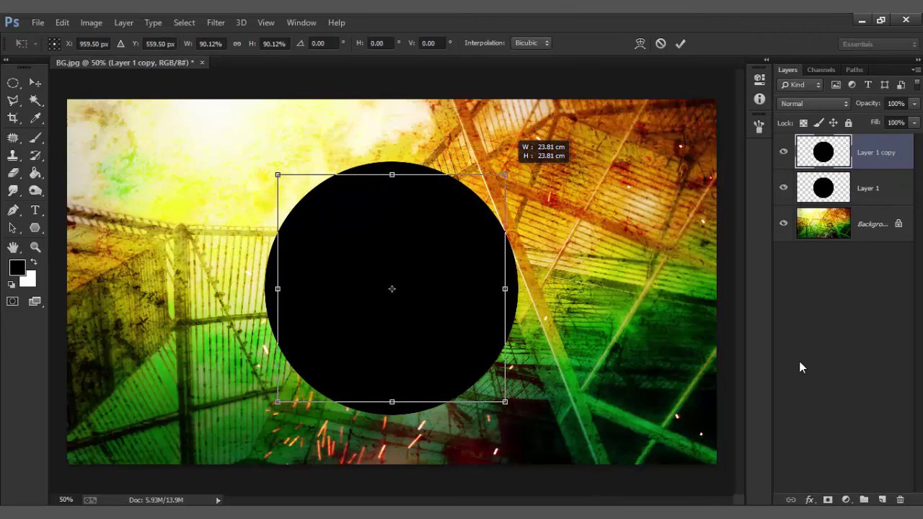
pyautogui.press('Return')
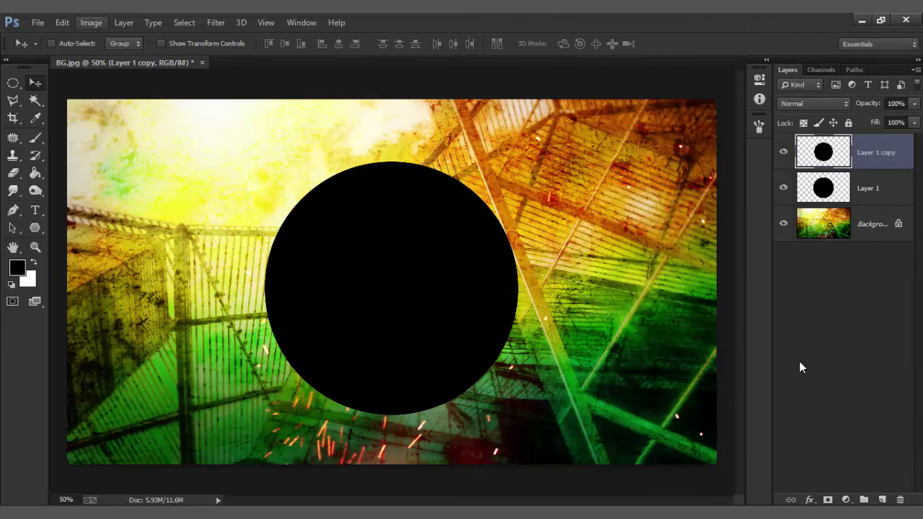
# Invert the copy to white and set its fill to 0%
pyautogui.hotkey('alt', 'i')
pyautogui.press('Right')
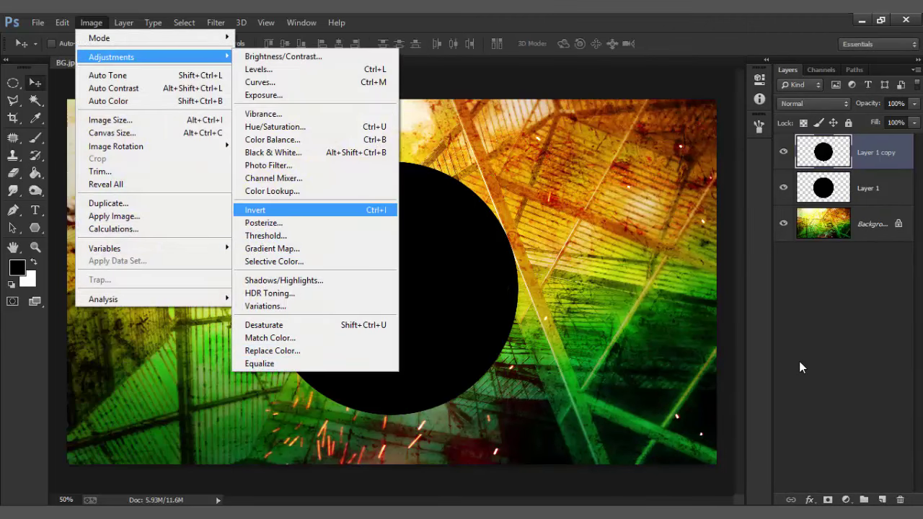
pyautogui.press('Return')
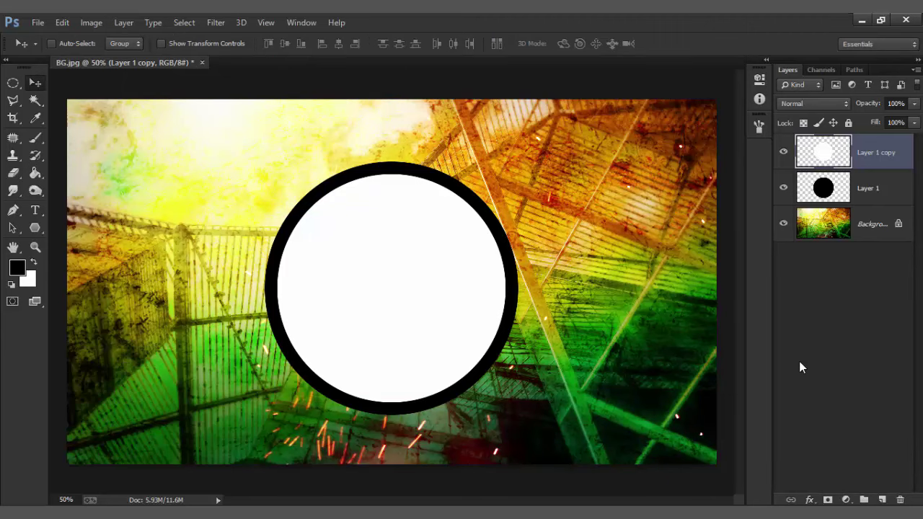
pyautogui.hotkey('shift', '0')
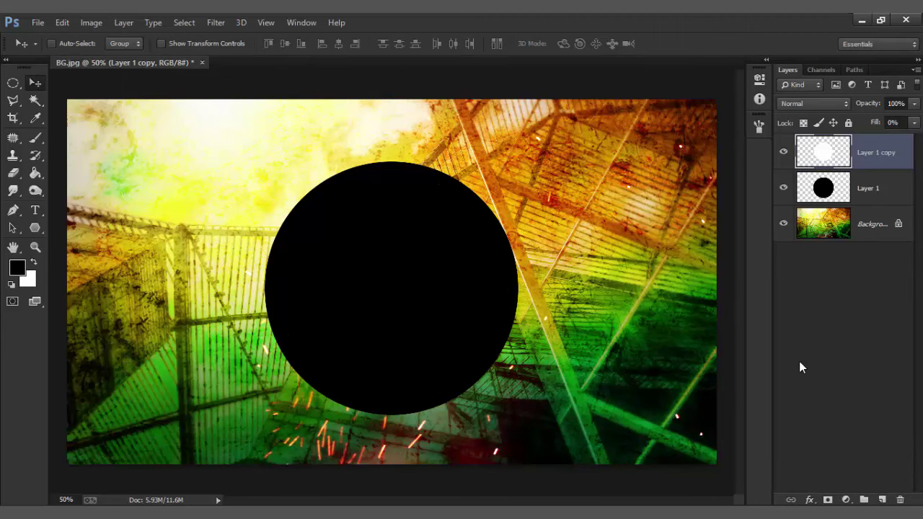
# Give the copy an 8 px golden-yellow (#ffc600) stroke in Blending Options
pyautogui.rightClick(800, 368)
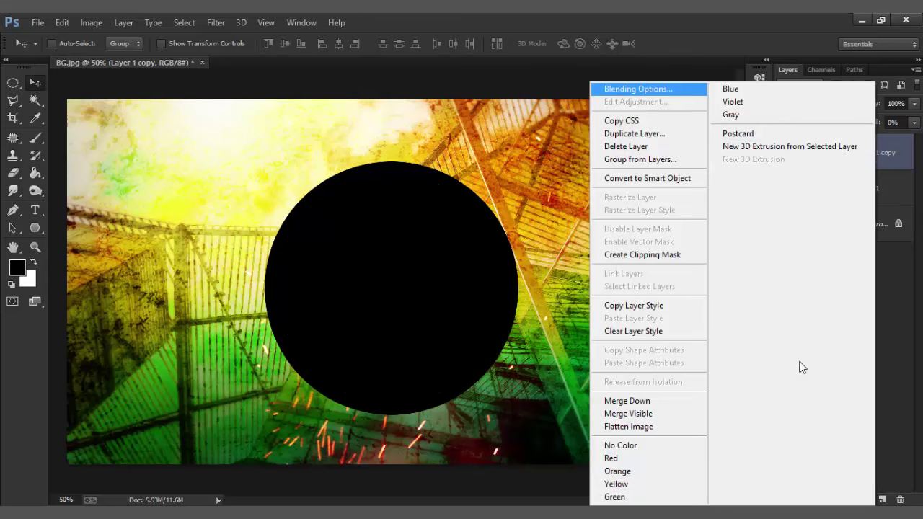
pyautogui.press('Return')
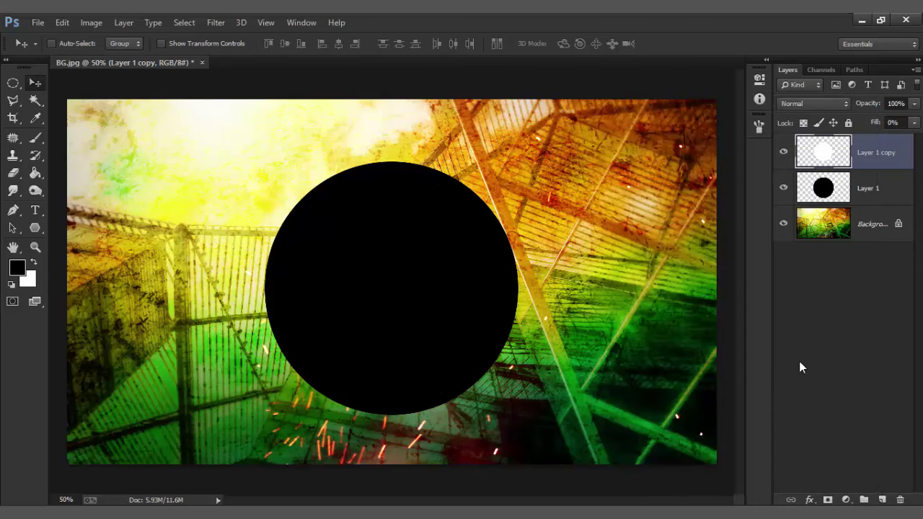
pyautogui.rightClick(801, 368)
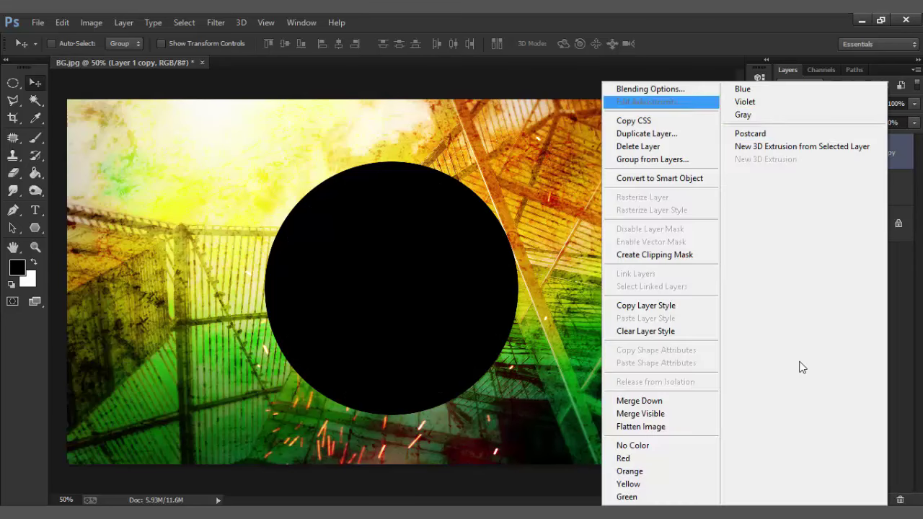
pyautogui.press('Escape')
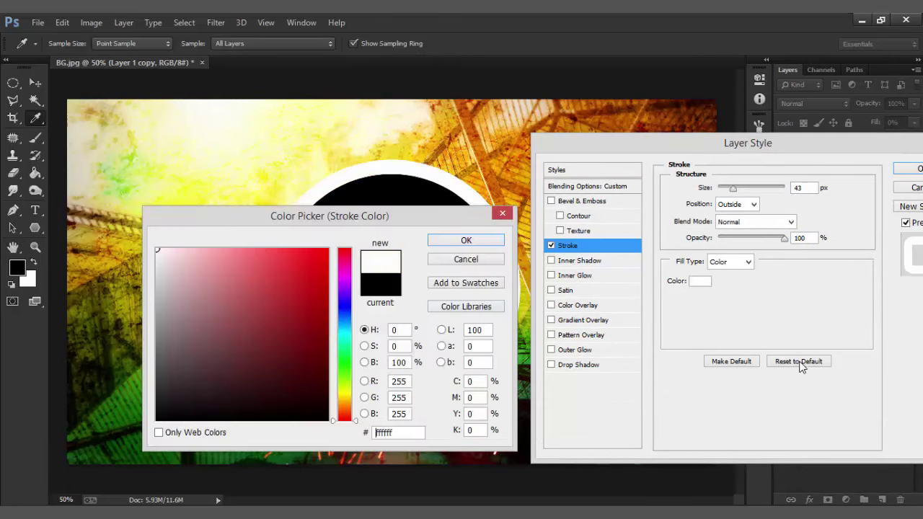
pyautogui.press('Return')
pyautogui.write('3')
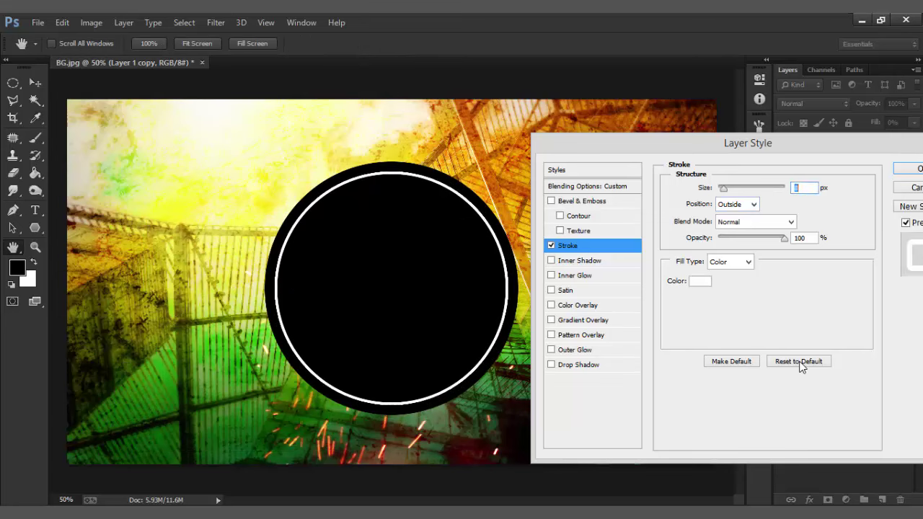
pyautogui.write('8')
pyautogui.moveTo(344, 421)
pyautogui.mouseDown()
pyautogui.moveTo(344, 383)
pyautogui.moveTo(344, 394)
pyautogui.mouseUp()
pyautogui.write('ffe400')
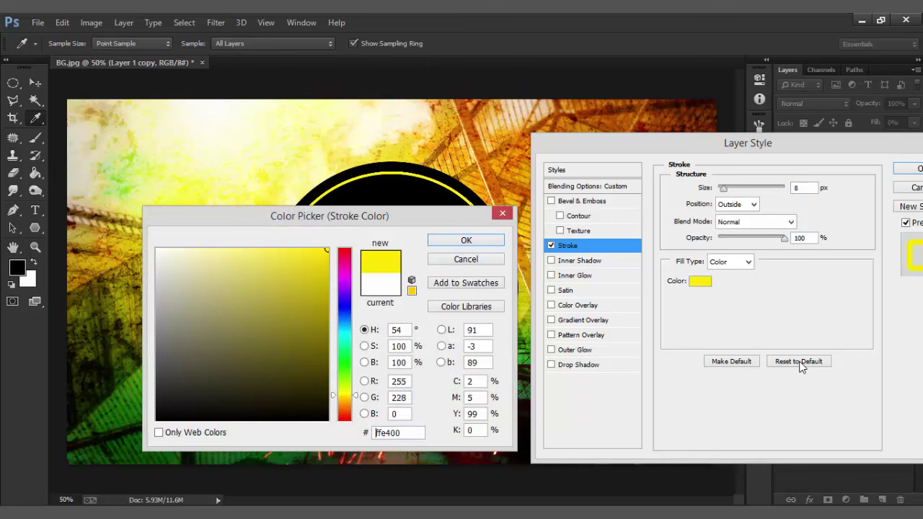
pyautogui.write('ffc000')
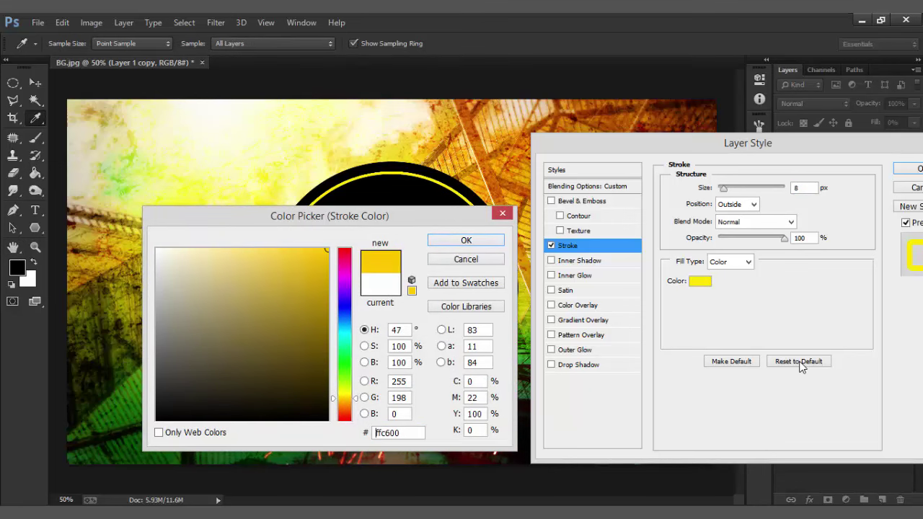
pyautogui.press('Return')
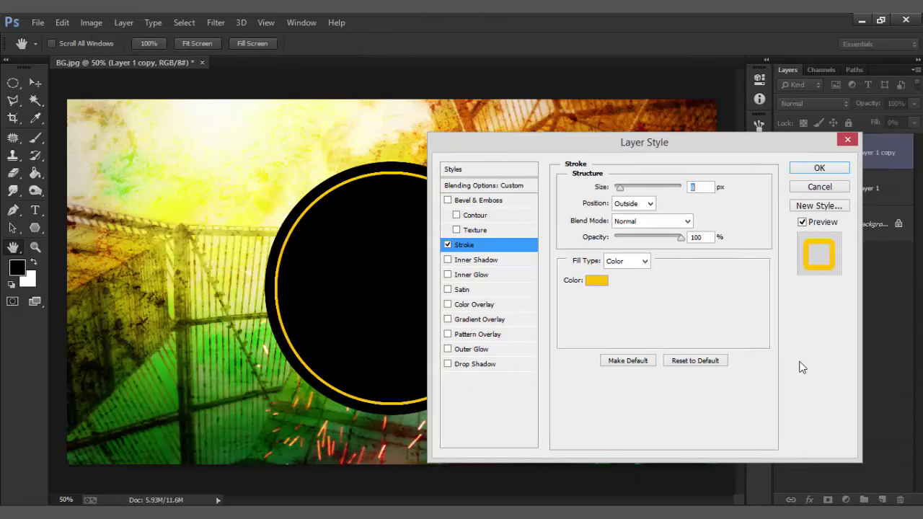
pyautogui.press('Return')
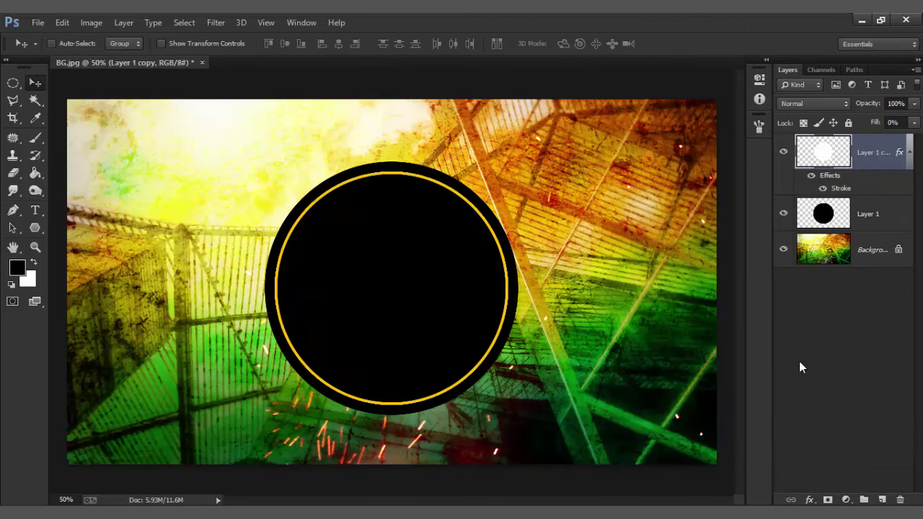
# Put the ring layer into Group 1 and merge the group into one layer
pyautogui.rightClick(801, 368)
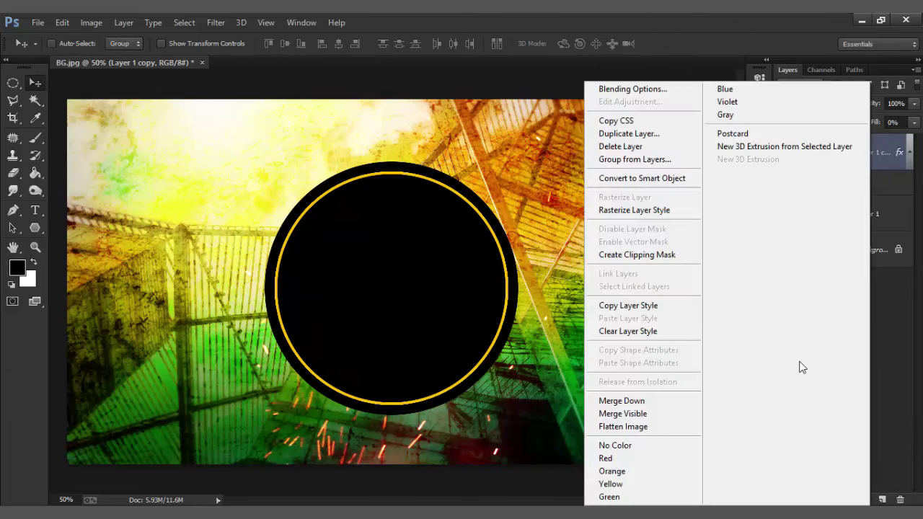
pyautogui.press('Escape')
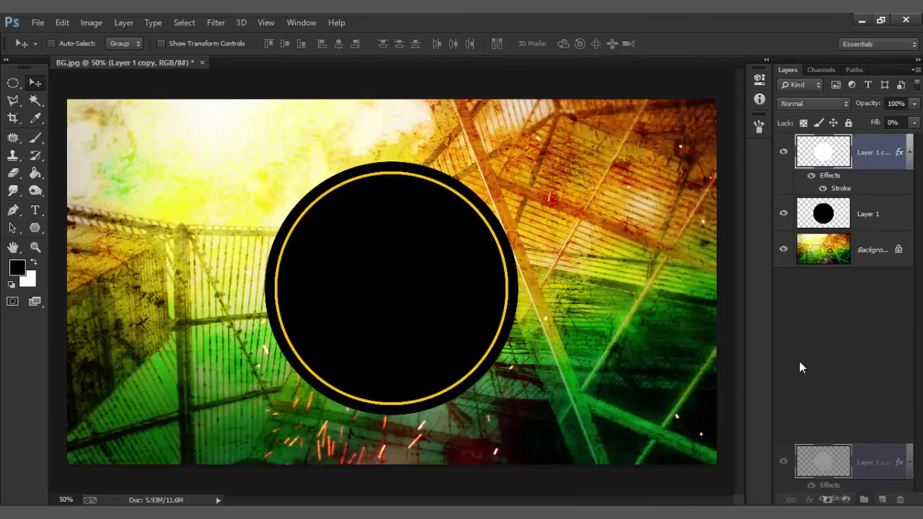
pyautogui.hotkey('ctrl', 'g')
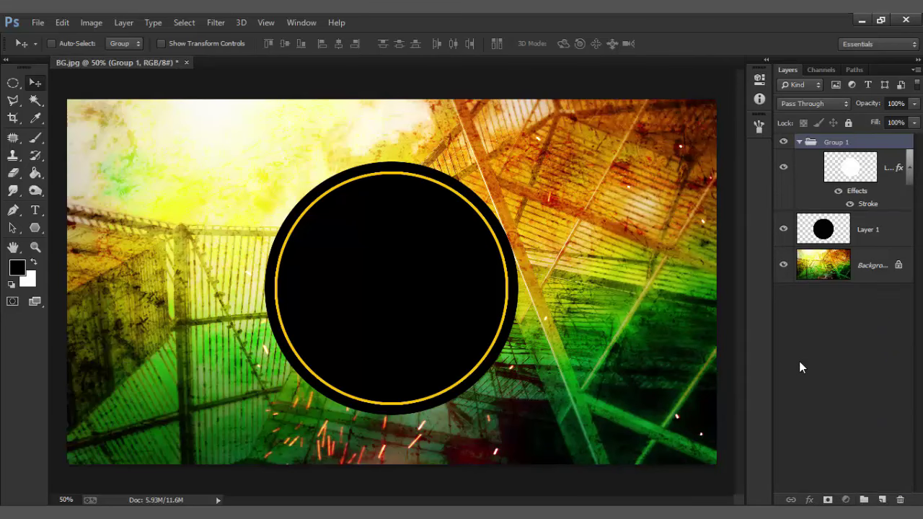
pyautogui.rightClick(800, 367)
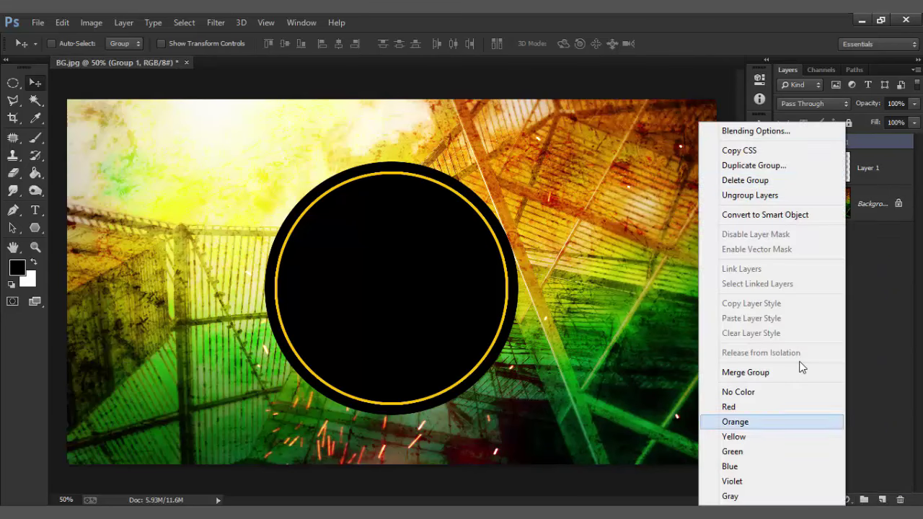
pyautogui.click(801, 369)
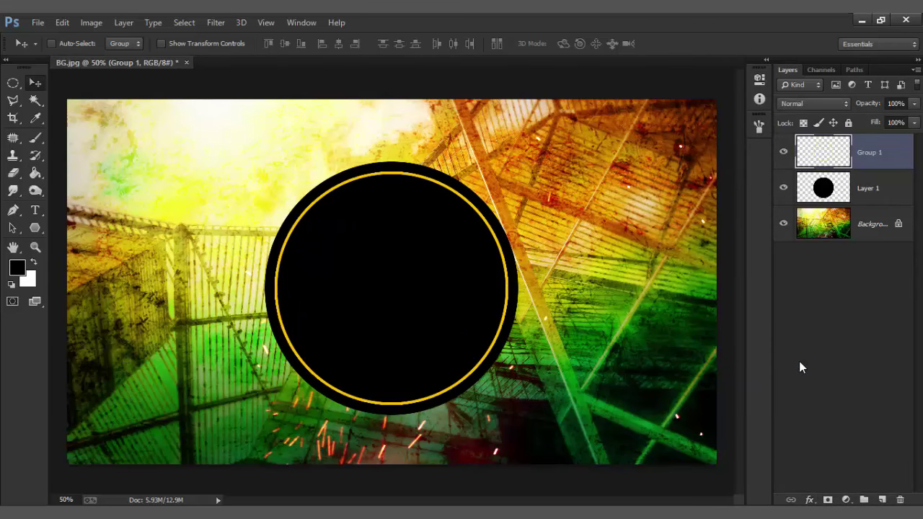
# Duplicate the merged ring and enlarge the copy slightly to the disc's outer edge
pyautogui.rightClick(801, 368)
pyautogui.press('Down')
pyautogui.press('Up')
pyautogui.press('Return')
pyautogui.press('Return')
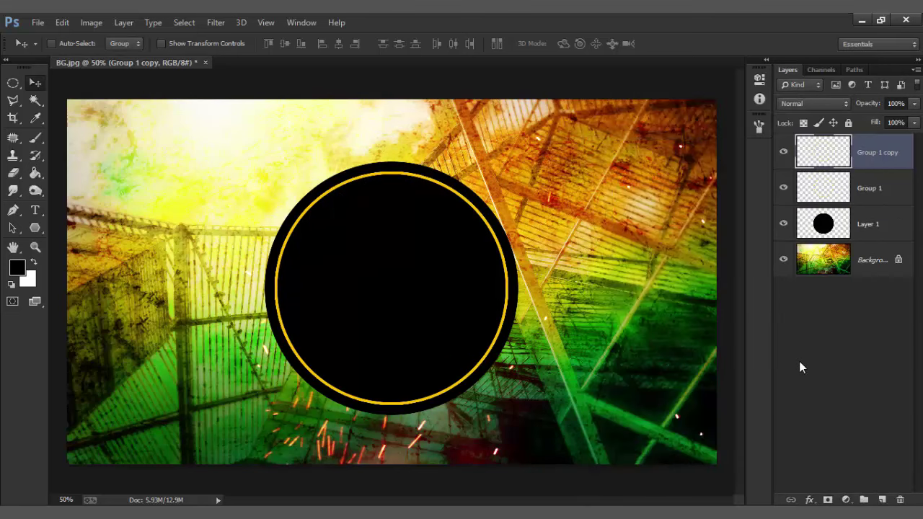
pyautogui.hotkey('ctrl', 't')
pyautogui.moveTo(509, 172)
pyautogui.mouseDown()
pyautogui.moveTo(522, 158)
pyautogui.moveTo(516, 164)
pyautogui.mouseUp()
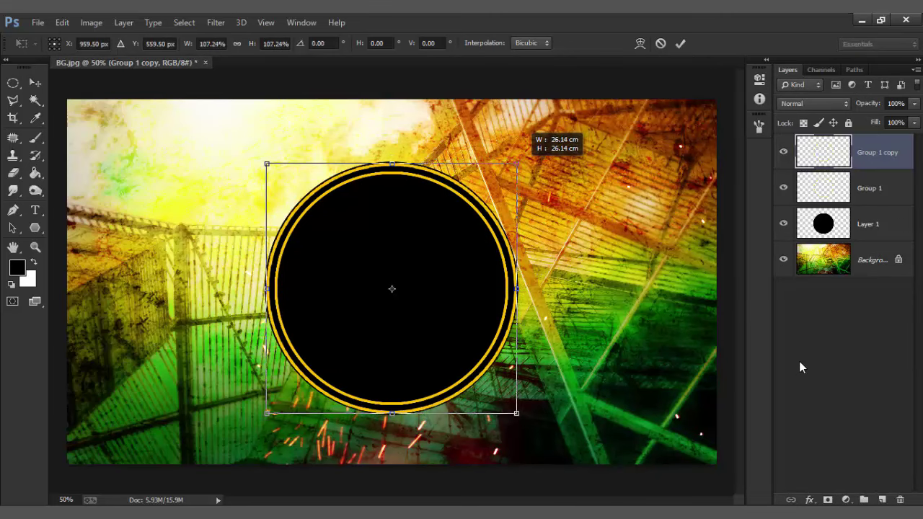
pyautogui.press('Return')
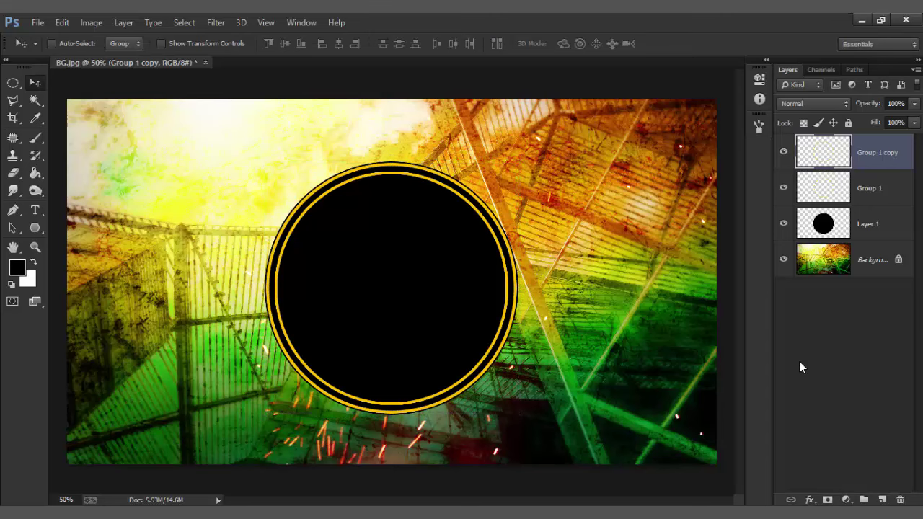
# Shrink the original ring to about 99.4% around its centre, forming a double ring
pyautogui.hotkey('alt', '[')
pyautogui.hotkey('ctrl', 't')
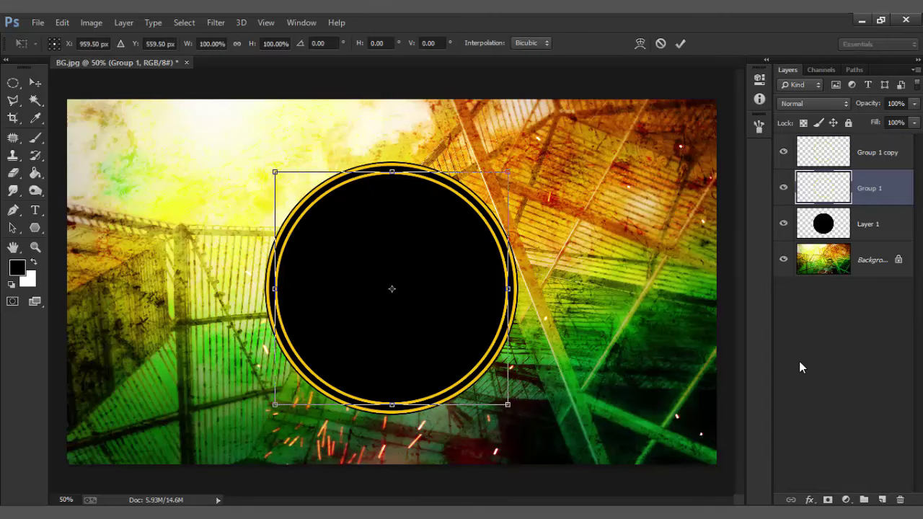
pyautogui.moveTo(508, 173); pyautogui.dragTo(507, 173)
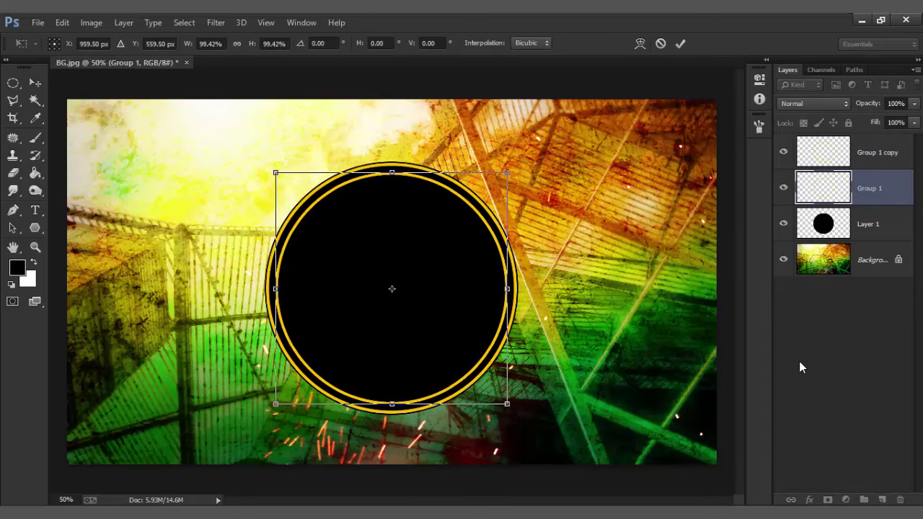
pyautogui.press('Return')
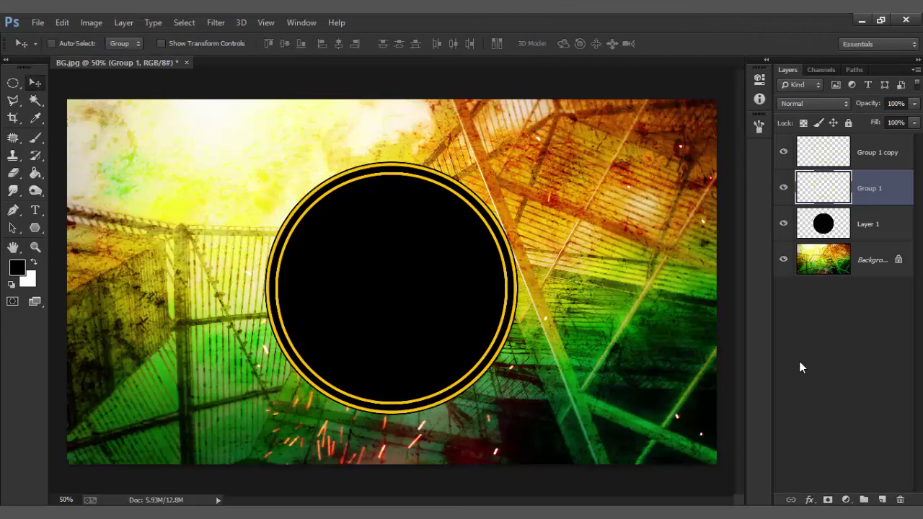
# Duplicate the black disc layer
pyautogui.hotkey('alt', '[')
pyautogui.rightClick(800, 367)
pyautogui.press('Return')
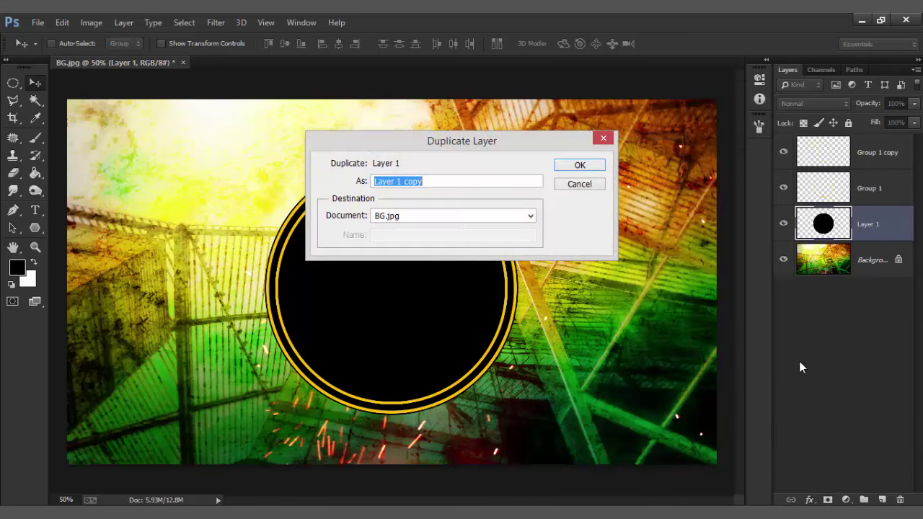
pyautogui.press('Return')
# Open Grunge_gray_11 and paste the whole texture into BG.jpg as a new layer
pyautogui.hotkey('alt', 'f')
pyautogui.press('o')
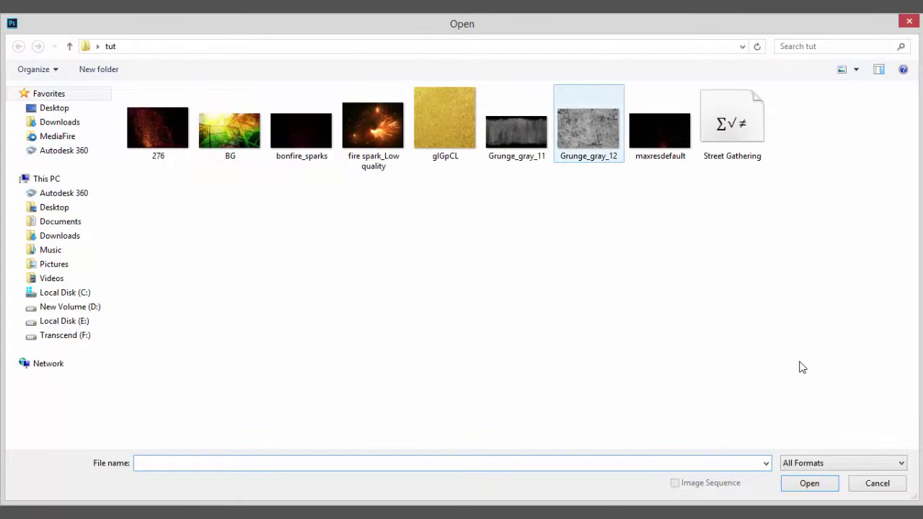
pyautogui.press('Left')
pyautogui.press('Return')
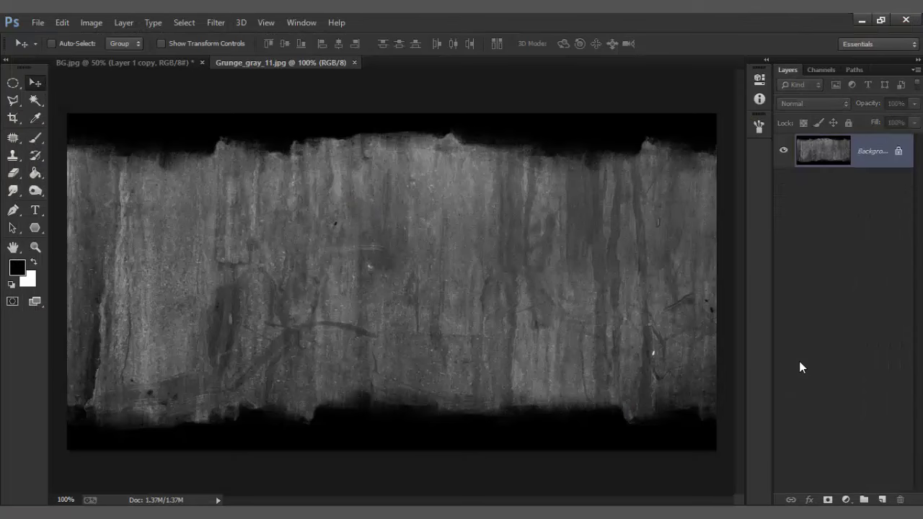
pyautogui.hotkey('ctrl', 'a')
pyautogui.hotkey('ctrl', 'c')
pyautogui.hotkey('ctrl', 'Tab')
pyautogui.hotkey('ctrl', 'v')
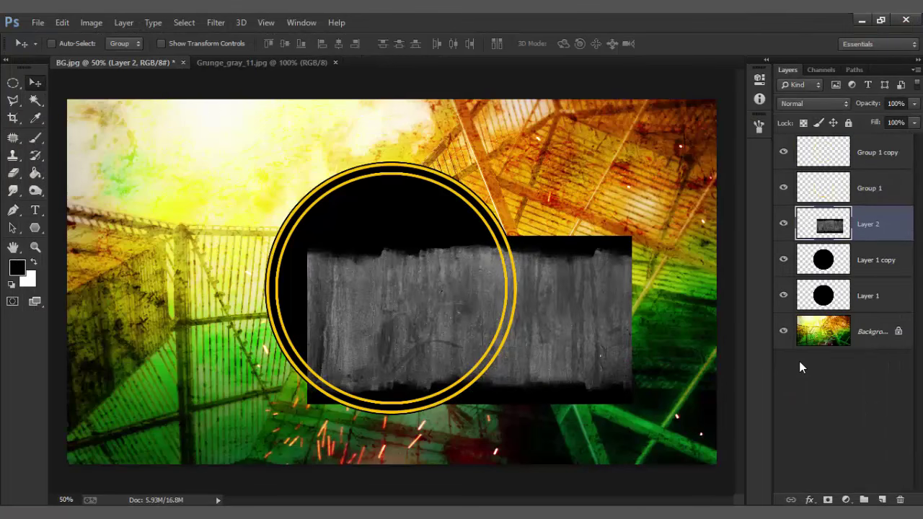
# Scale the grunge texture up over the disc and clip it to the disc copy
pyautogui.moveTo(446, 249); pyautogui.dragTo(361, 163)
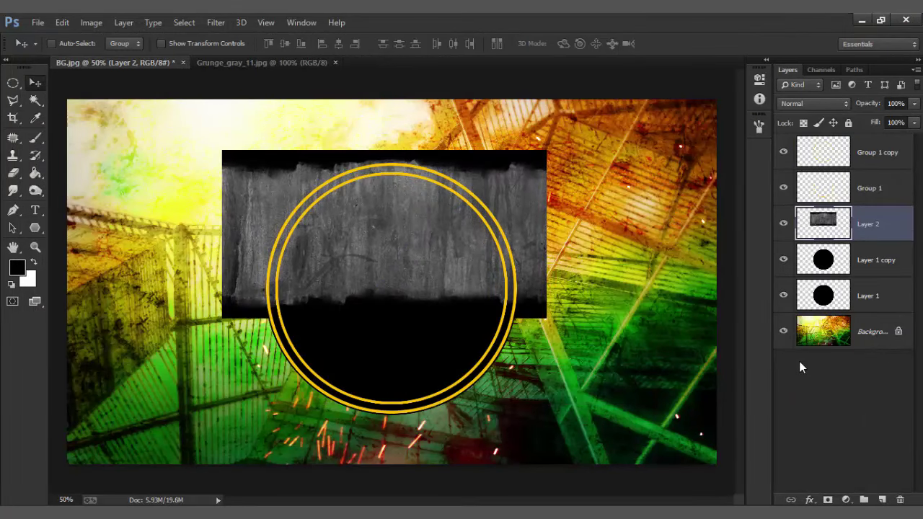
pyautogui.hotkey('ctrl', 't')
pyautogui.moveTo(546, 315); pyautogui.dragTo(660, 375)
pyautogui.moveTo(588, 249); pyautogui.dragTo(606, 314)
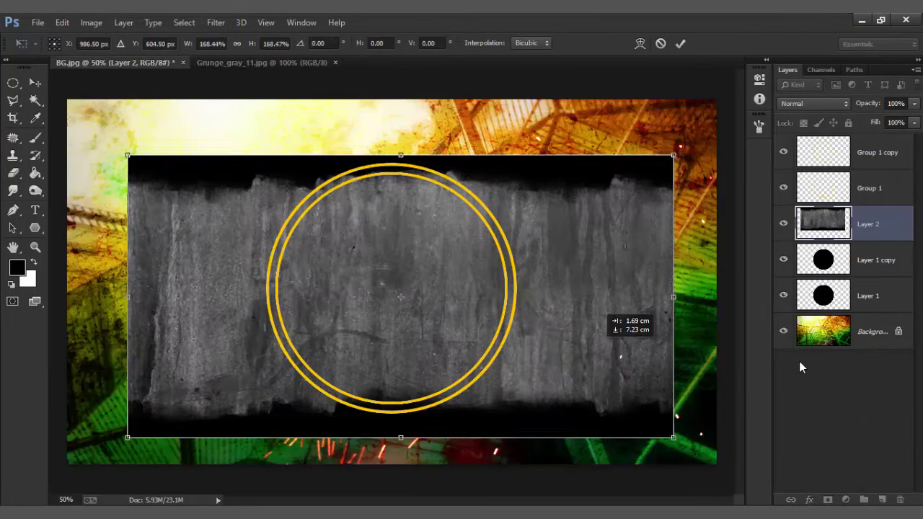
pyautogui.hotkey('shift', 'Up')
pyautogui.hotkey('shift', 'Up')
pyautogui.hotkey('shift', 'Up')
pyautogui.moveTo(672, 147); pyautogui.dragTo(728, 119)
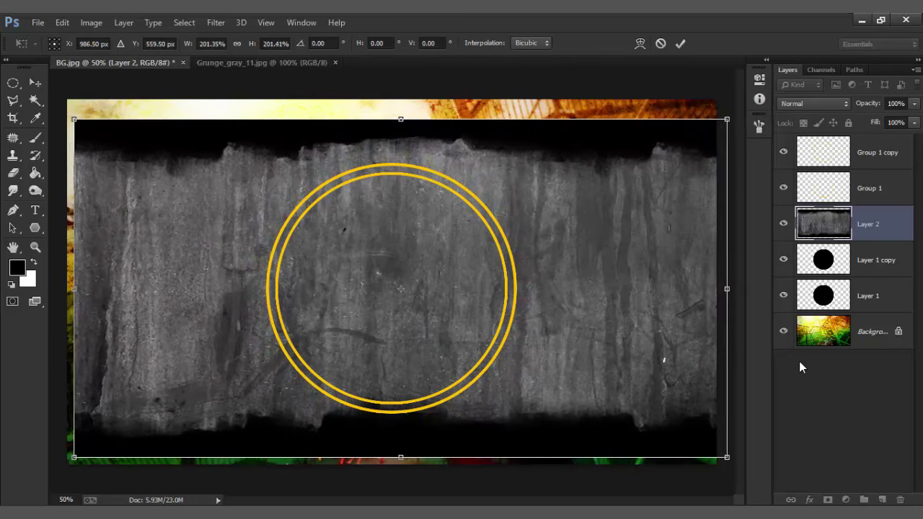
pyautogui.press('Return')
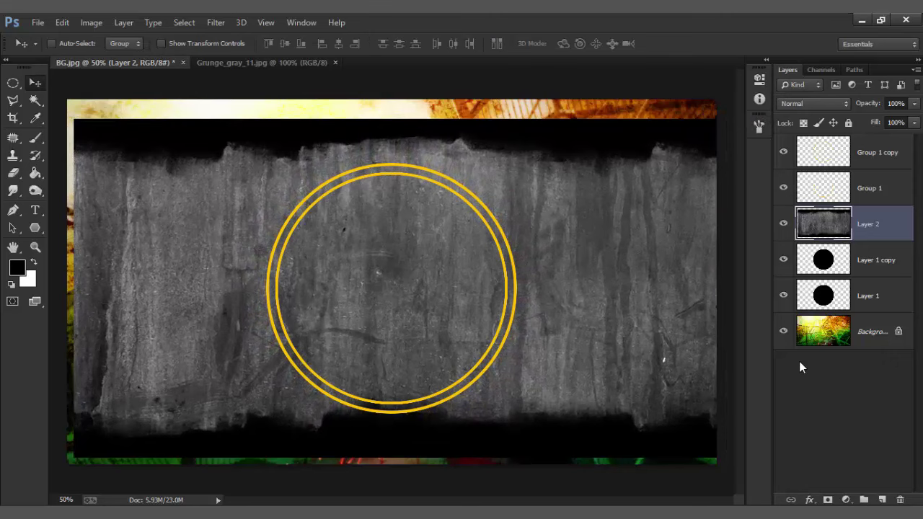
pyautogui.rightClick(799, 367)
pyautogui.click(649, 253)
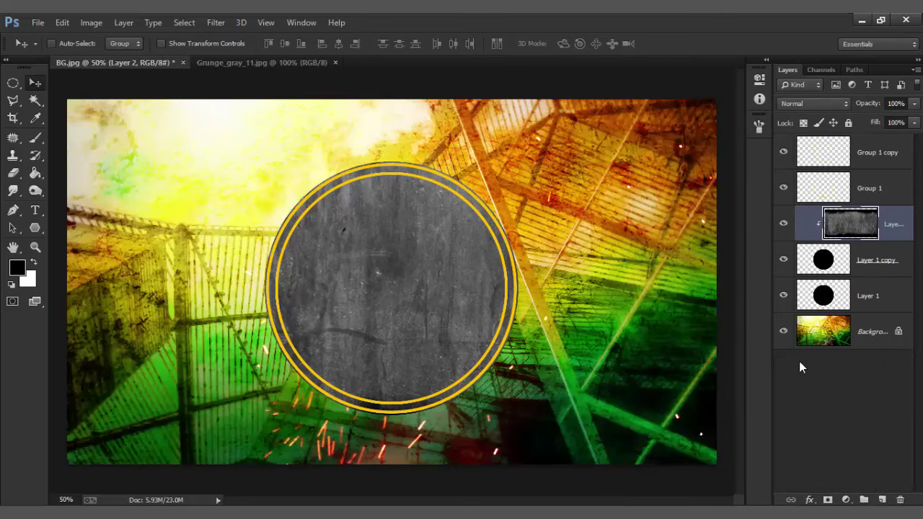
# Shrink the duplicated disc to about 98% around its centre
pyautogui.hotkey('alt', '[')
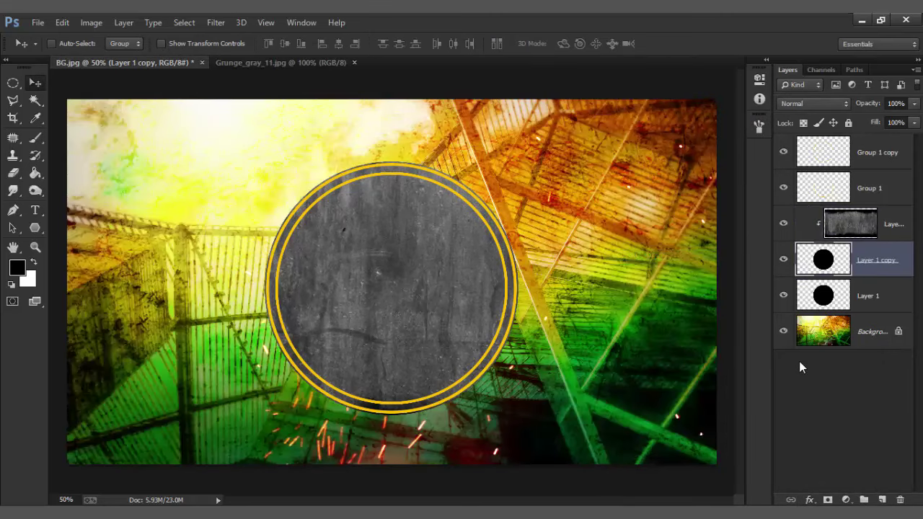
pyautogui.hotkey('ctrl', 't')
pyautogui.moveTo(518, 163); pyautogui.dragTo(515, 165)
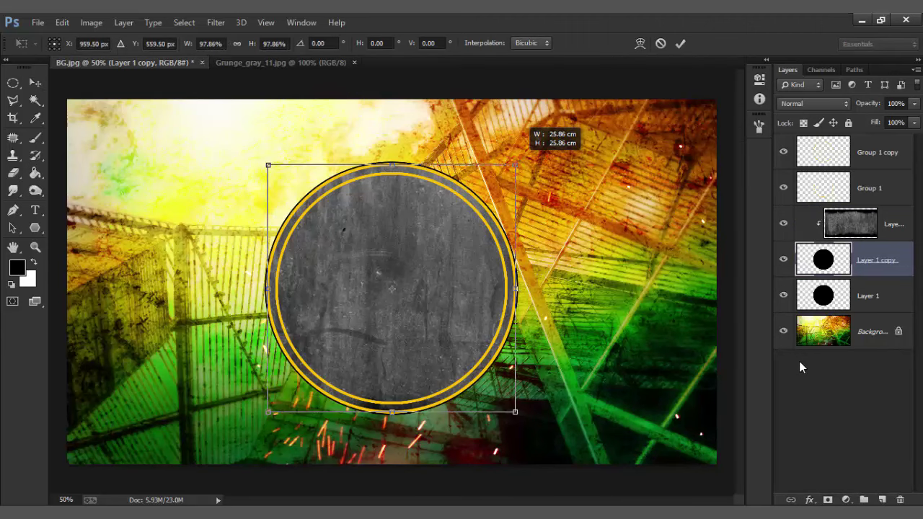
pyautogui.press('Return')
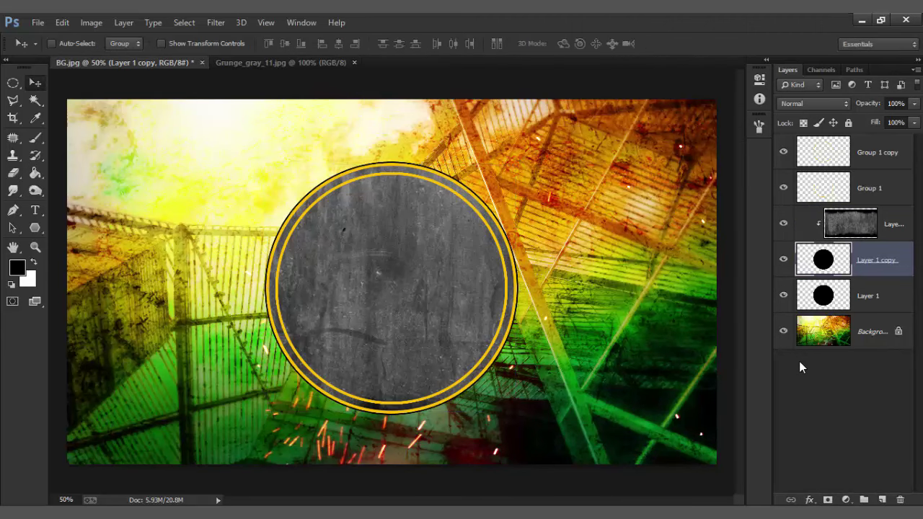
# Darken the grunge texture layer with the RGB curve in a Curves adjustment
pyautogui.hotkey('alt', ']')
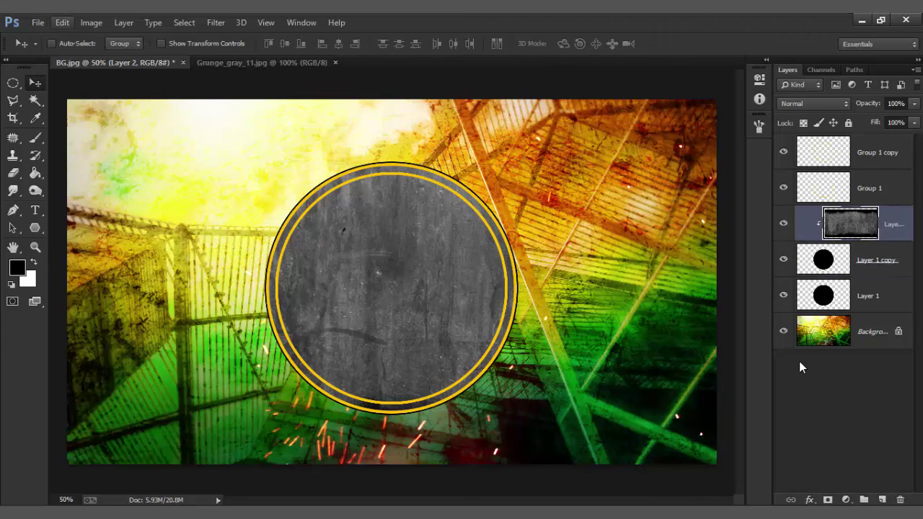
pyautogui.press('Right')
pyautogui.press('Down')
pyautogui.press('Down')
pyautogui.press('Right')
pyautogui.press('Down')
pyautogui.press('Down')
pyautogui.press('Return')
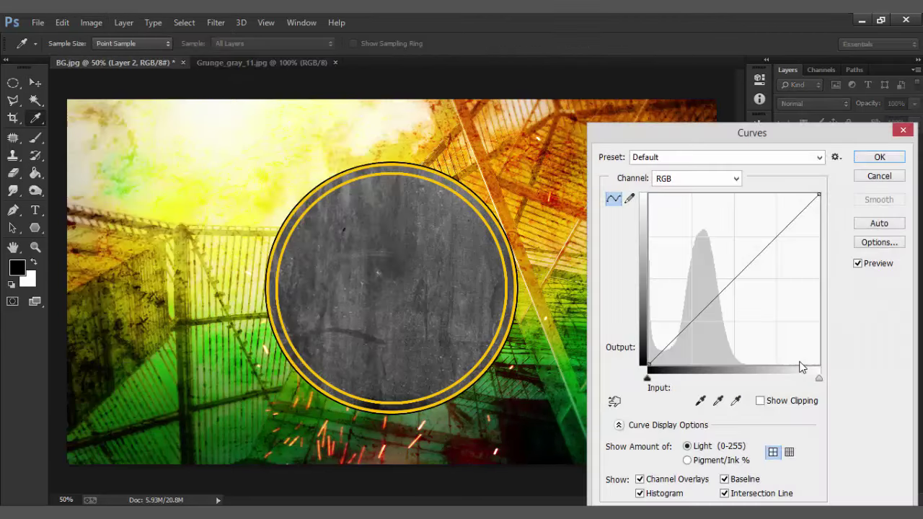
pyautogui.moveTo(732, 281)
pyautogui.mouseDown()
pyautogui.moveTo(759, 313)
pyautogui.moveTo(769, 241)
pyautogui.mouseUp()
pyautogui.moveTo(759, 313); pyautogui.dragTo(736, 306)
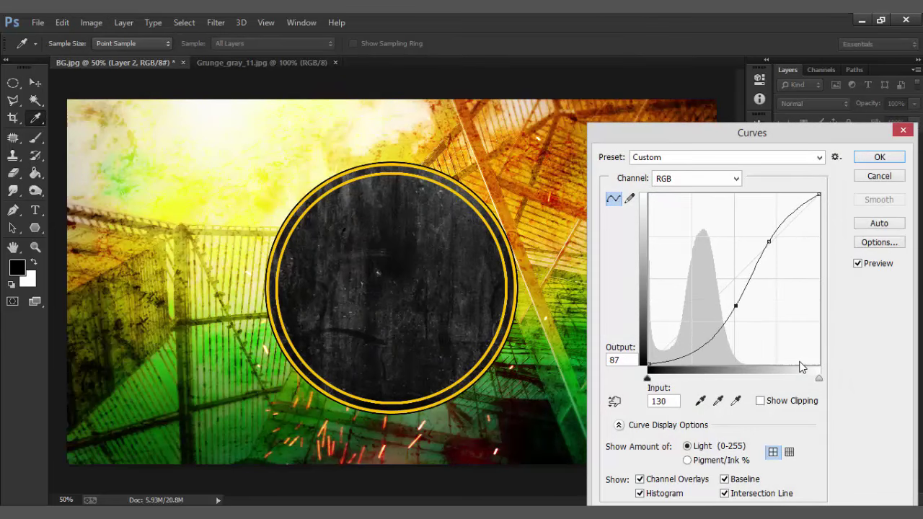
pyautogui.press('+')
pyautogui.press('Up')
pyautogui.press('Up')
pyautogui.press('Up')
# Reshape the Red curve, shifting red in the shadows and midtones
pyautogui.hotkey('alt', 'Down')
pyautogui.press('Down')
pyautogui.press('Return')
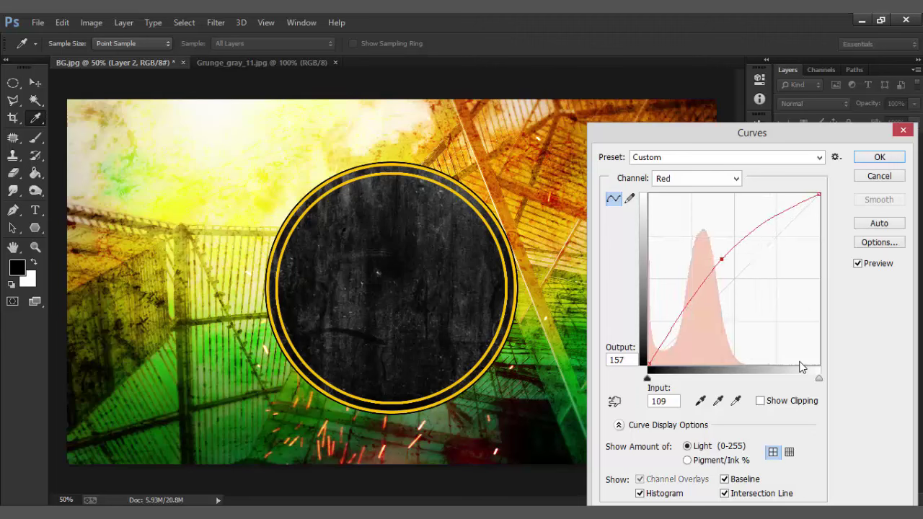
pyautogui.moveTo(721, 258); pyautogui.dragTo(731, 261)
pyautogui.moveTo(685, 320); pyautogui.dragTo(675, 323)
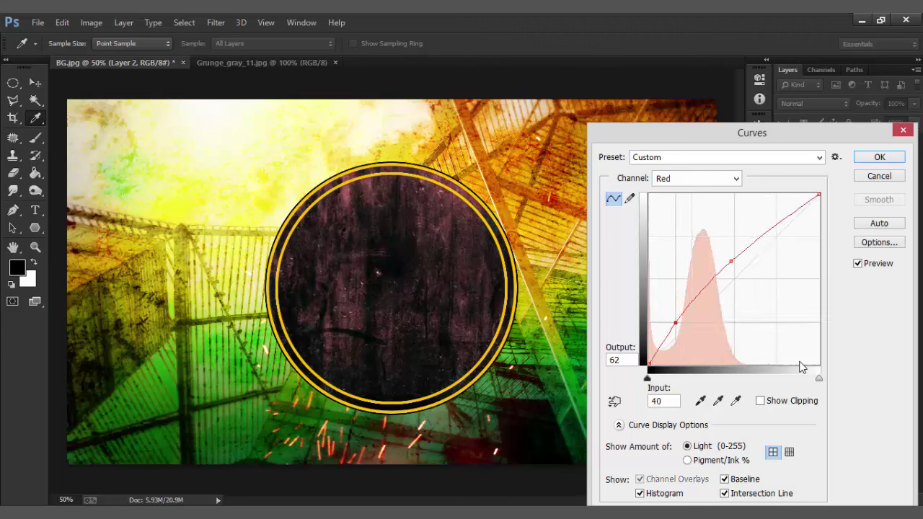
pyautogui.press('+')
pyautogui.hotkey('shift', 'Down')
pyautogui.hotkey('shift', 'Down')
pyautogui.hotkey('shift', 'Down')
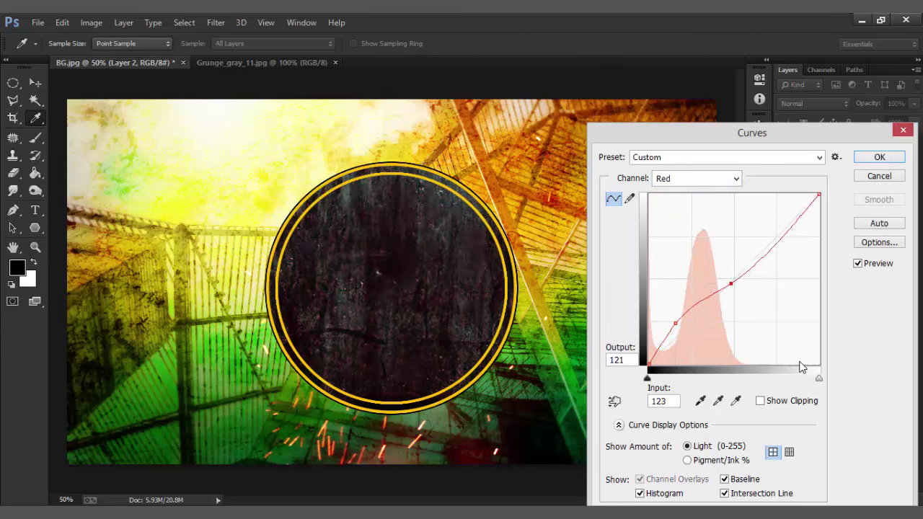
pyautogui.press('-')
pyautogui.hotkey('shift', 'Right')
pyautogui.hotkey('shift', 'Right')
pyautogui.hotkey('shift', 'Down')
pyautogui.press('Right')
pyautogui.press('Right')
pyautogui.press('Right')
pyautogui.press('Down')
pyautogui.press('Down')
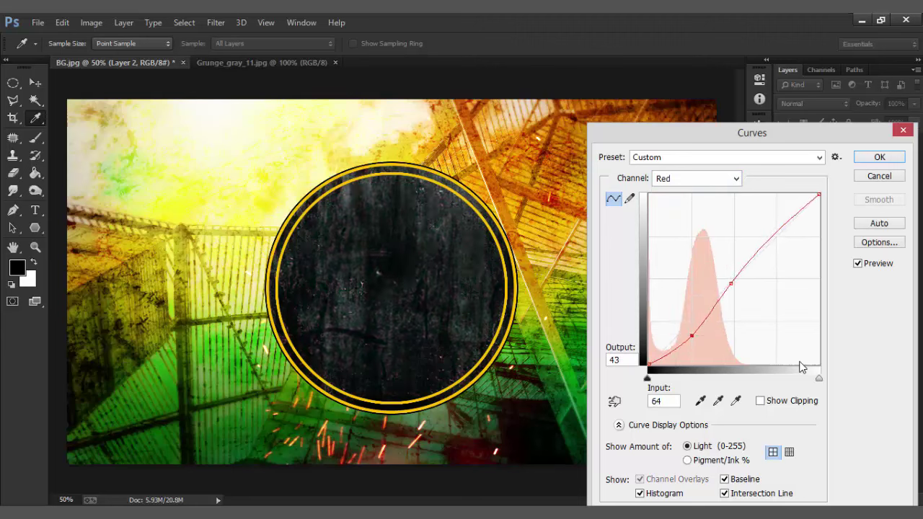
pyautogui.press('+')
pyautogui.hotkey('shift', 'Up')
pyautogui.hotkey('shift', 'Up')
pyautogui.hotkey('shift', 'Up')
pyautogui.hotkey('shift', 'Right')
pyautogui.press('Up')
pyautogui.press('Up')
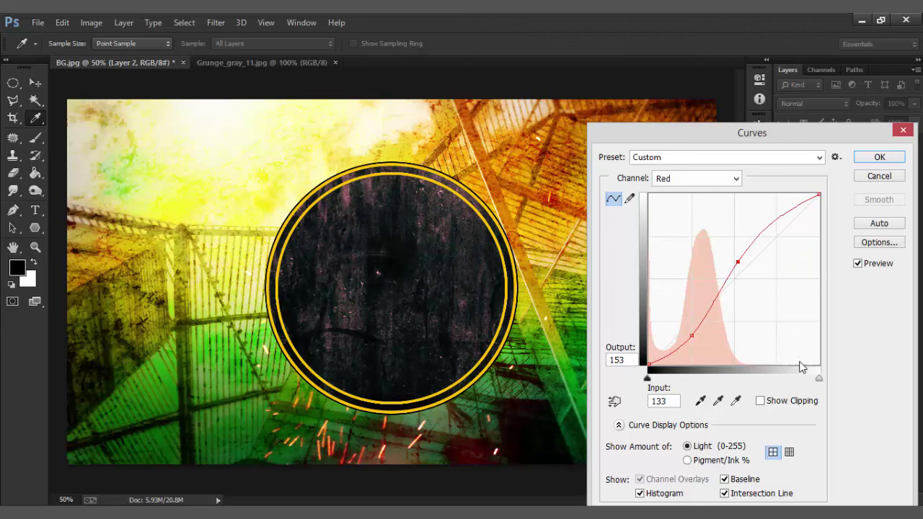
# Lower the Blue curve midtones to give the texture a brownish-olive tint
pyautogui.hotkey('alt', 'Down')
pyautogui.press('Down')
pyautogui.press('Down')
pyautogui.press('Return')
pyautogui.press('+')
pyautogui.press('Right')
pyautogui.press('Right')
pyautogui.press('Right')
pyautogui.hotkey('shift', 'Down')
pyautogui.hotkey('shift', 'Down')
# Fine-tune the combined RGB curve, apply the Curves adjustment, then undo once
pyautogui.press('Down')
pyautogui.hotkey('shift', 'Right')
pyautogui.press('Right')
pyautogui.hotkey('shift', 'Up')
pyautogui.press('Up')
pyautogui.hotkey('shift', 'Left')
pyautogui.press('Right')
pyautogui.press('Right')
pyautogui.hotkey('shift', 'Up')
pyautogui.hotkey('alt', 'Down')
pyautogui.press('Up')
pyautogui.press('Up')
pyautogui.press('Up')
pyautogui.press('Return')
pyautogui.press('Down')
pyautogui.press('Down')
pyautogui.press('Down')
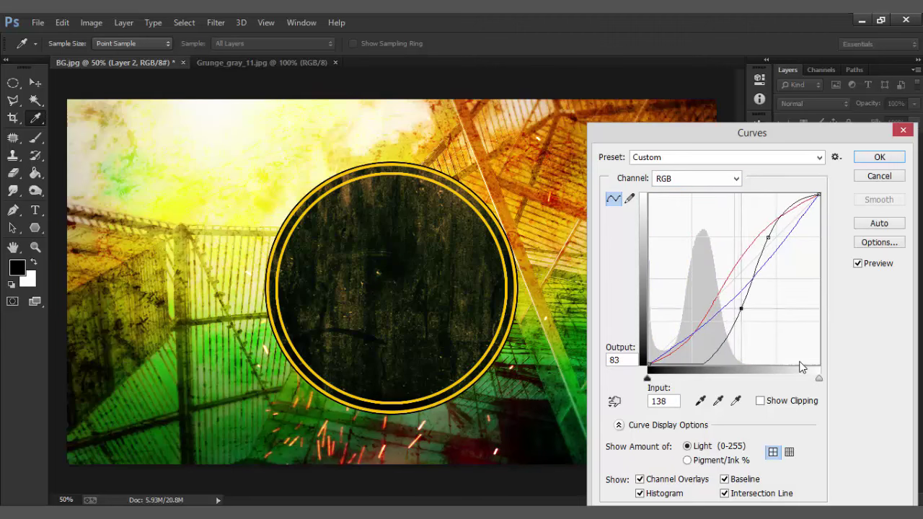
pyautogui.press('Up')
pyautogui.press('Up')
pyautogui.press('Up')
pyautogui.press('Left')
pyautogui.press('Left')
pyautogui.press('Left')
pyautogui.press('+')
pyautogui.press('Left')
pyautogui.press('Left')
pyautogui.press('Left')
pyautogui.press('Up')
pyautogui.press('Up')
pyautogui.press('-')
pyautogui.press('Right')
pyautogui.press('Right')
pyautogui.press('Right')
pyautogui.press('Down')
pyautogui.press('Down')
pyautogui.press('Down')
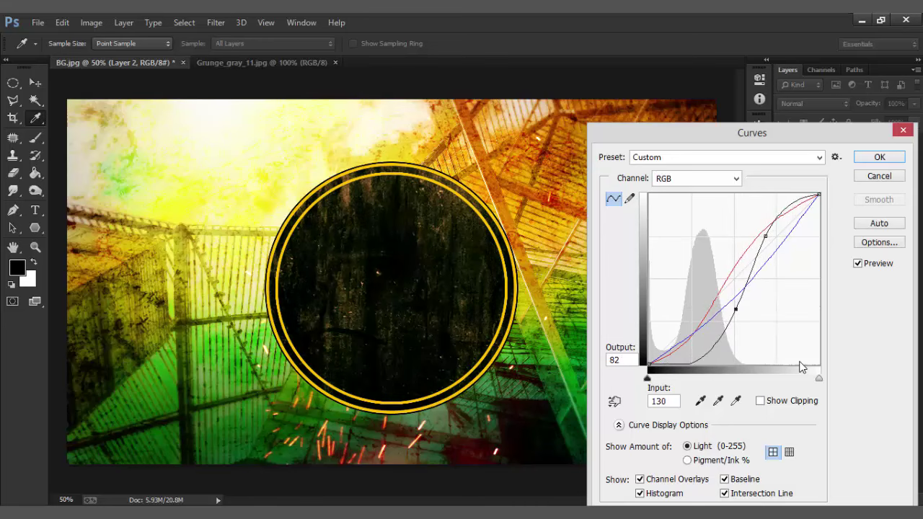
pyautogui.press('Left')
pyautogui.press('Left')
pyautogui.press('Left')
pyautogui.press('Up')
pyautogui.press('Up')
pyautogui.press('Up')
pyautogui.press('Return')
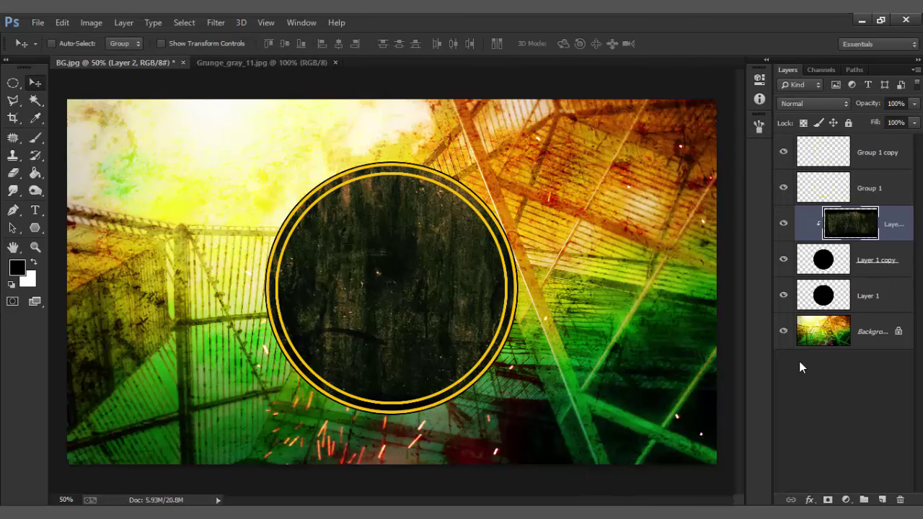
pyautogui.hotkey('ctrl', 'z')
# Merge the Group 1 and Group 1 copy ring layers into one layer
pyautogui.hotkey('alt', '.')
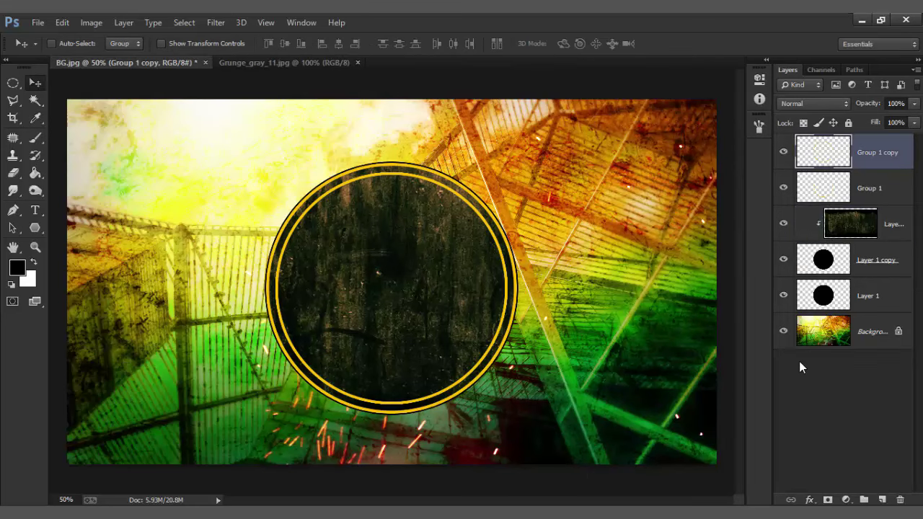
pyautogui.hotkey('shift', 'alt', '[')
pyautogui.rightClick(799, 361)
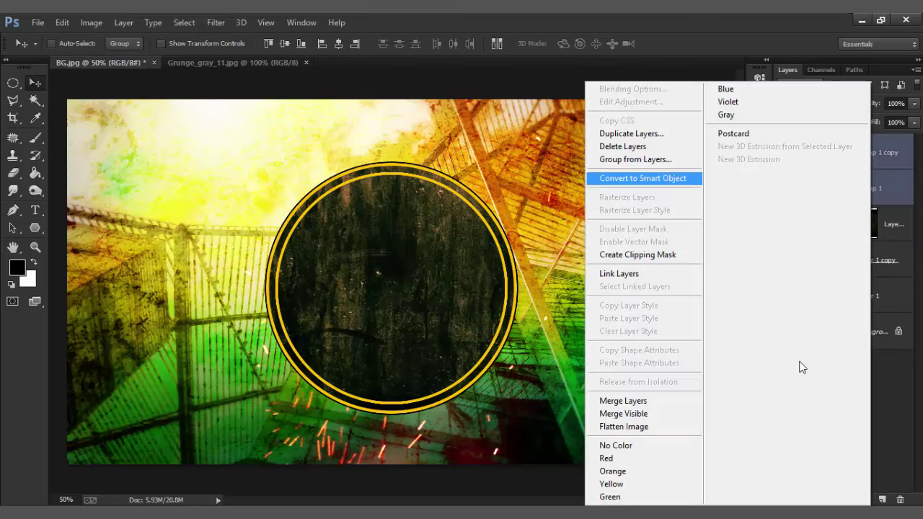
pyautogui.press('Return')
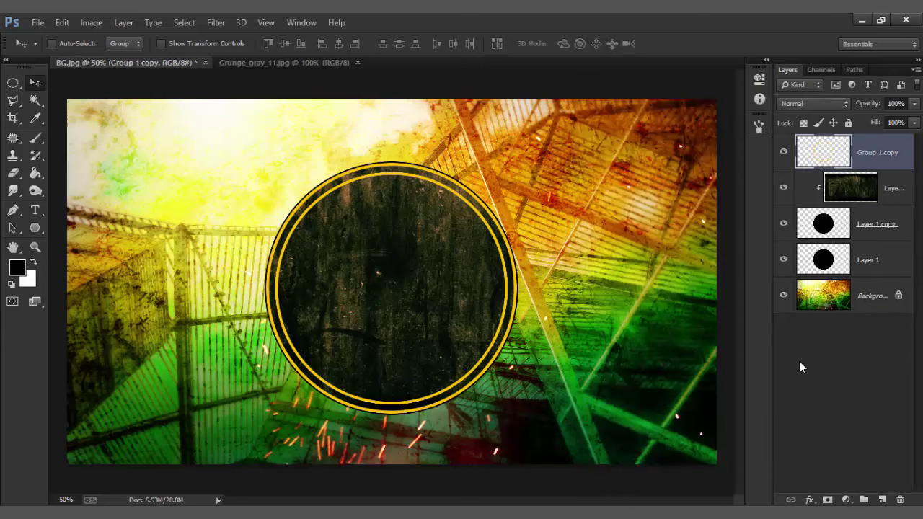
# Add a smooth Inner Bevel to the rings with 1000% depth and 5 px size
pyautogui.rightClick(799, 368)
pyautogui.press('Down')
pyautogui.press('Return')
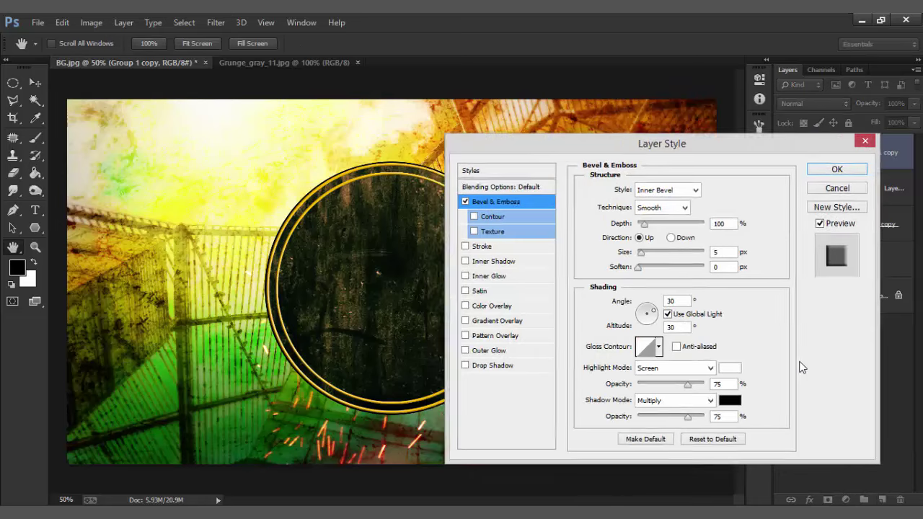
pyautogui.write('1000')
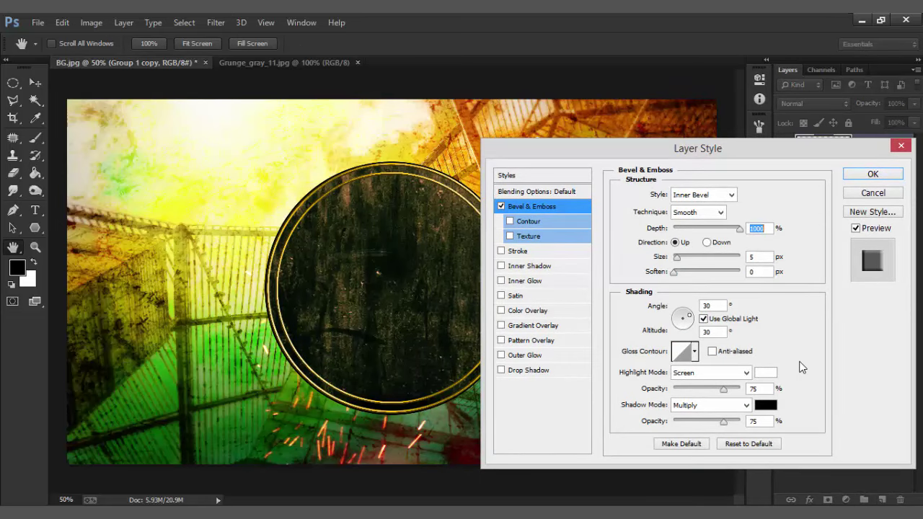
pyautogui.press('Tab')
pyautogui.press('Tab')
pyautogui.press('Up')
pyautogui.press('Up')
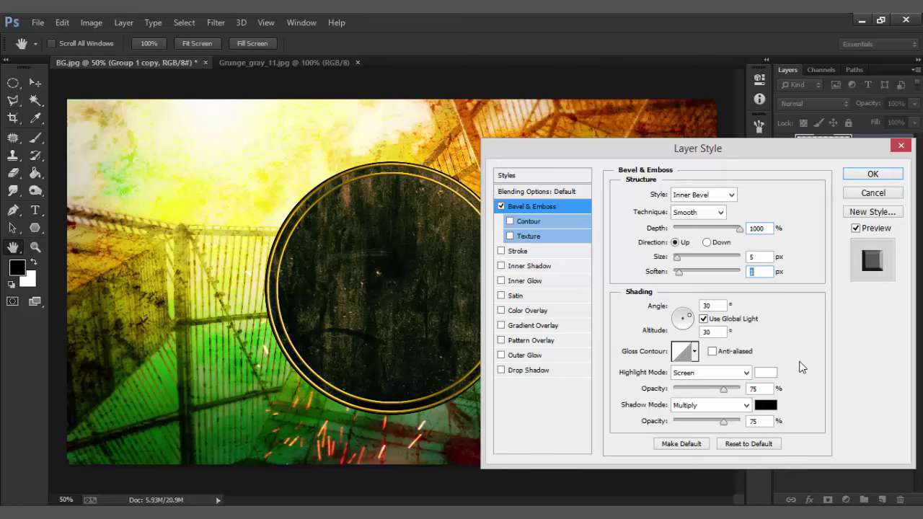
# Turn off global light, set the bevel altitude to 32, and apply the style
pyautogui.press('Tab')
pyautogui.press('Tab')
pyautogui.press('space')
pyautogui.press('Tab')
pyautogui.write('0')
pyautogui.hotkey('shift', 'Tab')
pyautogui.hotkey('shift', 'Tab')
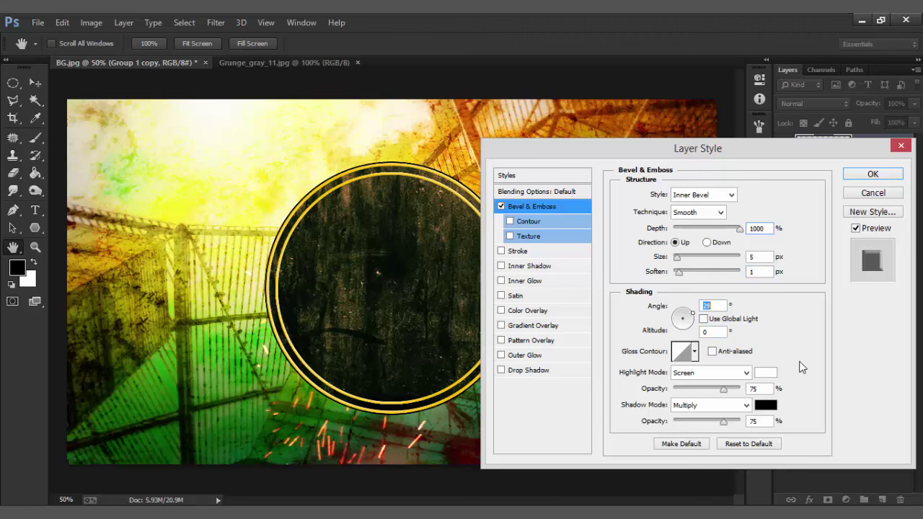
pyautogui.press('Tab')
pyautogui.write('32')
pyautogui.hotkey('shift', 'Tab')
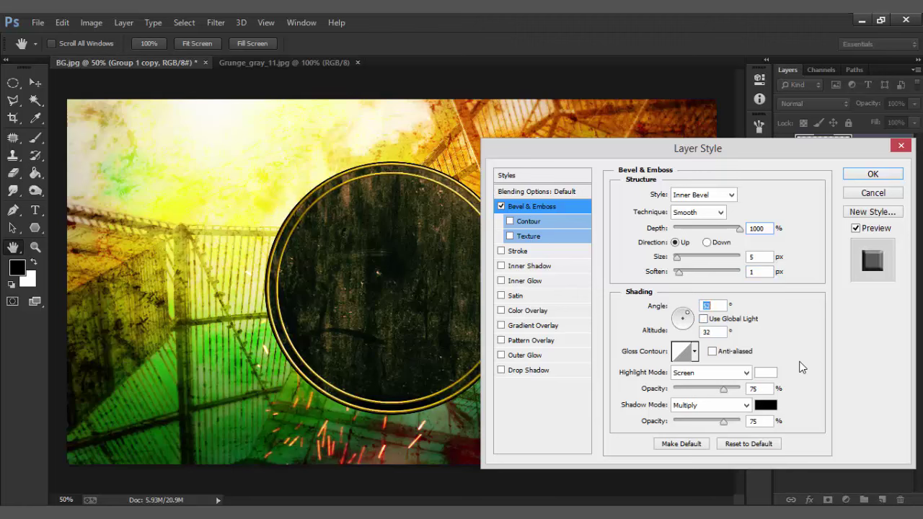
pyautogui.press('Return')
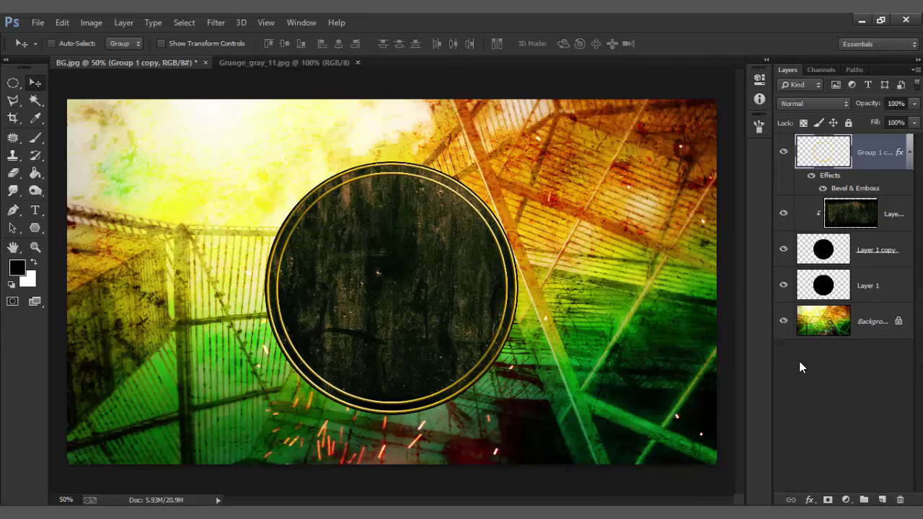
# Load the ring layer's transparency as a selection
pyautogui.hotkey('alt', 's')
pyautogui.press('Up')
pyautogui.press('Return')
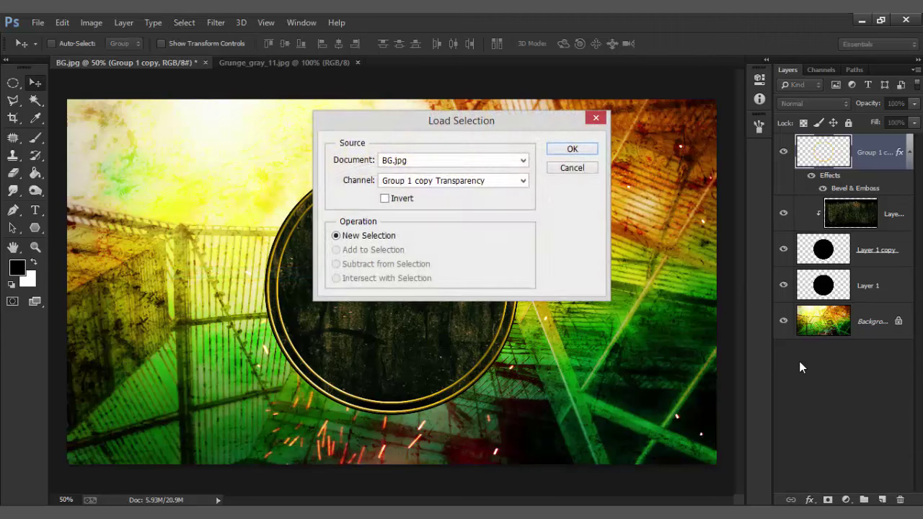
pyautogui.press('Return')
# Expand the ring selection by 1 pixel
pyautogui.hotkey('alt', 't')
pyautogui.press('o')
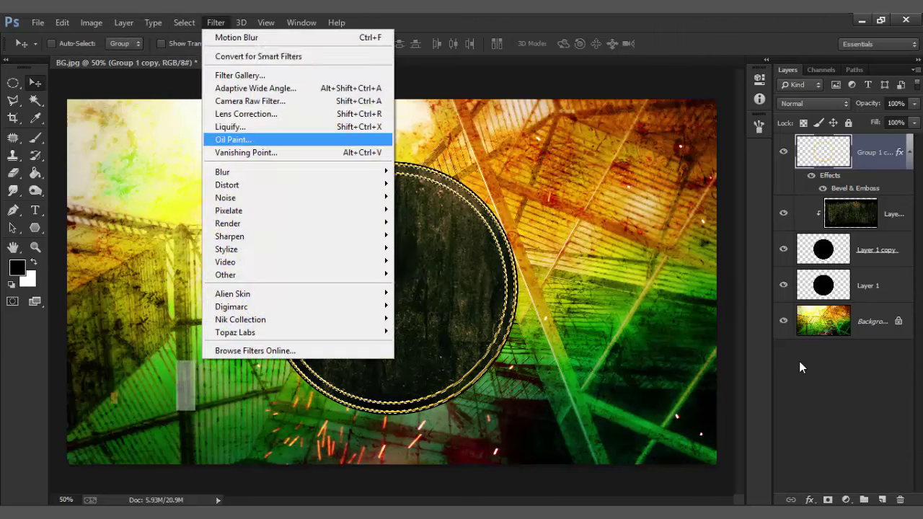
pyautogui.hotkey('alt', 's')
pyautogui.press('m')
pyautogui.press('Down')
pyautogui.press('Down')
pyautogui.press('Return')
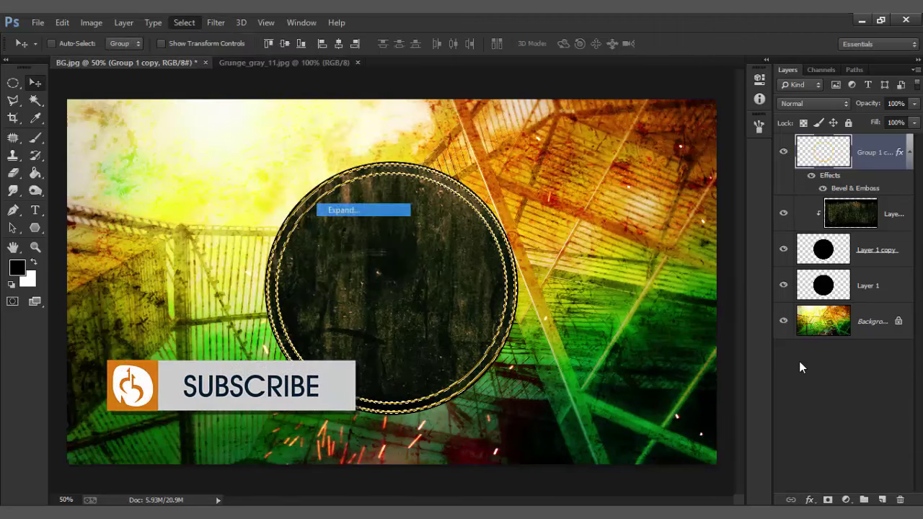
pyautogui.write('1')
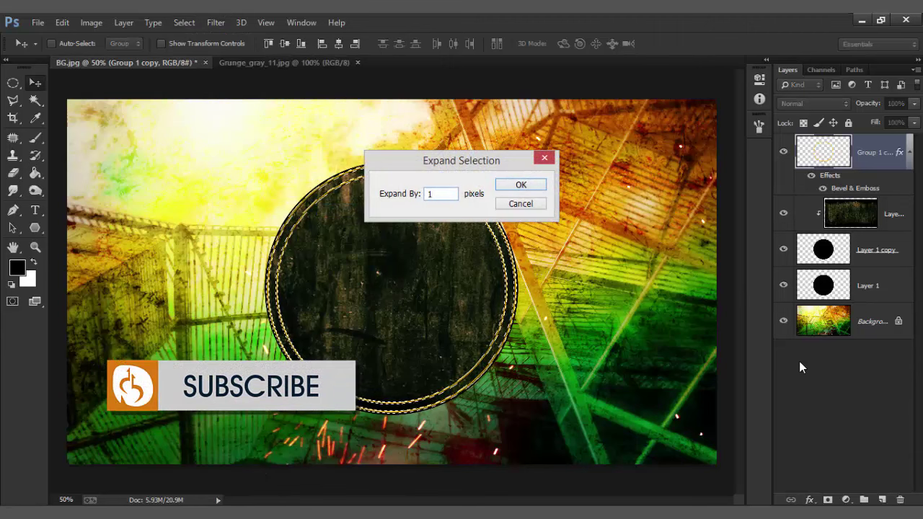
pyautogui.press('Return')
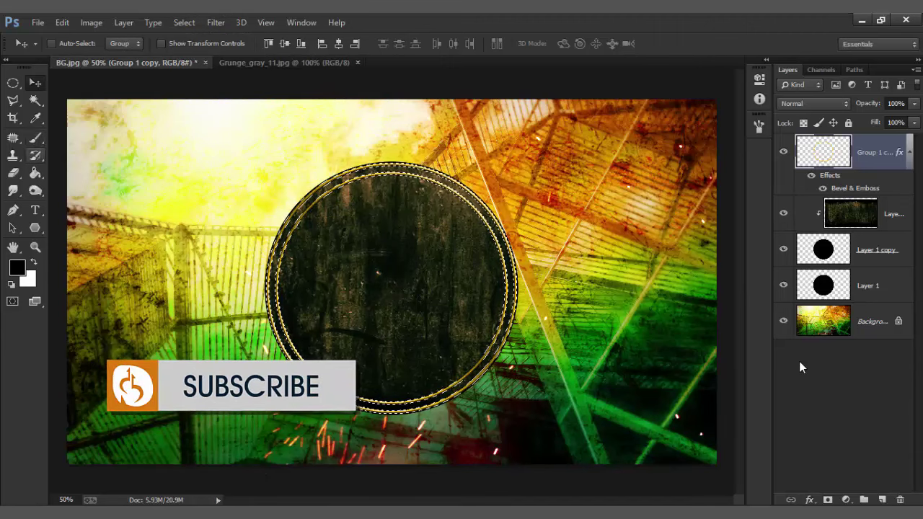
# Paint the expanded selection with #ffd000 yellow using the brush, then deselect
pyautogui.press('i')
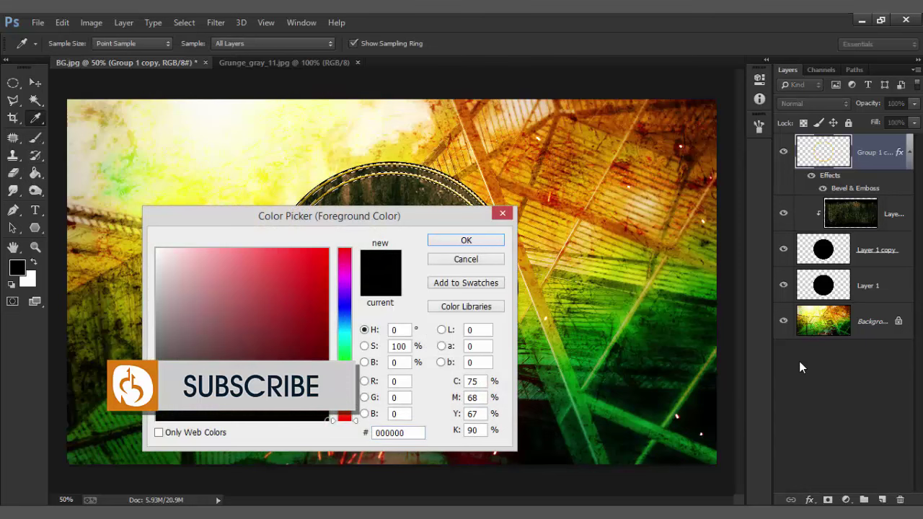
pyautogui.moveTo(345, 418); pyautogui.dragTo(345, 396)
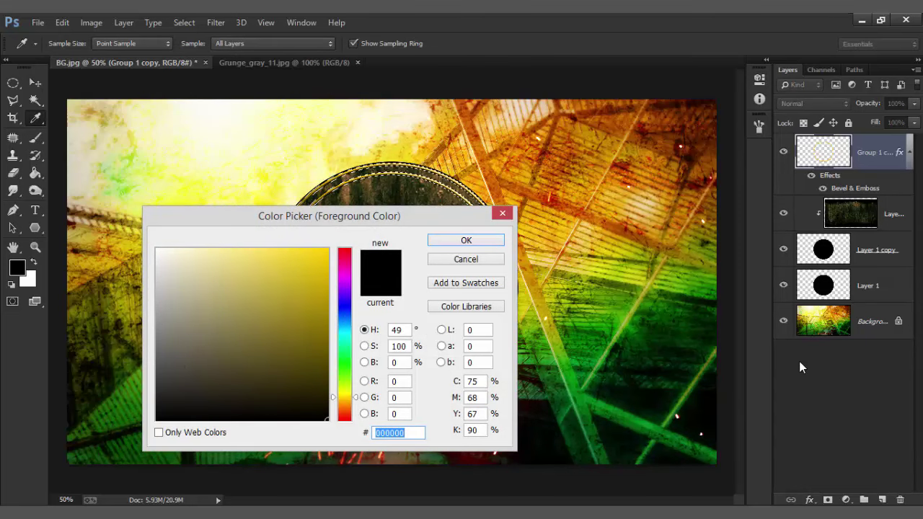
pyautogui.write('ffd000')
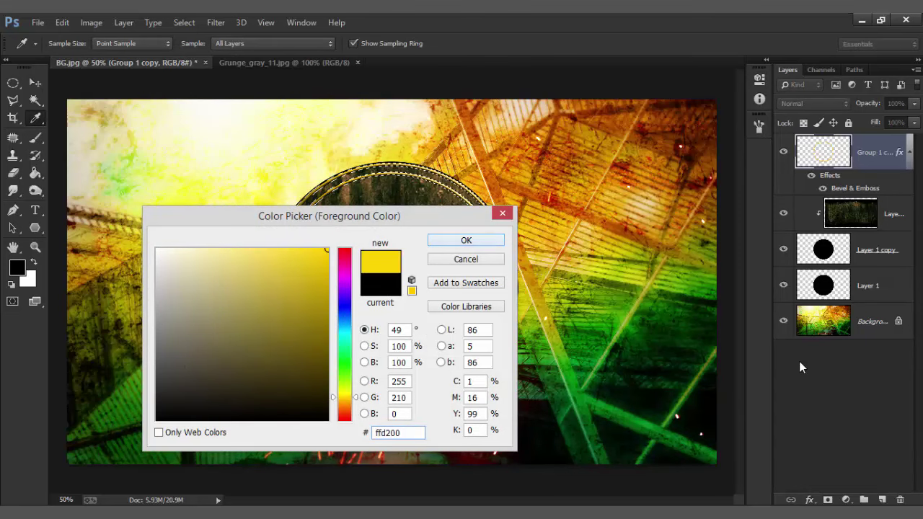
pyautogui.press('Return')
pyautogui.press('b')
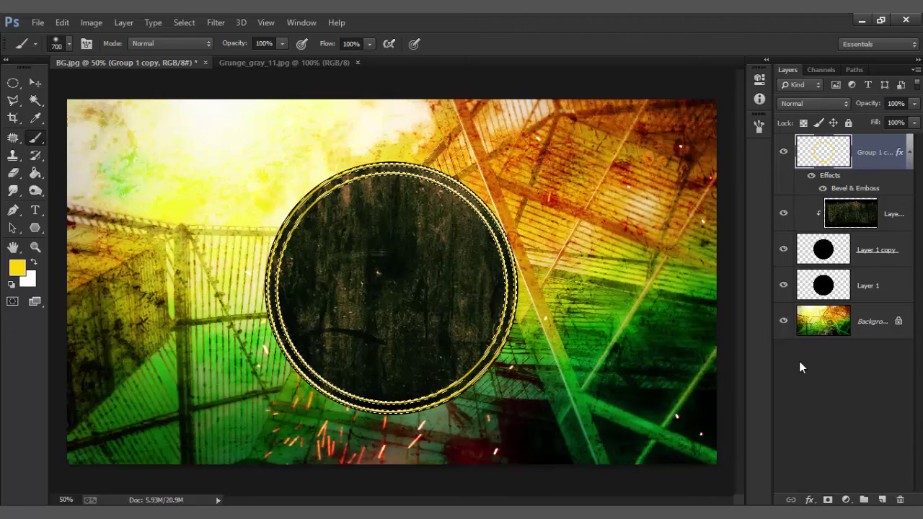
pyautogui.hotkey('ctrl', 'd')
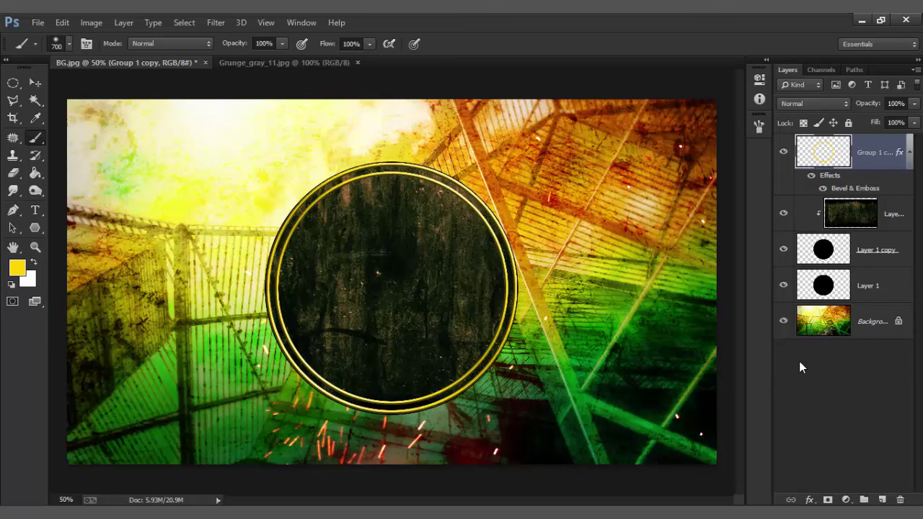
pyautogui.hotkey('alt', '[')
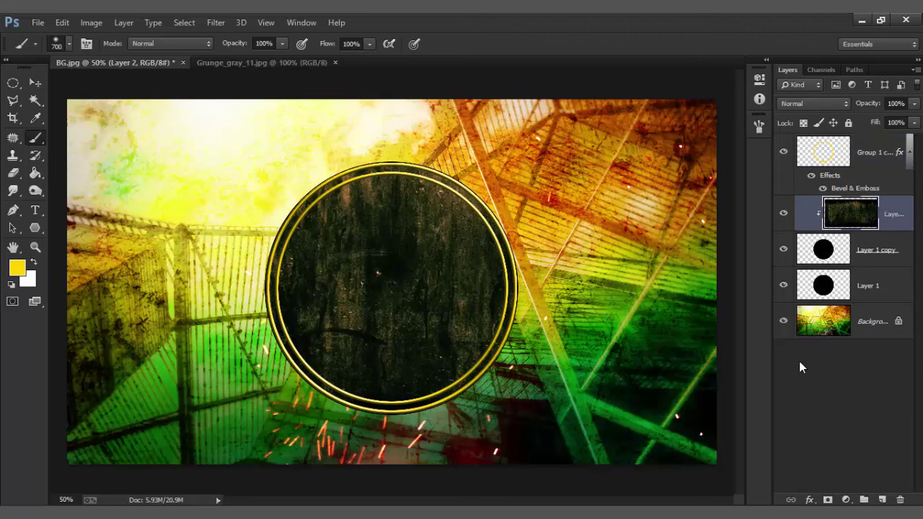
# Create a new layer and set the Polygon tool to a 5-sided star
pyautogui.hotkey('ctrl', 'shift', 'alt', 'n')
pyautogui.press('t')
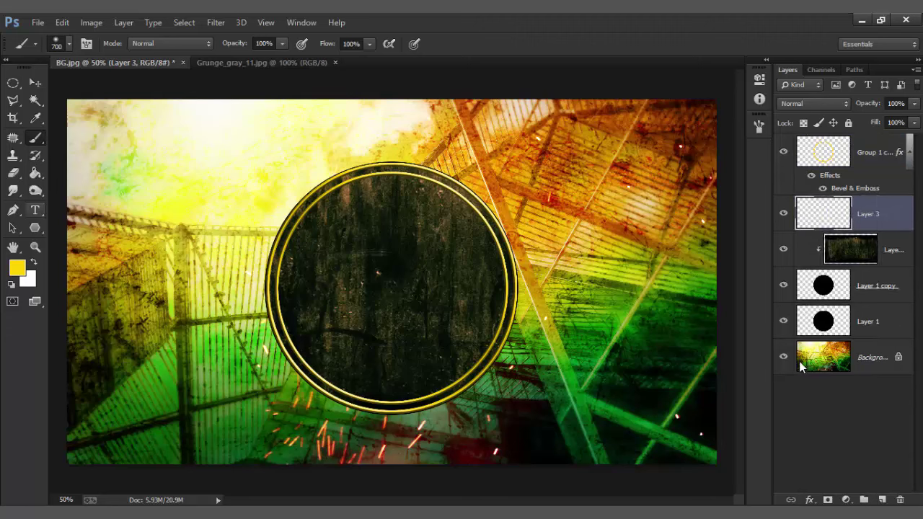
pyautogui.press('u')
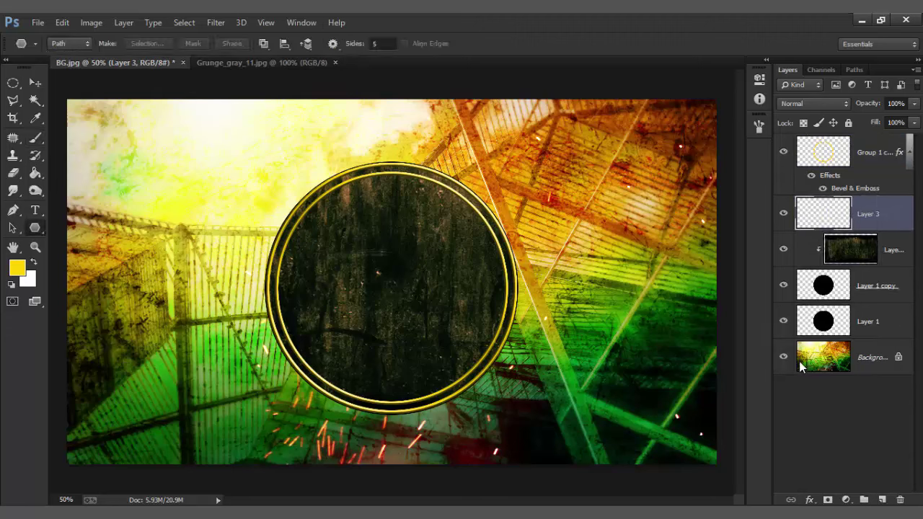
pyautogui.press('Return')
pyautogui.hotkey('shift', 'Tab')
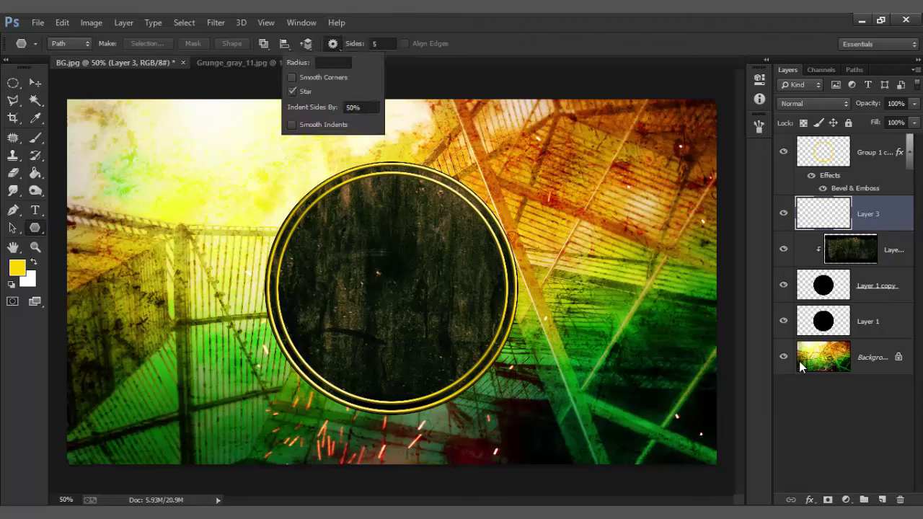
pyautogui.press('space')
pyautogui.press('space')
# Draw a star path near the disc's top, convert it to a selection, and fill it yellow
pyautogui.moveTo(386, 220); pyautogui.dragTo(426, 232)
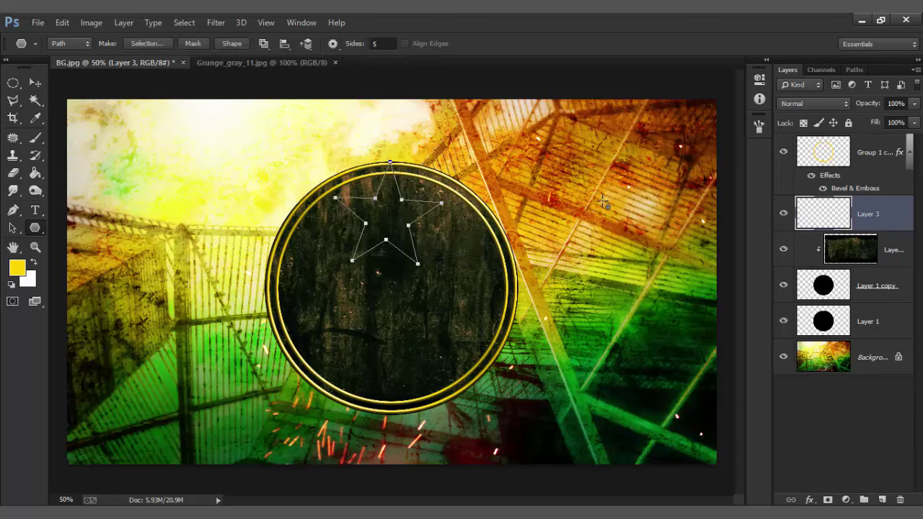
pyautogui.rightClick(489, 196)
pyautogui.click(541, 225)
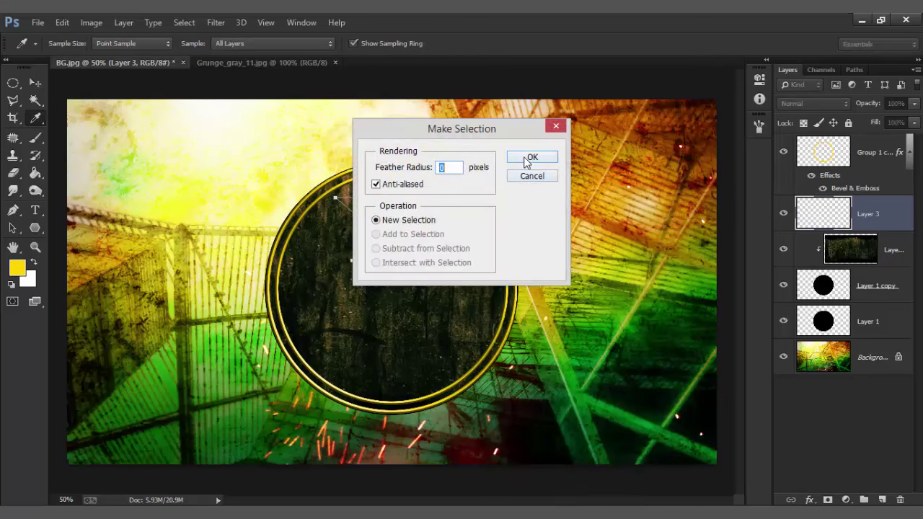
pyautogui.click(531, 158)
pyautogui.click(35, 173)
pyautogui.click(379, 230)
pyautogui.hotkey('ctrl', 'd')
pyautogui.click(36, 83)
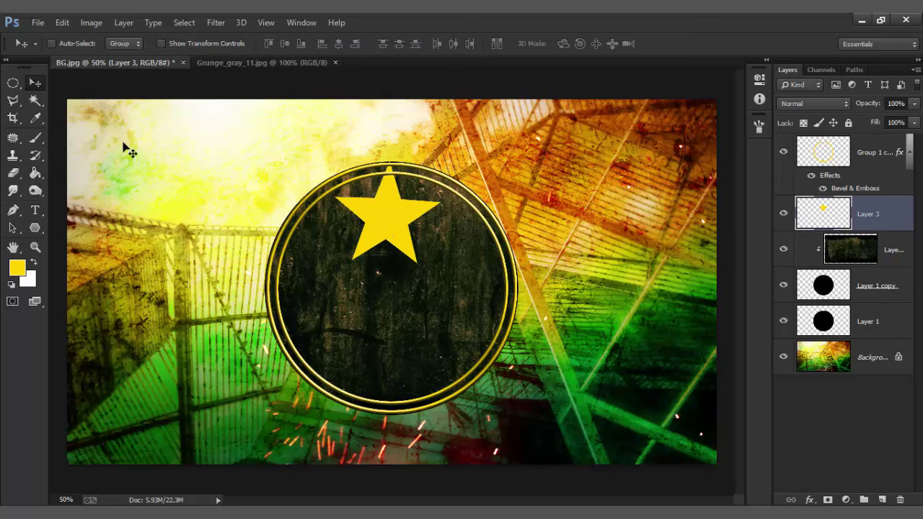
pyautogui.hotkey('alt', ']')
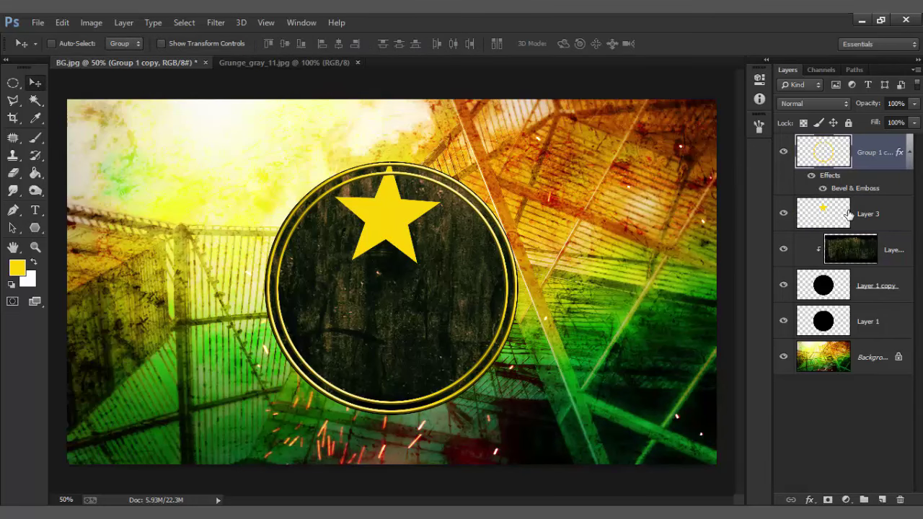
# Give the star layer a Bevel & Emboss with 490% depth, 27 px size, altitude 37
pyautogui.rightClick(862, 210)
pyautogui.click(631, 88)
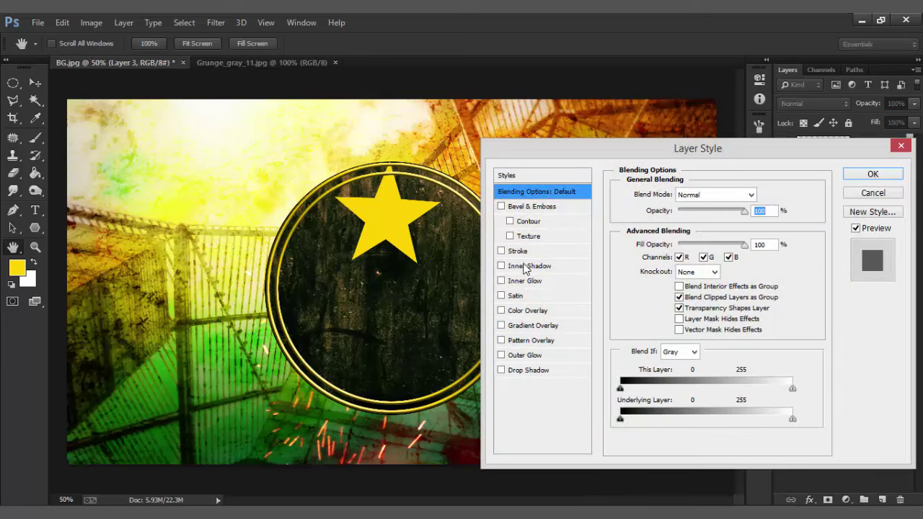
pyautogui.click(541, 208)
pyautogui.moveTo(681, 229); pyautogui.dragTo(707, 229)
pyautogui.moveTo(680, 257); pyautogui.dragTo(684, 257)
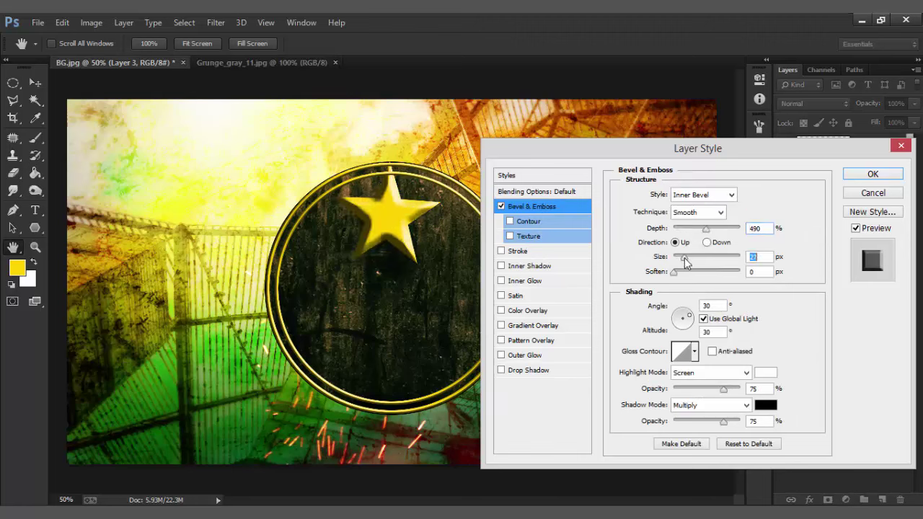
pyautogui.click(704, 320)
pyautogui.moveTo(682, 321); pyautogui.dragTo(683, 318)
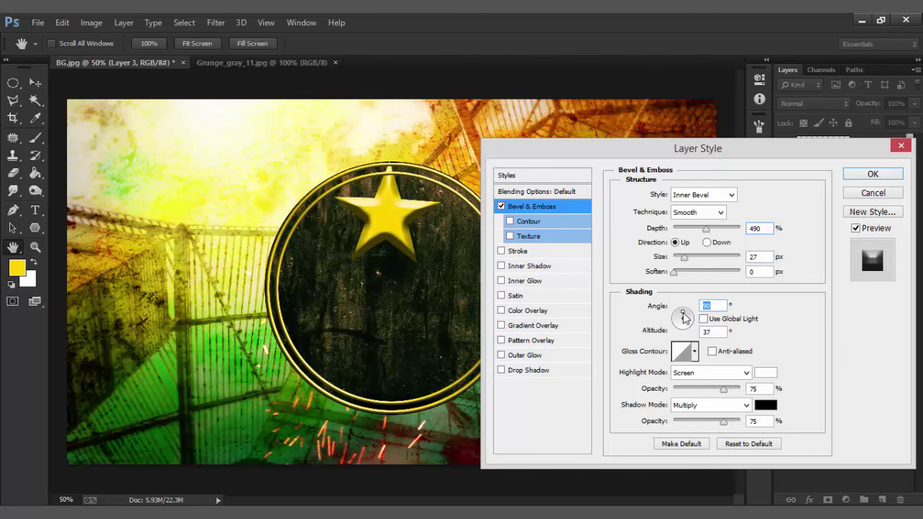
pyautogui.click(869, 176)
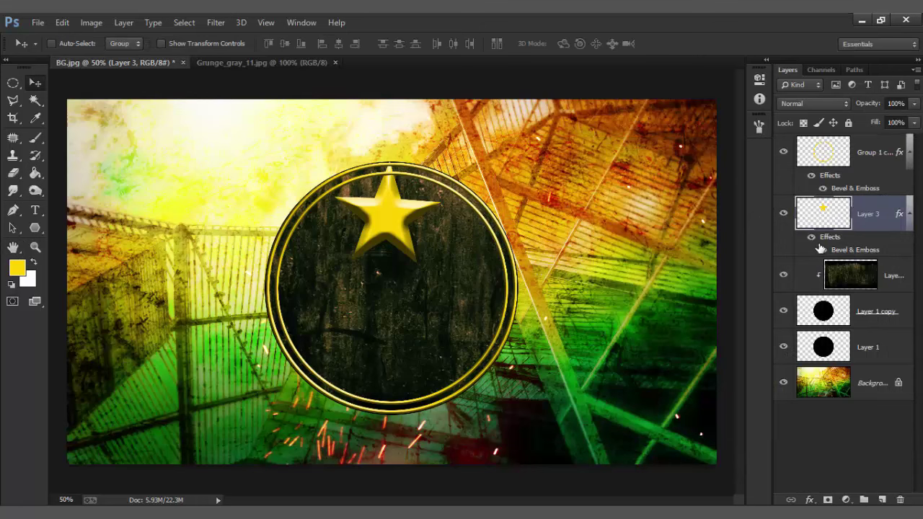
# Group and merge the star into one layer, then scale it to about 30%
pyautogui.hotkey('ctrl', 't')
pyautogui.press('Return')
pyautogui.moveTo(874, 220); pyautogui.dragTo(864, 500)
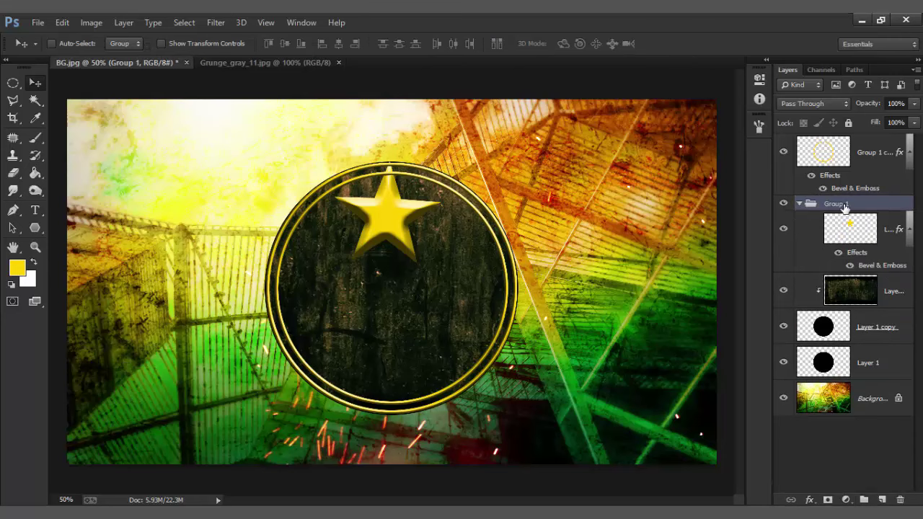
pyautogui.rightClick(845, 207)
pyautogui.click(707, 372)
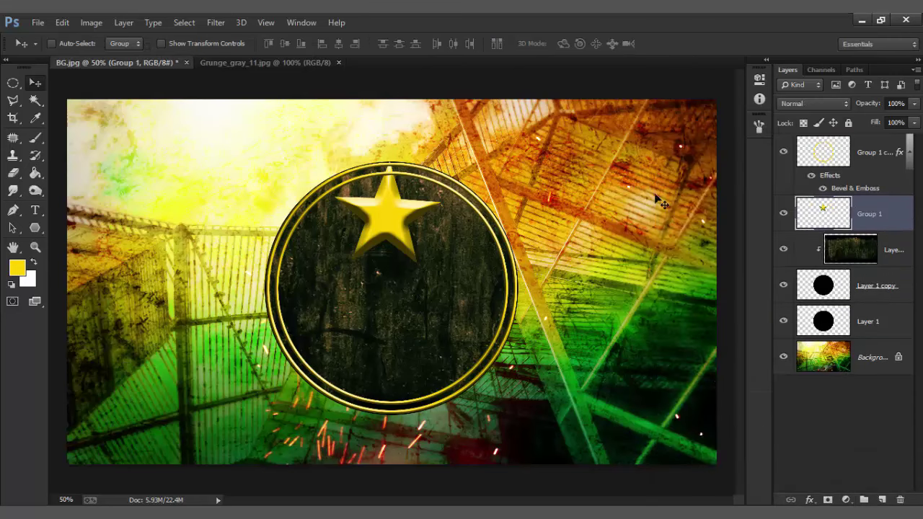
pyautogui.hotkey('ctrl', 't')
pyautogui.moveTo(440, 159)
pyautogui.mouseDown()
pyautogui.moveTo(398, 203)
pyautogui.moveTo(396, 173)
pyautogui.mouseUp()
# Move the star onto the ring's top edge and shrink it a bit more
pyautogui.press('Return')
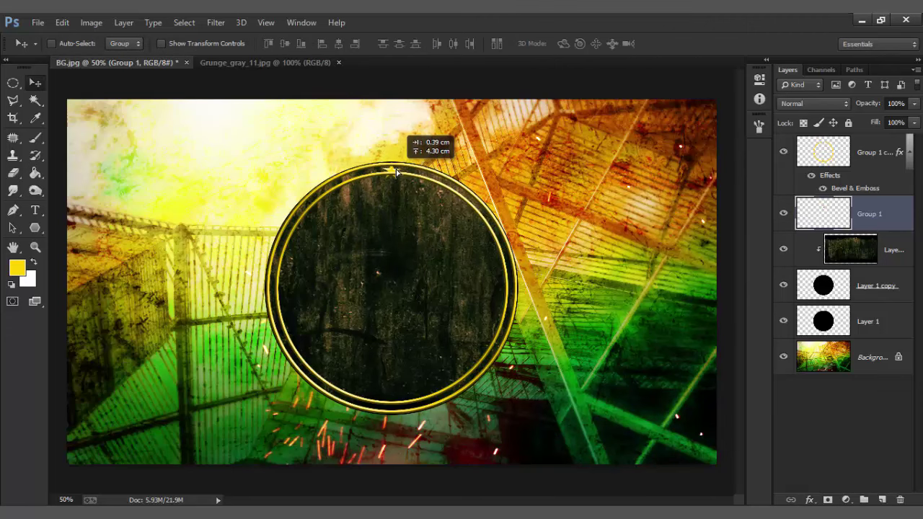
pyautogui.moveTo(396, 173); pyautogui.dragTo(395, 173)
pyautogui.scroll(1, 422, 183)
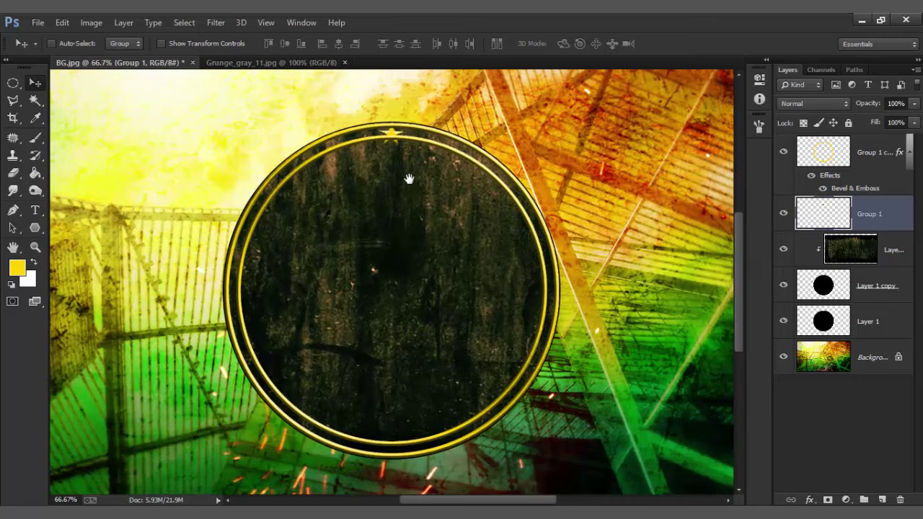
pyautogui.hotkey('ctrl', 't')
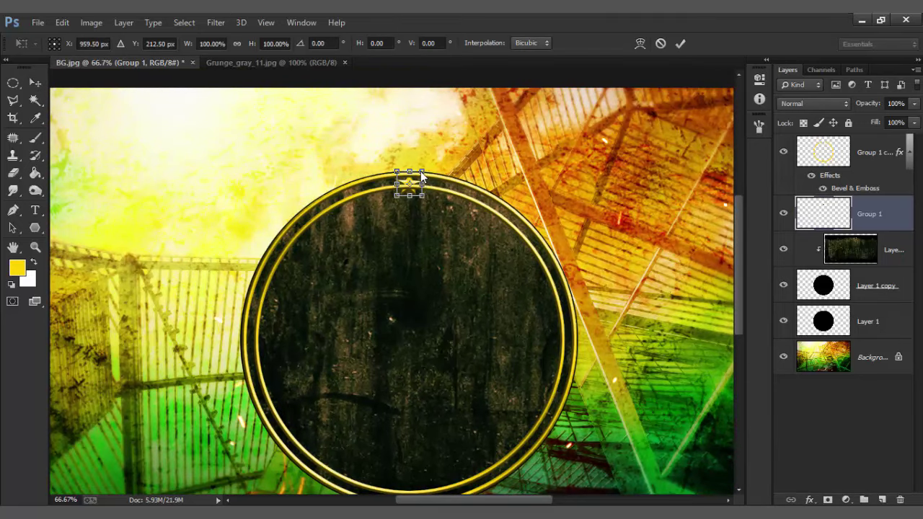
pyautogui.moveTo(423, 171); pyautogui.dragTo(420, 174)
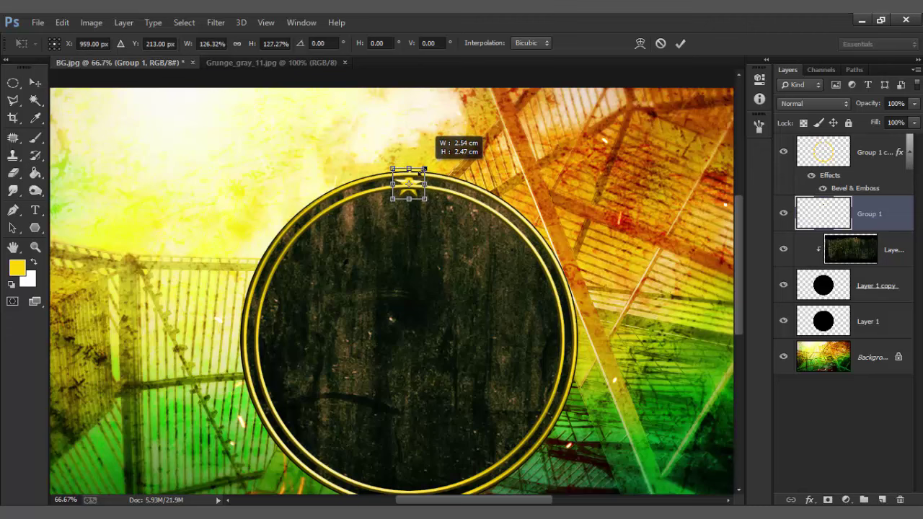
pyautogui.press('Return')
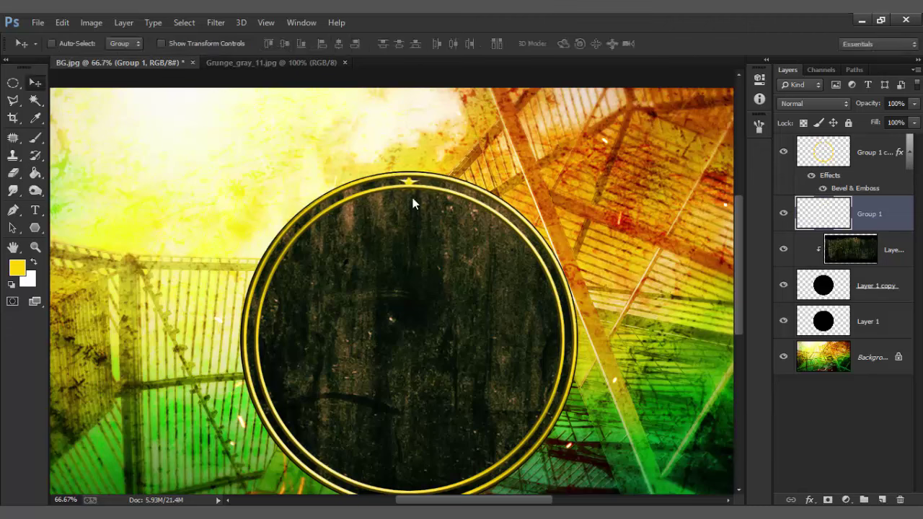
# Bring the star layer to the top, nudge it up two pixels, and zoom out
pyautogui.hotkey('ctrl', ']')
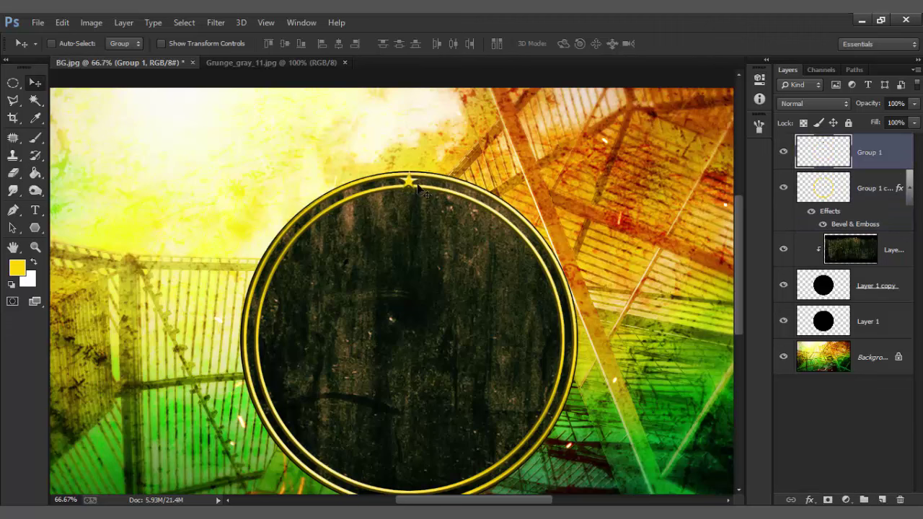
pyautogui.hotkey('ctrl', 't')
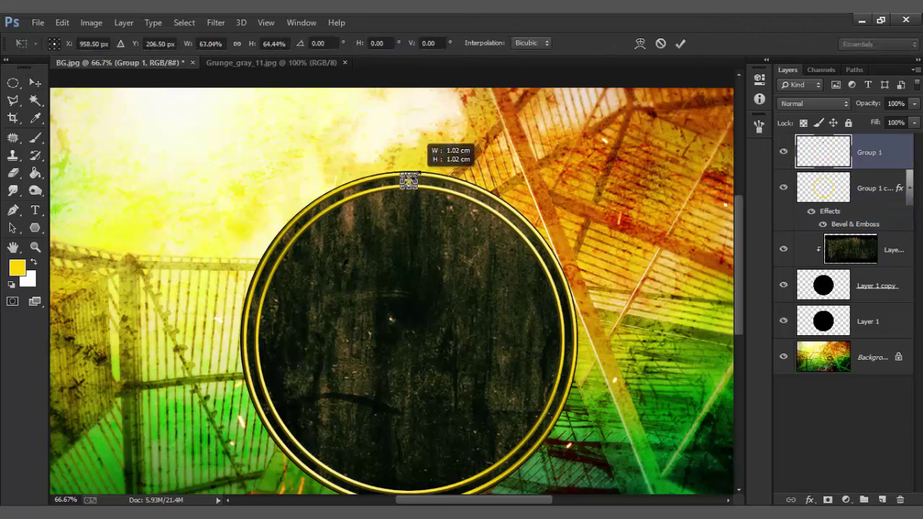
pyautogui.press('Return')
pyautogui.press('Up')
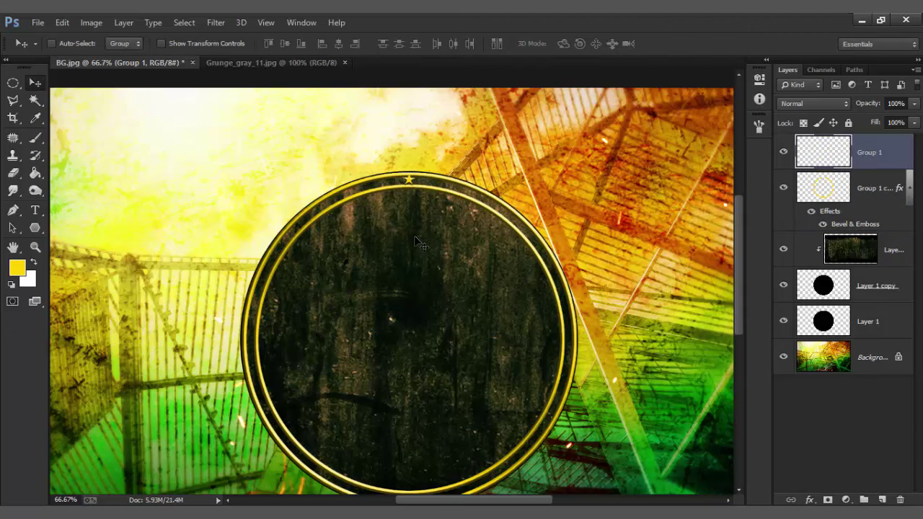
pyautogui.press('Up')
pyautogui.hotkey('ctrl', '-')
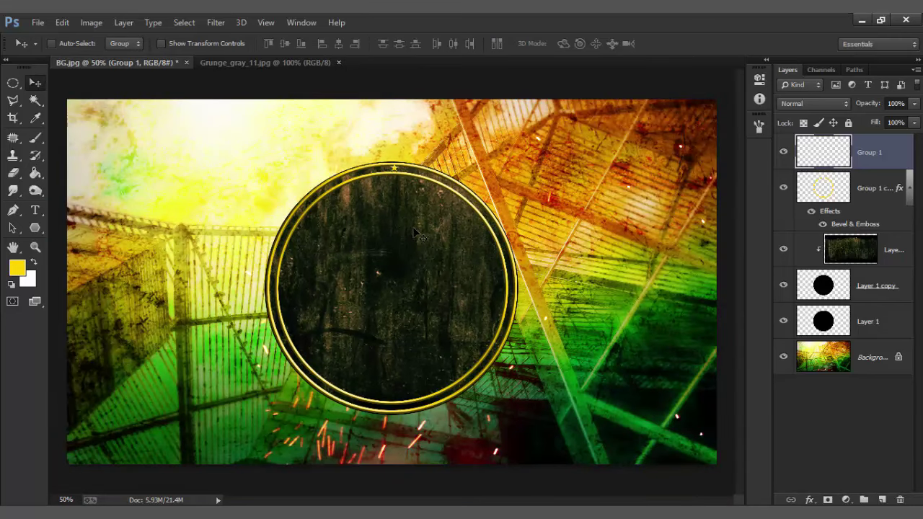
pyautogui.hotkey('ctrl', 'j')
# Duplicate the star around the ring: right, lower-right, bottom and upper-left, tilting copies to the curve
pyautogui.moveTo(402, 184)
pyautogui.mouseDown()
pyautogui.moveTo(518, 288)
pyautogui.moveTo(514, 249)
pyautogui.moveTo(554, 258)
pyautogui.mouseUp()
pyautogui.hotkey('ctrl', 't')
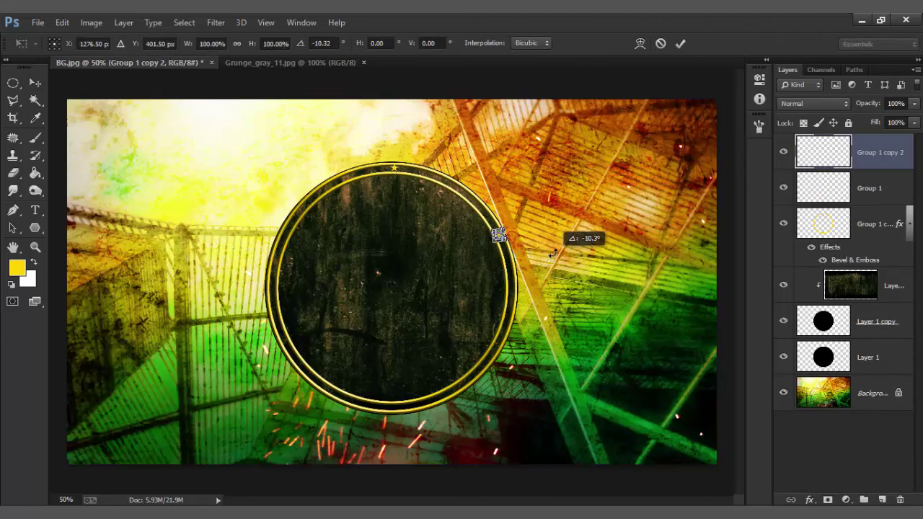
pyautogui.press('Return')
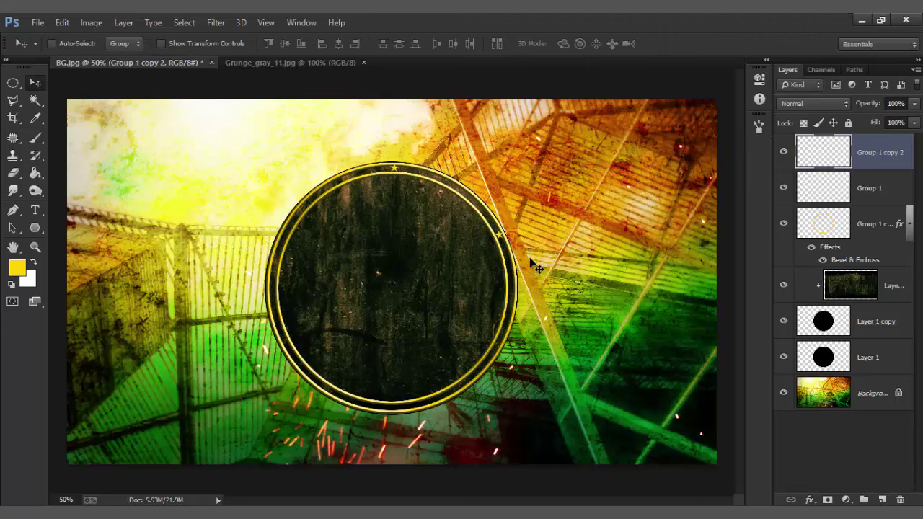
pyautogui.moveTo(495, 279); pyautogui.dragTo(500, 355)
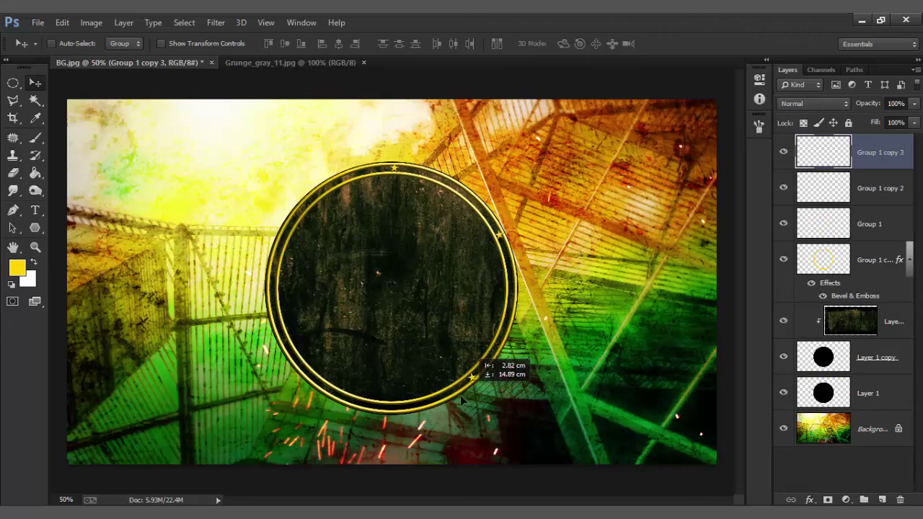
pyautogui.moveTo(500, 355); pyautogui.dragTo(456, 402)
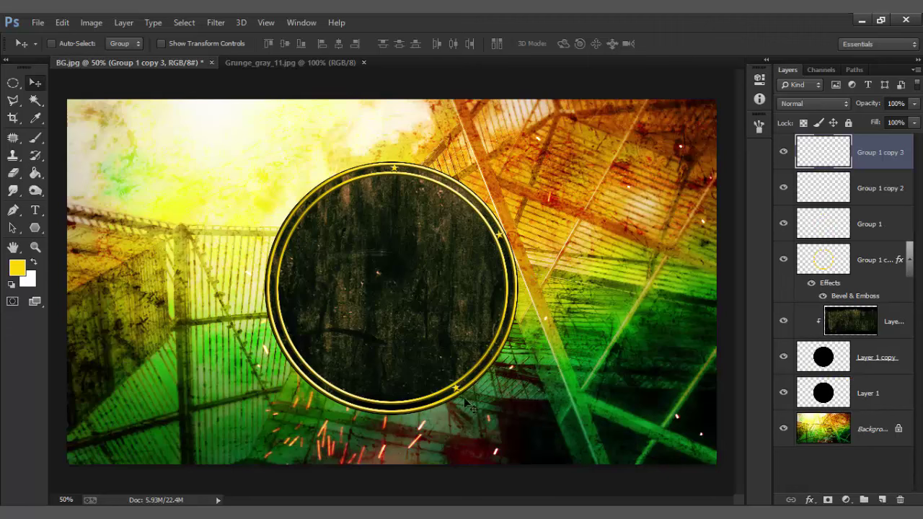
pyautogui.moveTo(460, 402); pyautogui.dragTo(309, 377)
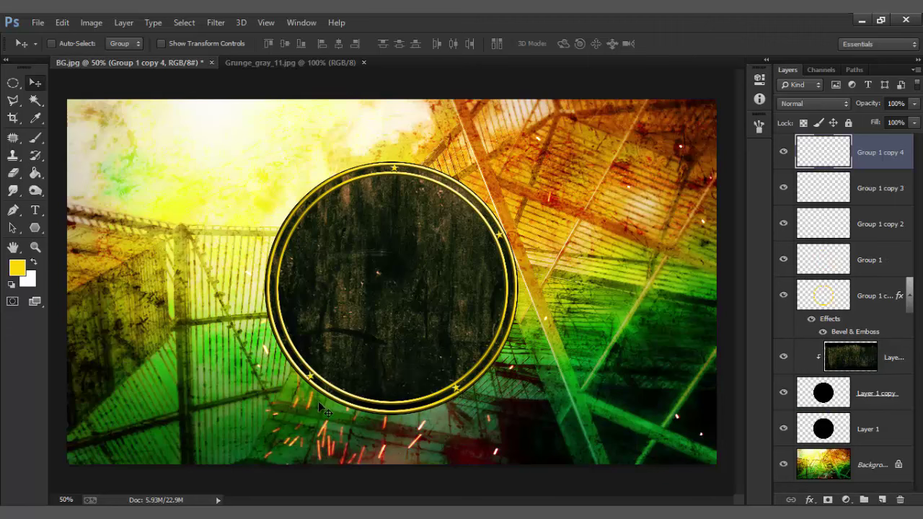
pyautogui.moveTo(314, 381); pyautogui.dragTo(289, 238)
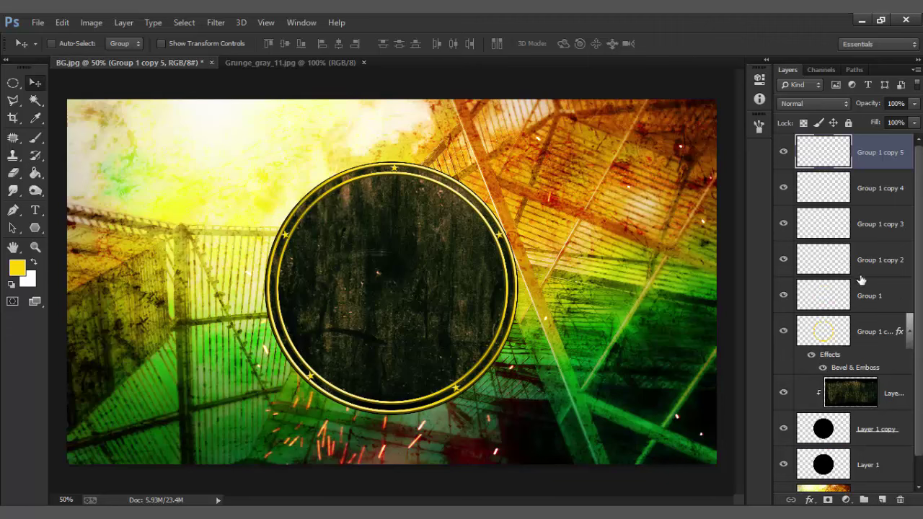
# Merge the ring and stars, then add a drop shadow: 100% opacity, 4 px distance, 6 px size
pyautogui.keyDown('shift'); pyautogui.click(840, 337); pyautogui.keyUp('shift')
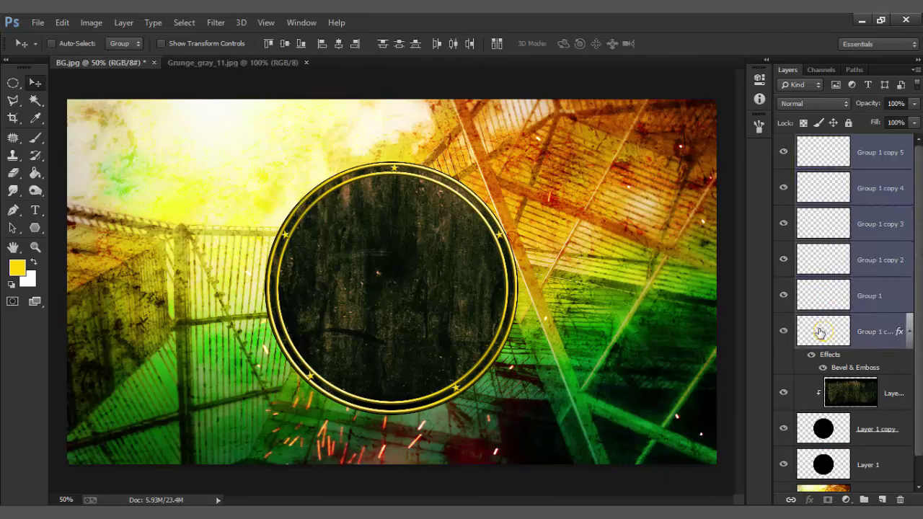
pyautogui.hotkey('ctrl', 'e')
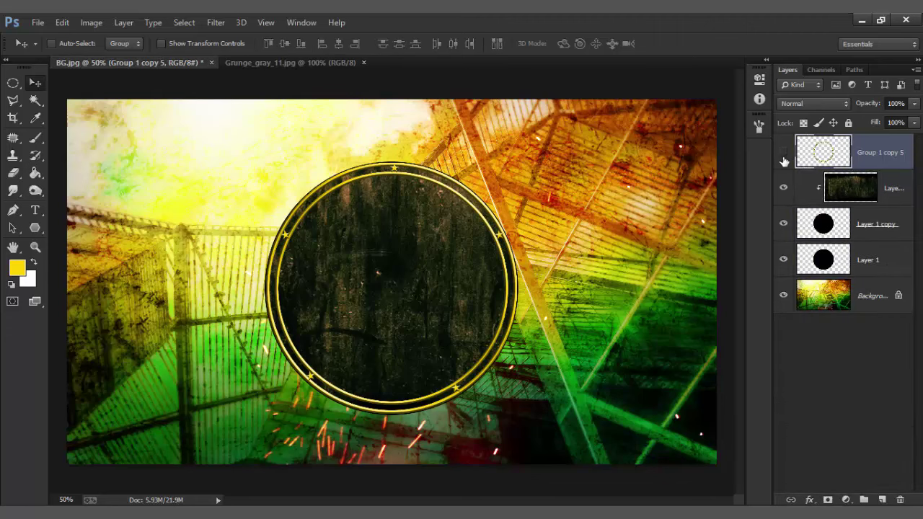
pyautogui.rightClick(869, 153)
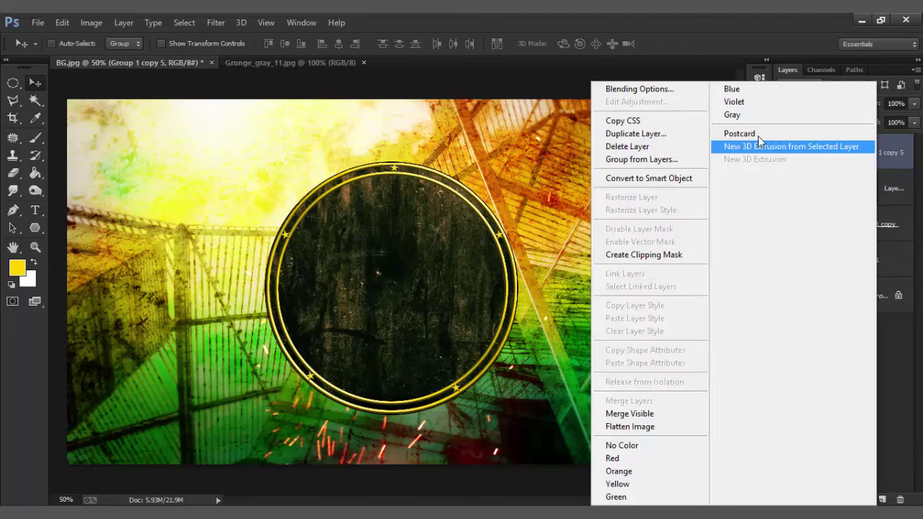
pyautogui.click(639, 89)
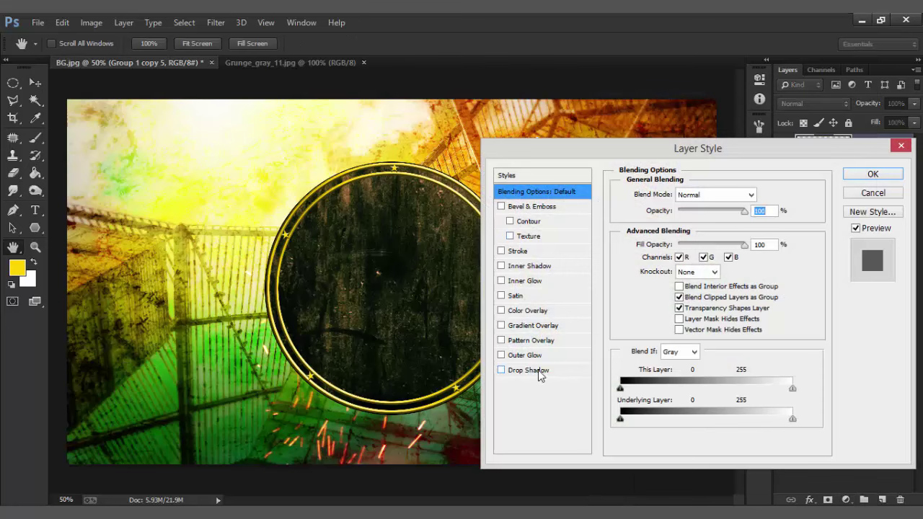
pyautogui.click(538, 370)
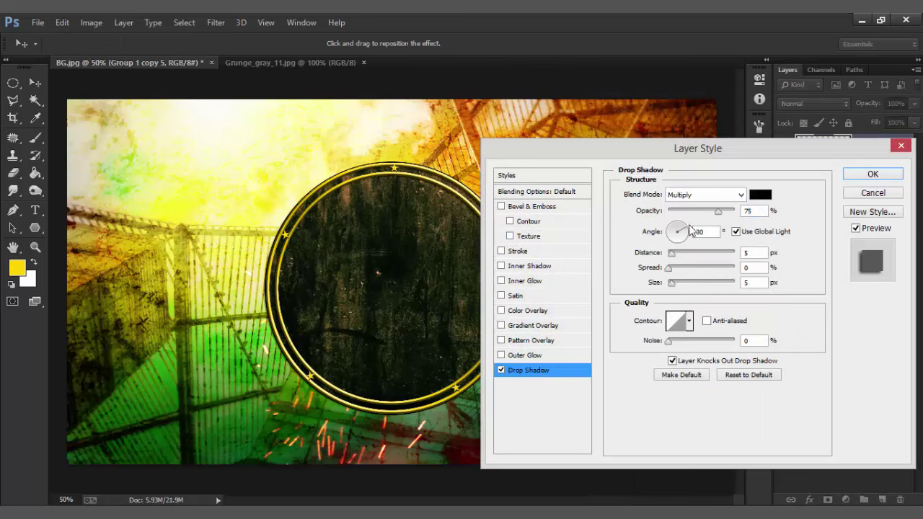
pyautogui.moveTo(675, 286); pyautogui.dragTo(673, 296)
pyautogui.moveTo(672, 254); pyautogui.dragTo(671, 254)
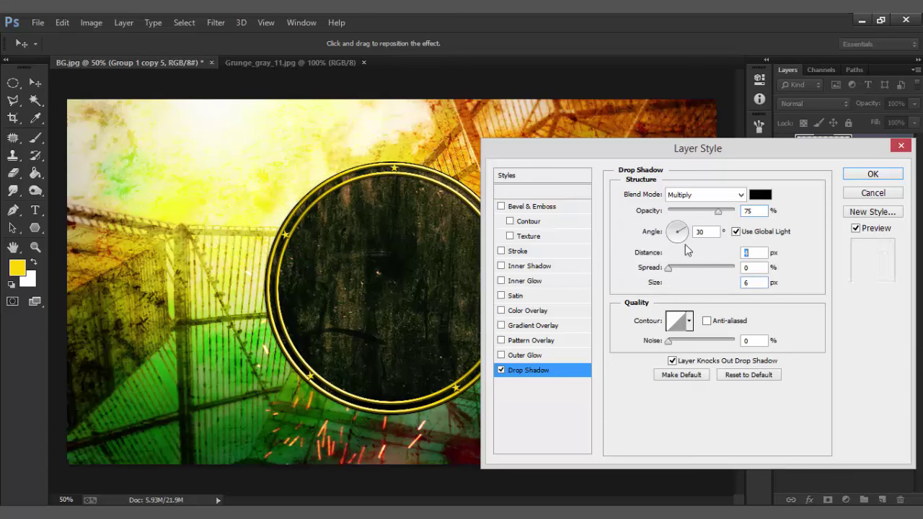
pyautogui.moveTo(719, 214); pyautogui.dragTo(735, 213)
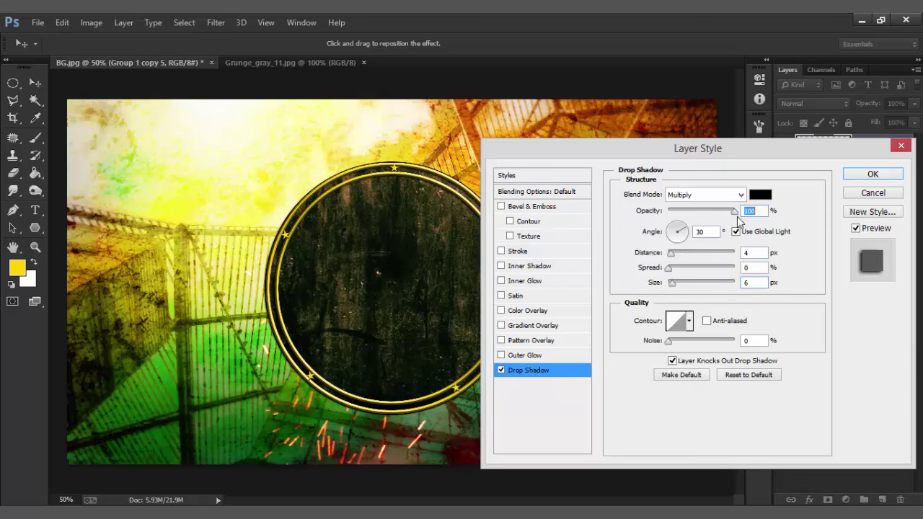
pyautogui.click(858, 177)
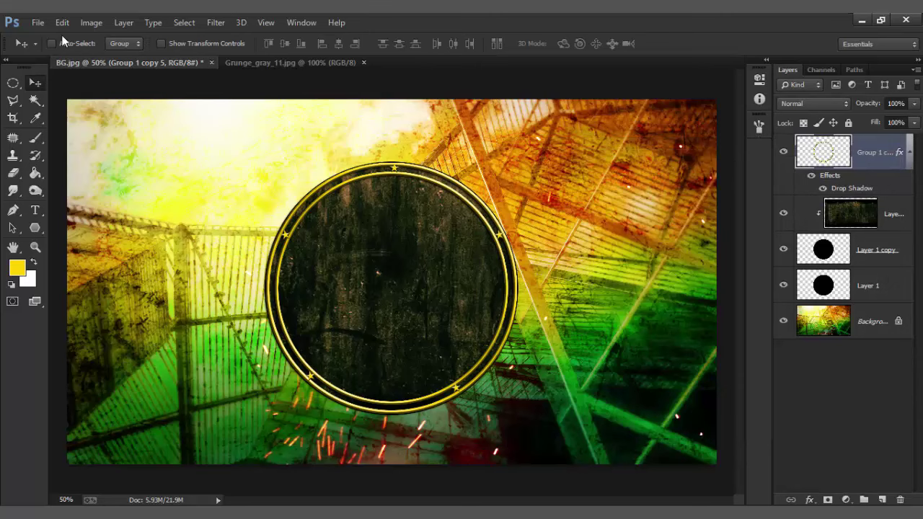
# Open Grunge_gray_12, drag it into BG.jpg, and enlarge it to cover the ring
pyautogui.click(39, 22)
pyautogui.click(51, 47)
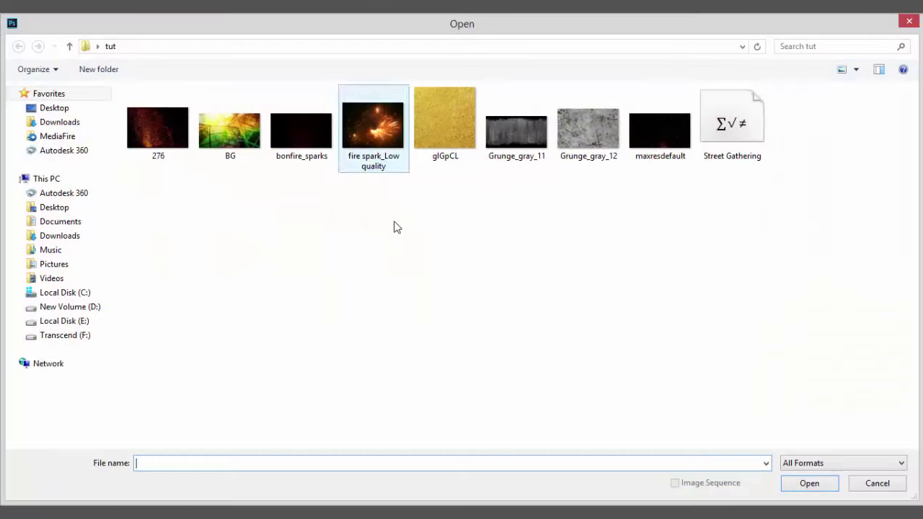
pyautogui.doubleClick(592, 134)
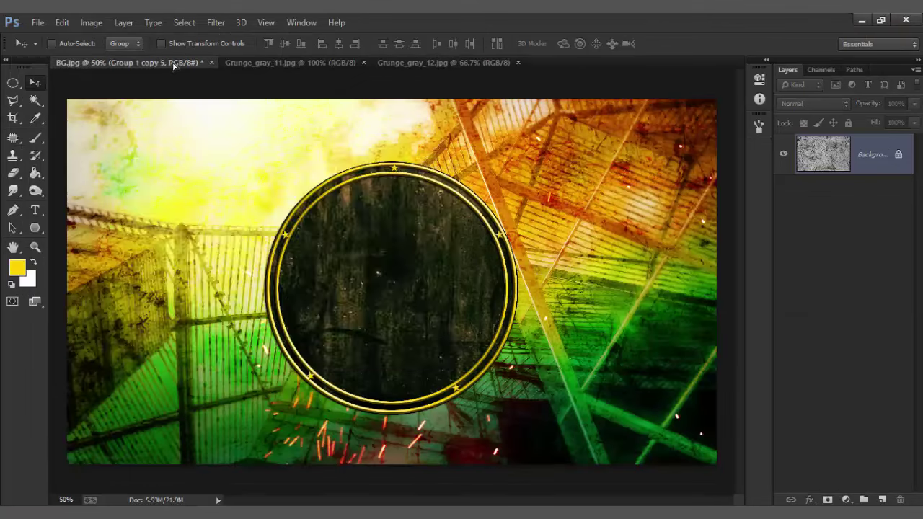
pyautogui.moveTo(173, 66)
pyautogui.mouseDown()
pyautogui.moveTo(354, 235)
pyautogui.moveTo(465, 258)
pyautogui.mouseUp()
pyautogui.hotkey('ctrl', 't')
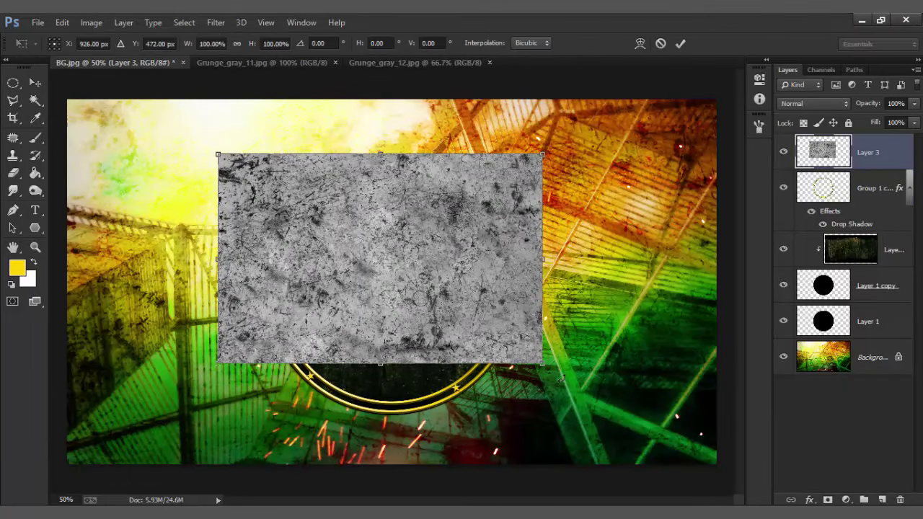
pyautogui.moveTo(542, 363); pyautogui.dragTo(628, 437)
pyautogui.press('Return')
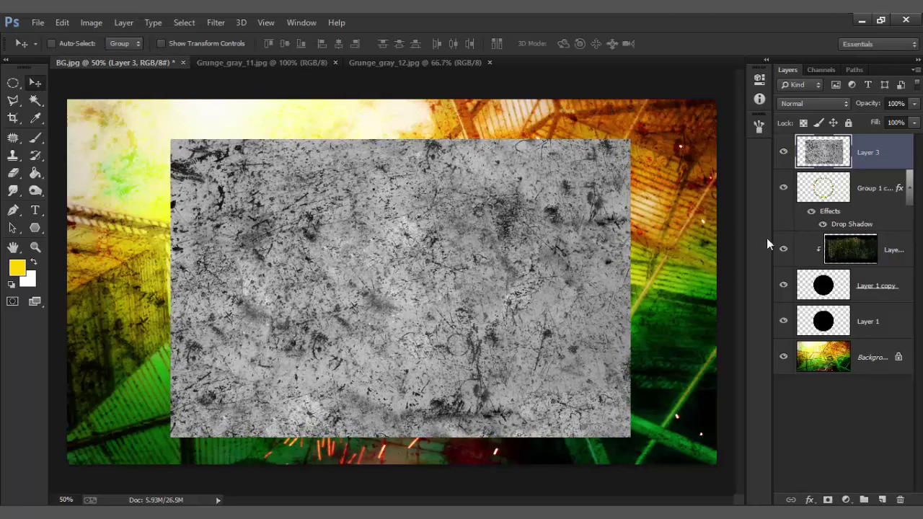
# Clip the texture to the ring layer and try Darken, Lighten, Multiply and Linear Dodge blends
pyautogui.rightClick(868, 160)
pyautogui.click(659, 255)
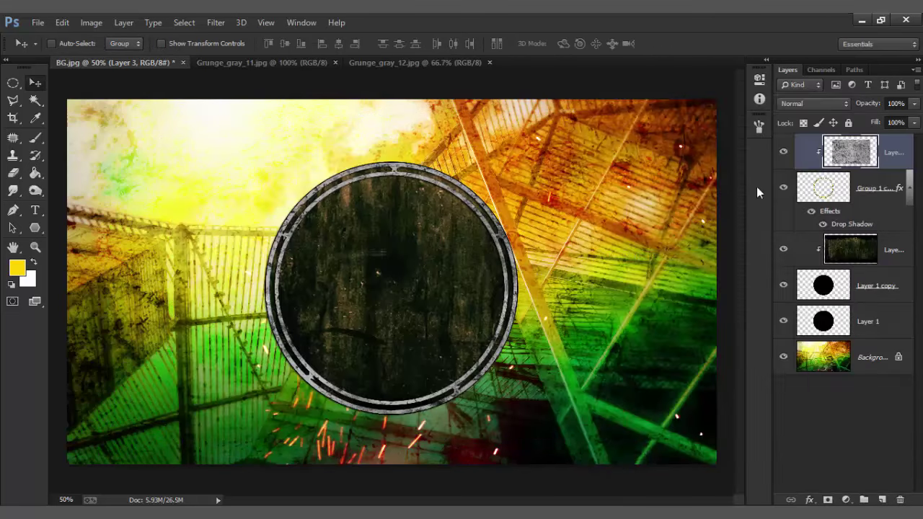
pyautogui.click(814, 103)
pyautogui.click(793, 145)
pyautogui.press('Down')
pyautogui.press('Down')
pyautogui.press('Down')
pyautogui.press('Down')
pyautogui.press('Down')
pyautogui.hotkey('shift', '+')
pyautogui.hotkey('shift', '+')
pyautogui.hotkey('shift', '+')
pyautogui.hotkey('shift', '+')
pyautogui.hotkey('shift', '-')
pyautogui.hotkey('shift', '-')
pyautogui.hotkey('shift', '-')
pyautogui.hotkey('shift', '-')
pyautogui.hotkey('shift', '-')
pyautogui.hotkey('shift', '-')
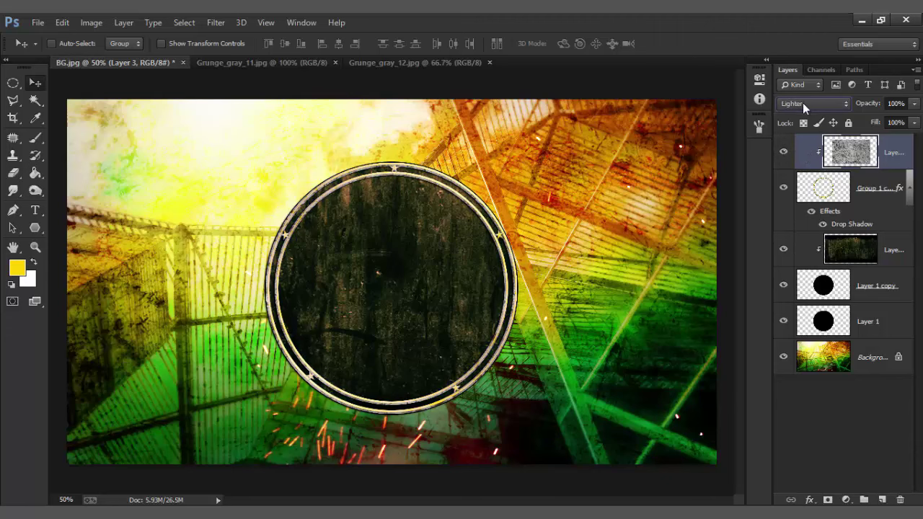
pyautogui.click(802, 102)
pyautogui.click(797, 159)
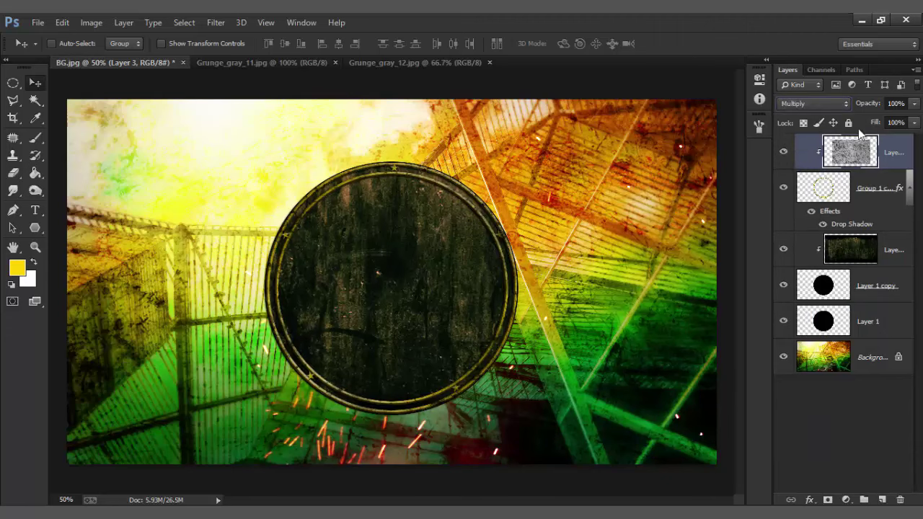
pyautogui.moveTo(871, 106); pyautogui.dragTo(874, 108)
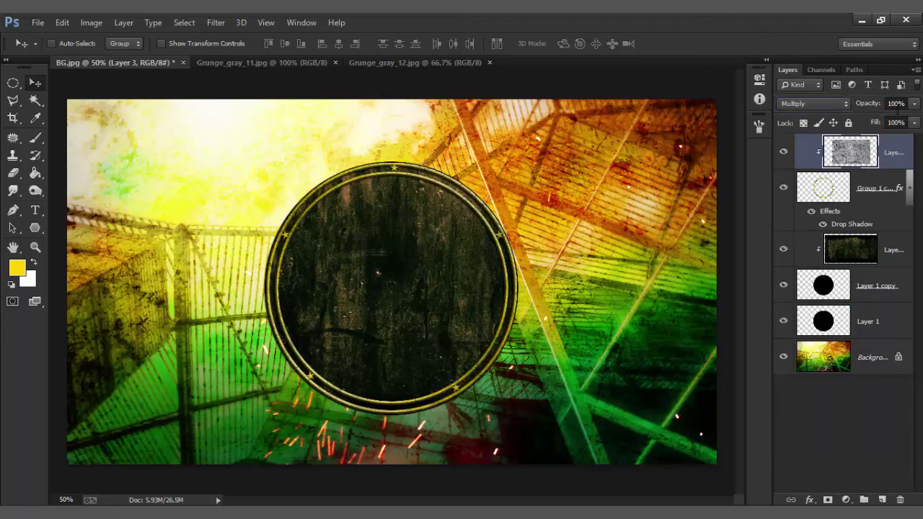
pyautogui.click(822, 104)
pyautogui.click(819, 248)
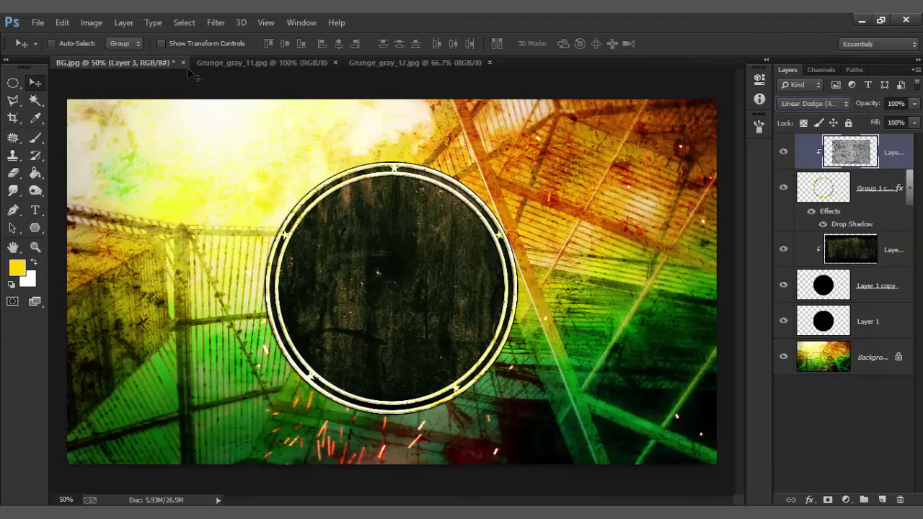
# Invert the grunge texture and settle on Multiply blending at 30% opacity
pyautogui.click(92, 23)
pyautogui.click(260, 212)
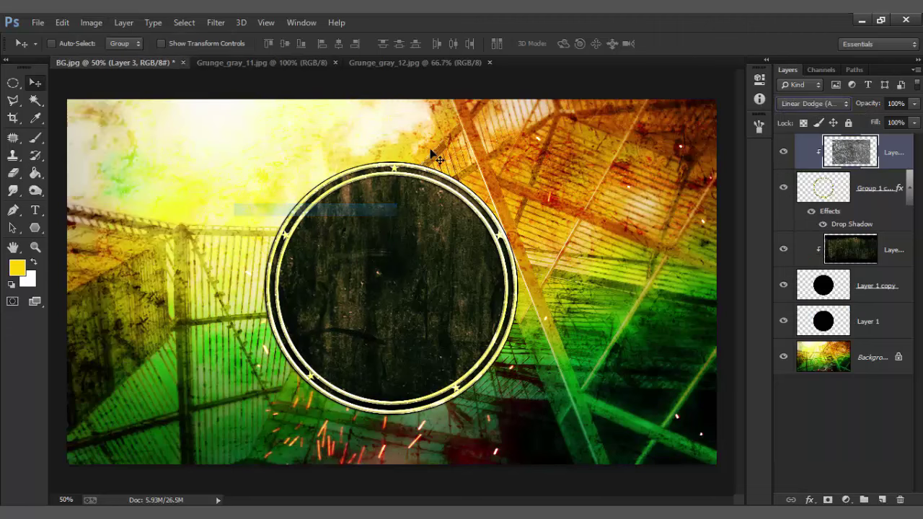
pyautogui.moveTo(870, 107); pyautogui.dragTo(864, 110)
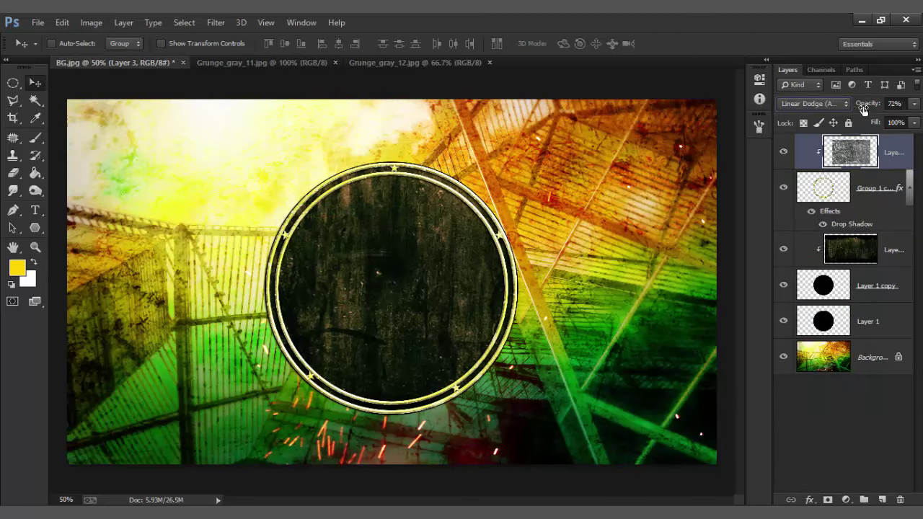
pyautogui.click(838, 104)
pyautogui.click(867, 102)
pyautogui.moveTo(867, 103); pyautogui.dragTo(877, 113)
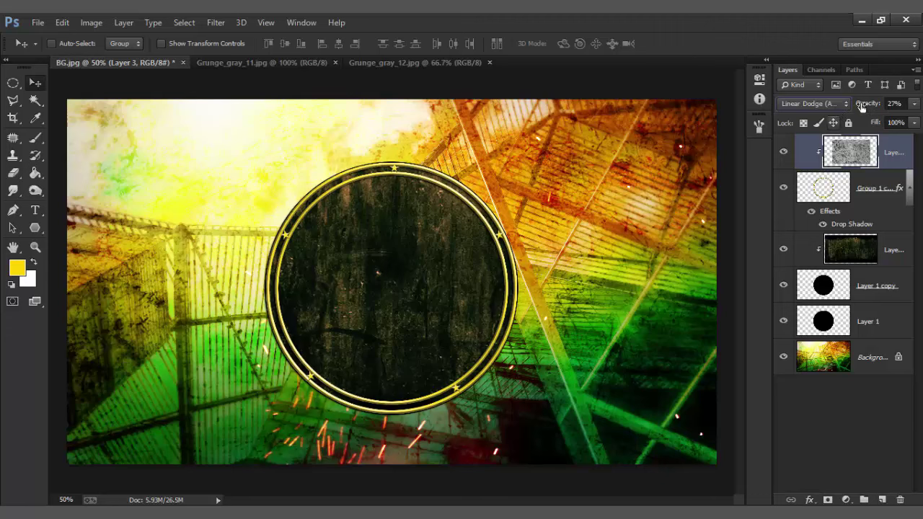
pyautogui.moveTo(862, 107); pyautogui.dragTo(889, 118)
pyautogui.click(813, 103)
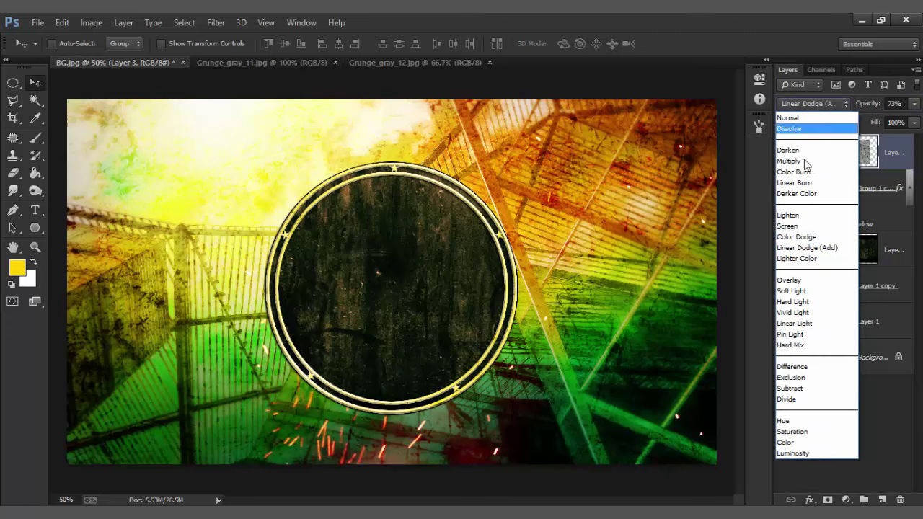
pyautogui.click(797, 225)
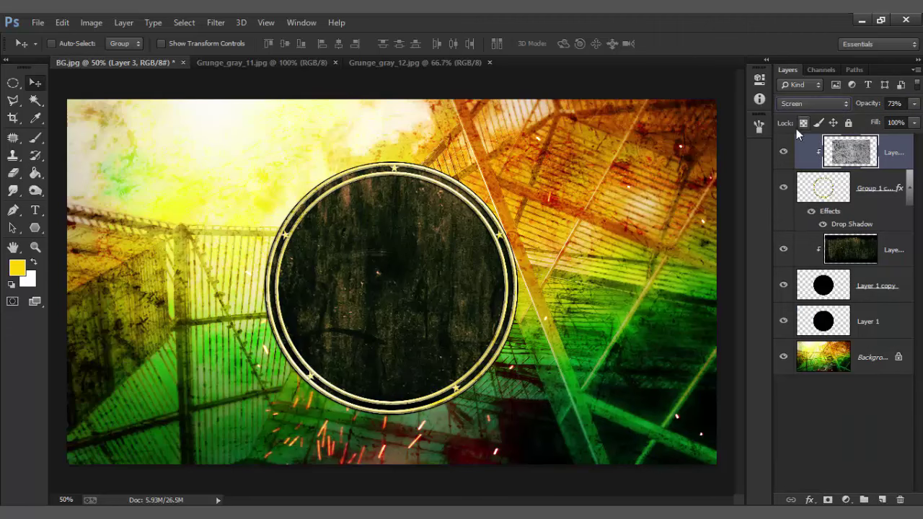
pyautogui.click(813, 103)
pyautogui.click(801, 154)
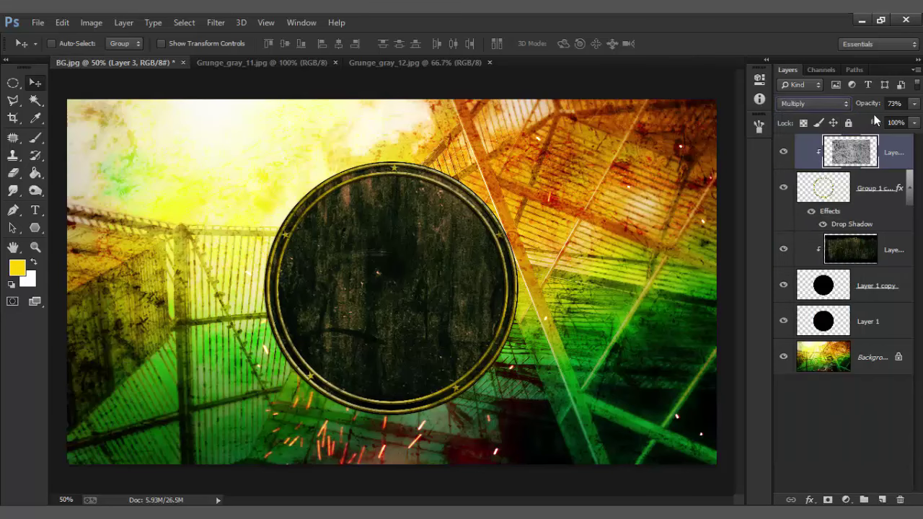
pyautogui.moveTo(863, 106)
pyautogui.mouseDown()
pyautogui.moveTo(838, 106)
pyautogui.moveTo(880, 110)
pyautogui.mouseUp()
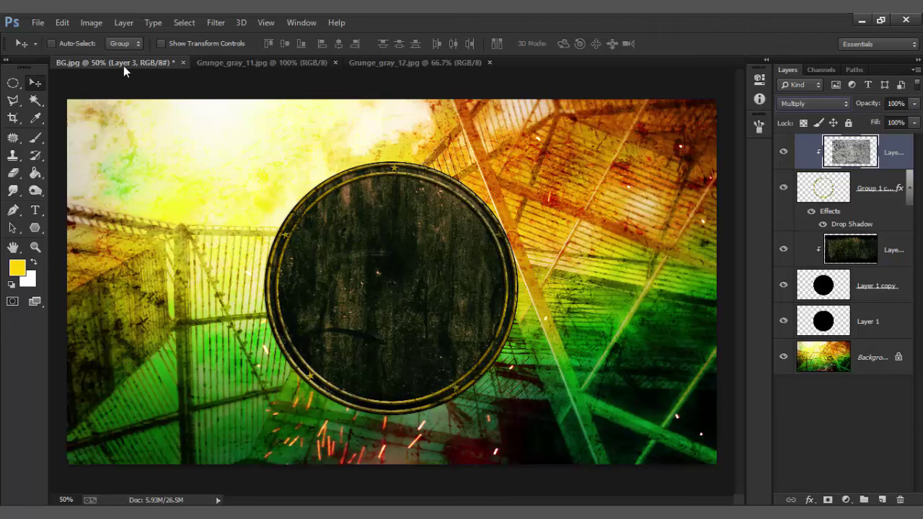
# Boost the texture's contrast with an S-shaped Curves adjustment
pyautogui.click(91, 22)
pyautogui.click(267, 80)
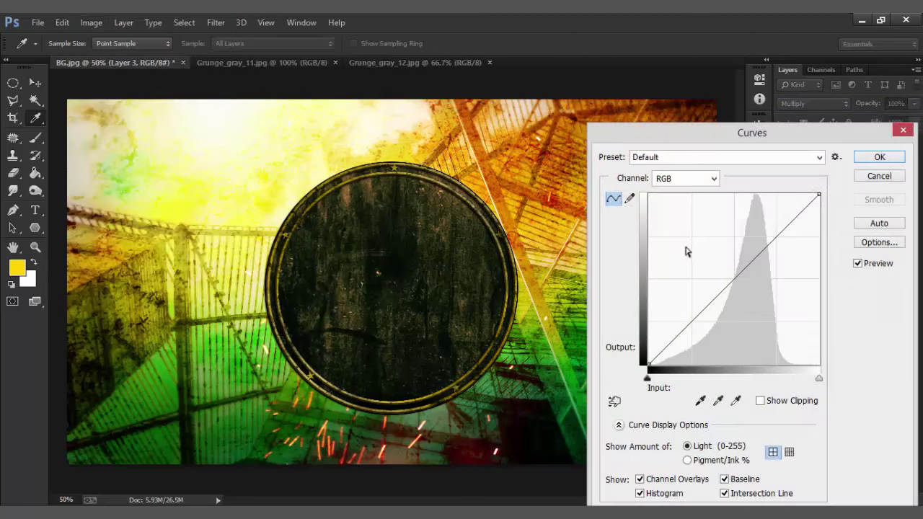
pyautogui.moveTo(700, 312); pyautogui.dragTo(702, 336)
pyautogui.moveTo(750, 278); pyautogui.dragTo(763, 203)
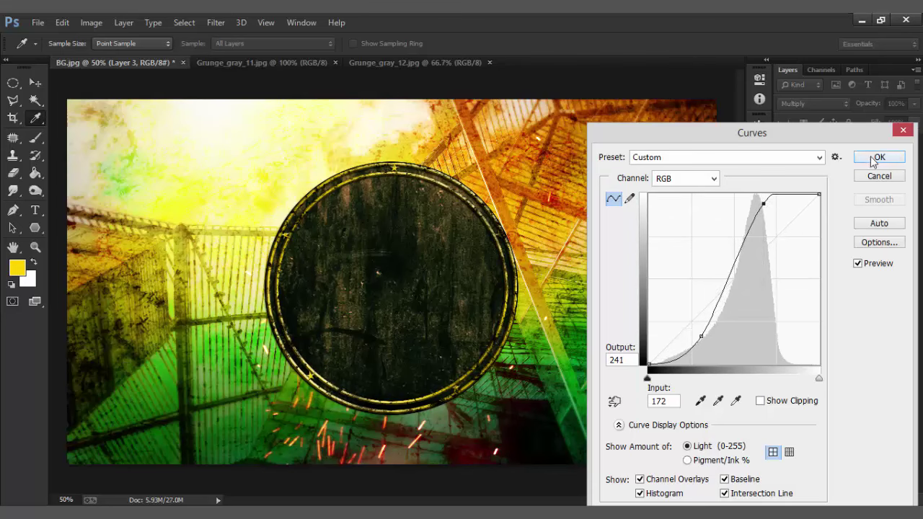
pyautogui.click(873, 160)
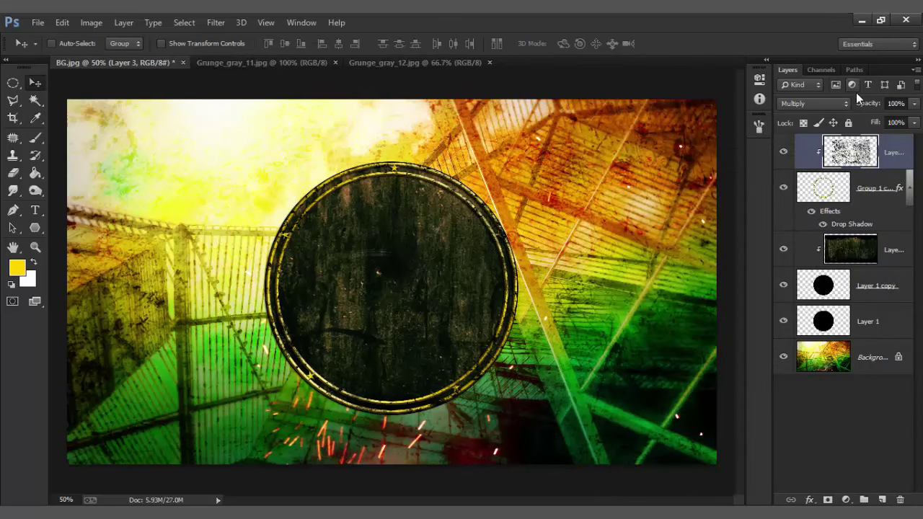
# Fade the texture to 54%, merge it into the rings layer, and choose the Street Gathering font
pyautogui.moveTo(867, 109); pyautogui.dragTo(868, 108)
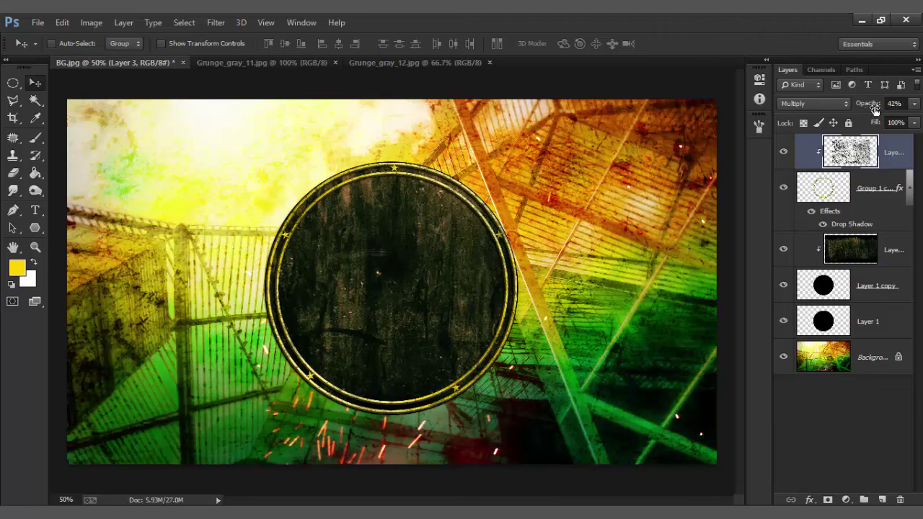
pyautogui.moveTo(874, 108)
pyautogui.mouseDown()
pyautogui.moveTo(864, 107)
pyautogui.moveTo(877, 108)
pyautogui.mouseUp()
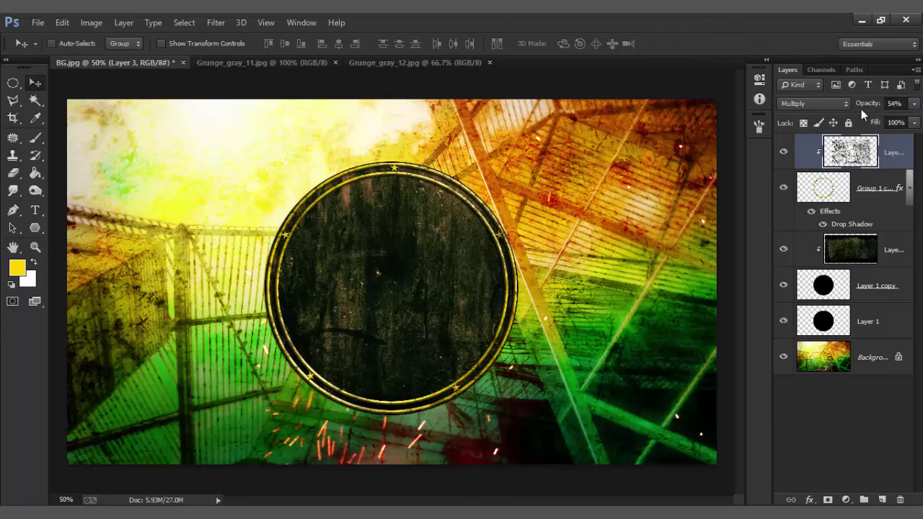
pyautogui.keyDown('shift'); pyautogui.click(855, 196); pyautogui.keyUp('shift')
pyautogui.hotkey('ctrl', 'e')
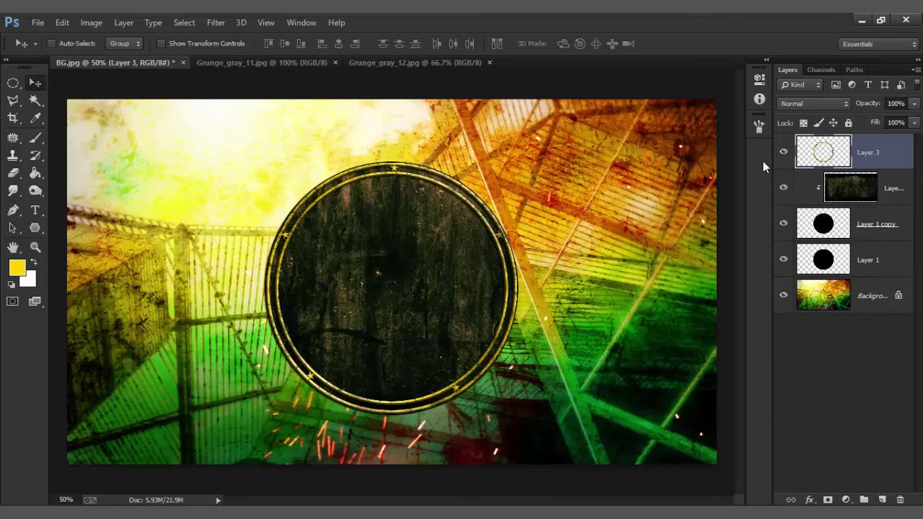
pyautogui.click(35, 210)
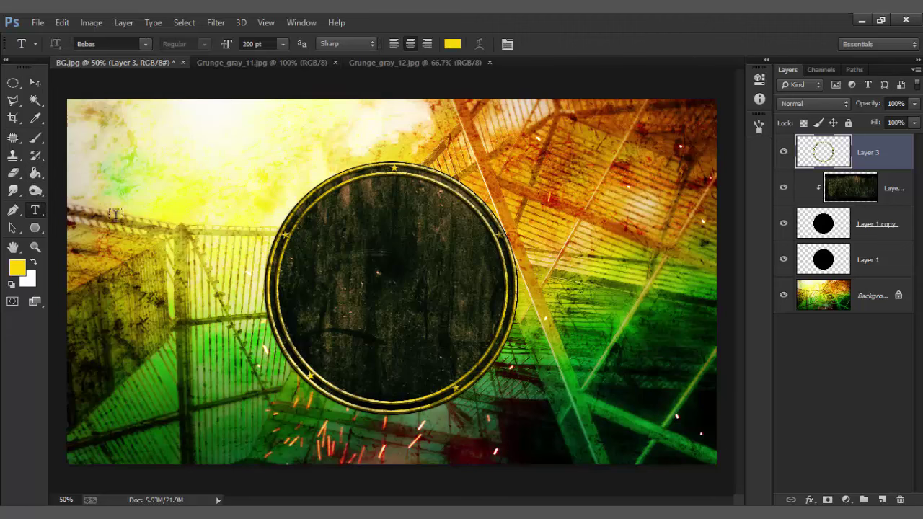
pyautogui.click(122, 44)
# Type the word 'Bosic' in the Street Gathering font and move it down near the badge
pyautogui.write('Street Gathering')
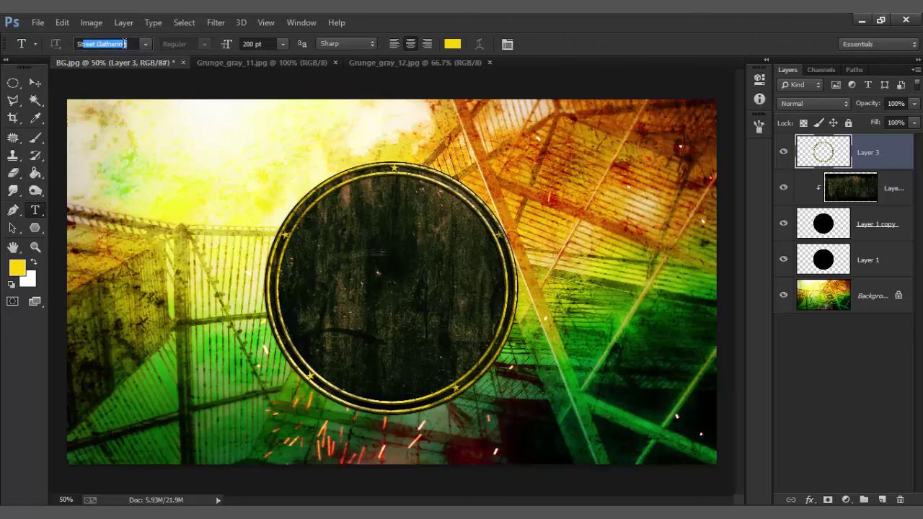
pyautogui.click(177, 224)
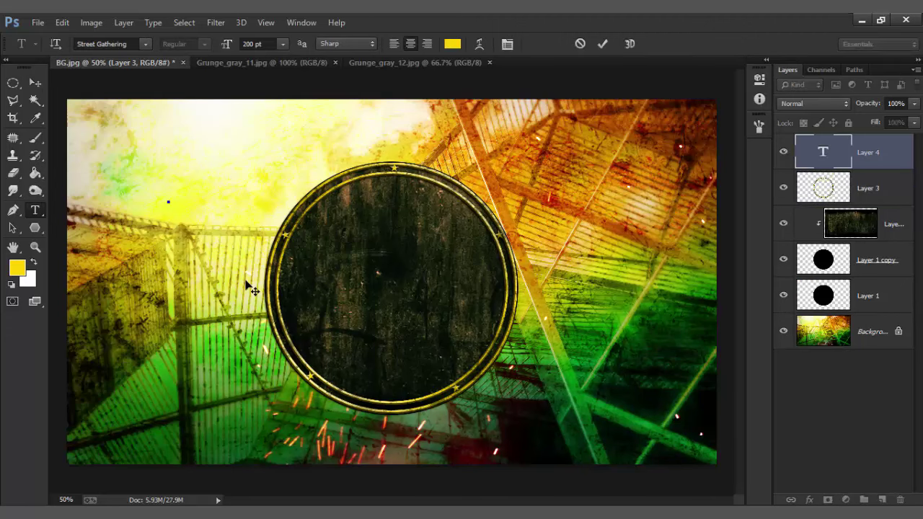
pyautogui.write('Bo')
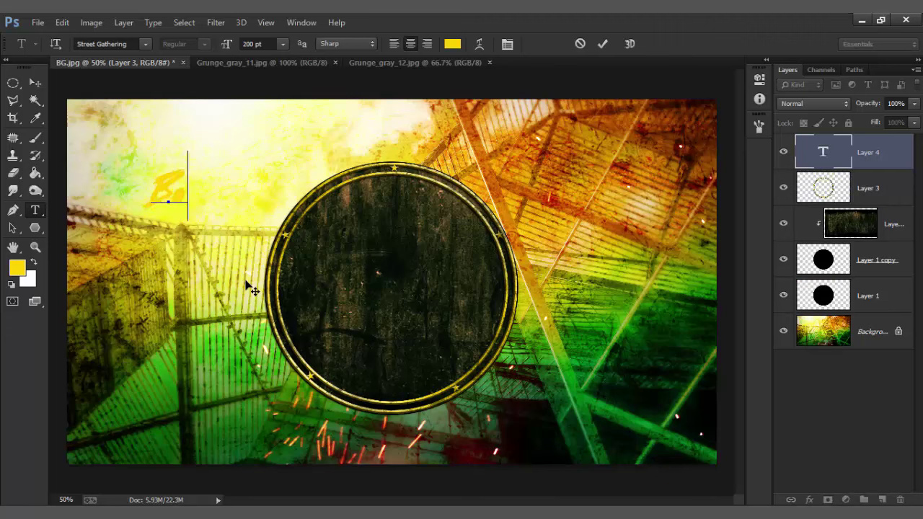
pyautogui.write('sic')
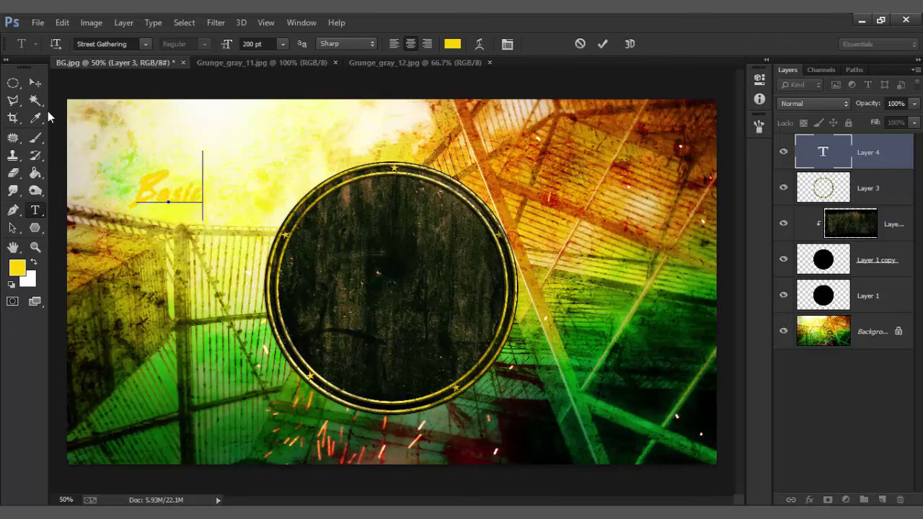
pyautogui.click(34, 84)
pyautogui.moveTo(187, 209); pyautogui.dragTo(251, 357)
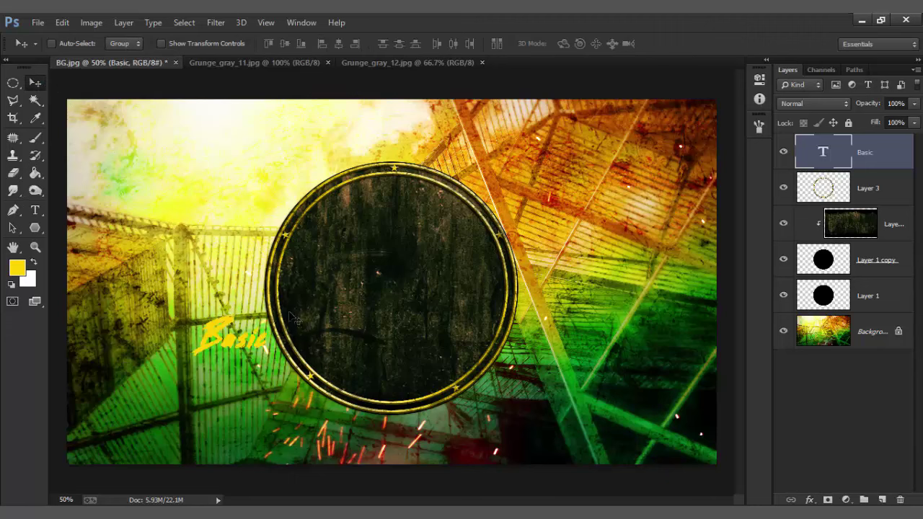
# Enlarge the text across the badge and tilt it upward with Free Transform
pyautogui.hotkey('ctrl', 't')
pyautogui.moveTo(260, 290); pyautogui.dragTo(485, 97)
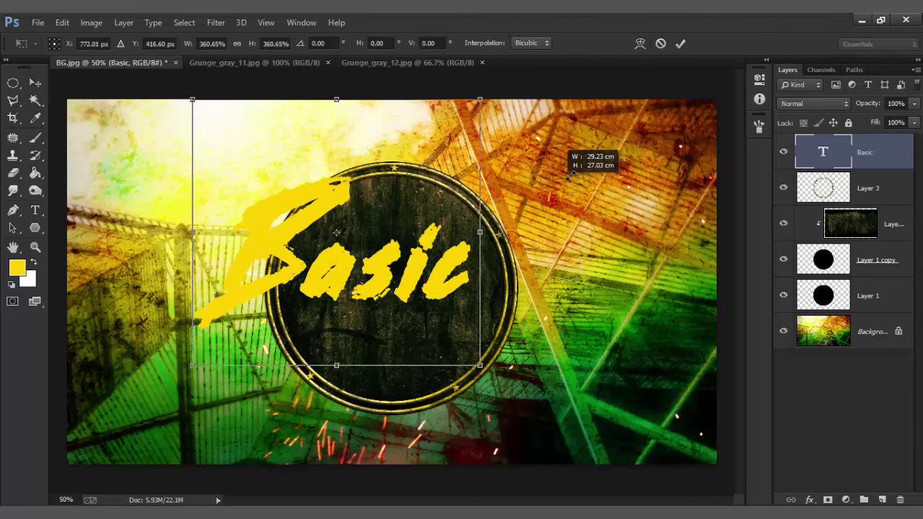
pyautogui.moveTo(505, 259)
pyautogui.mouseDown()
pyautogui.moveTo(595, 256)
pyautogui.moveTo(537, 278)
pyautogui.mouseUp()
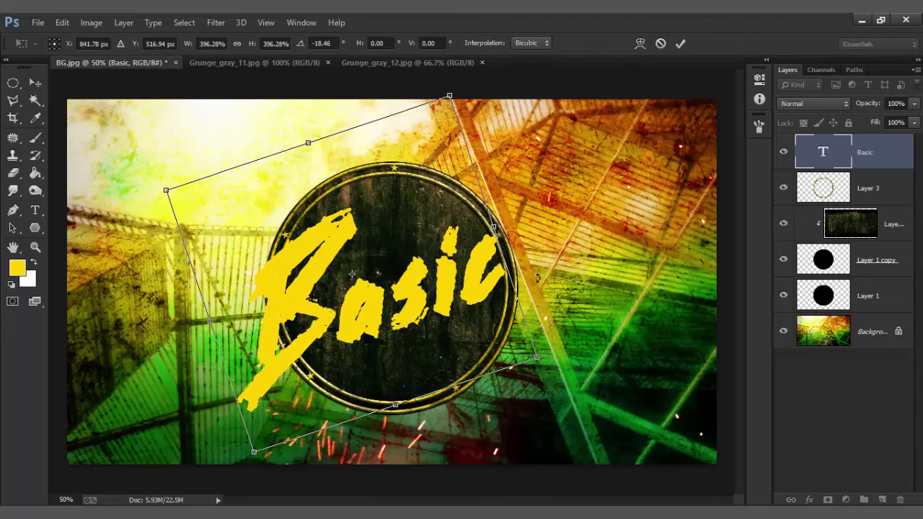
pyautogui.press('Return')
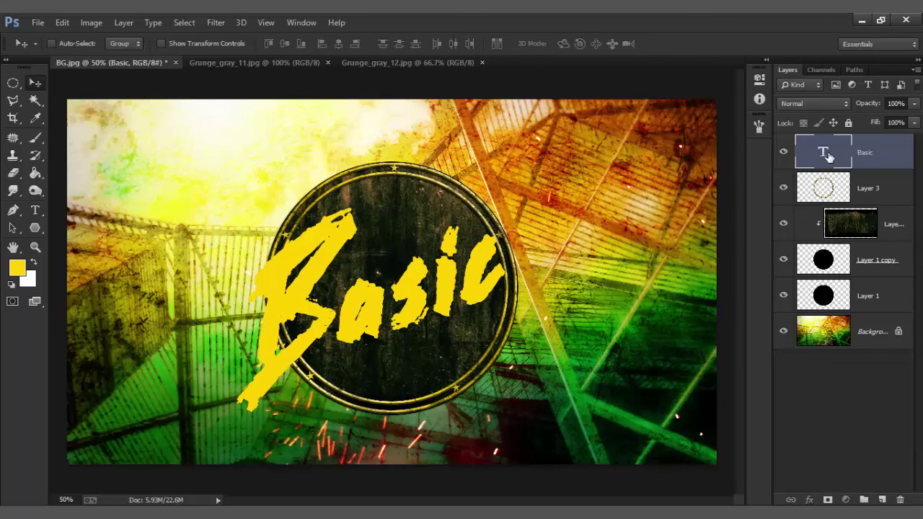
# Correct the lettering so the word reads 'Basics'
pyautogui.doubleClick(827, 155)
pyautogui.click(523, 280)
pyautogui.write('S')
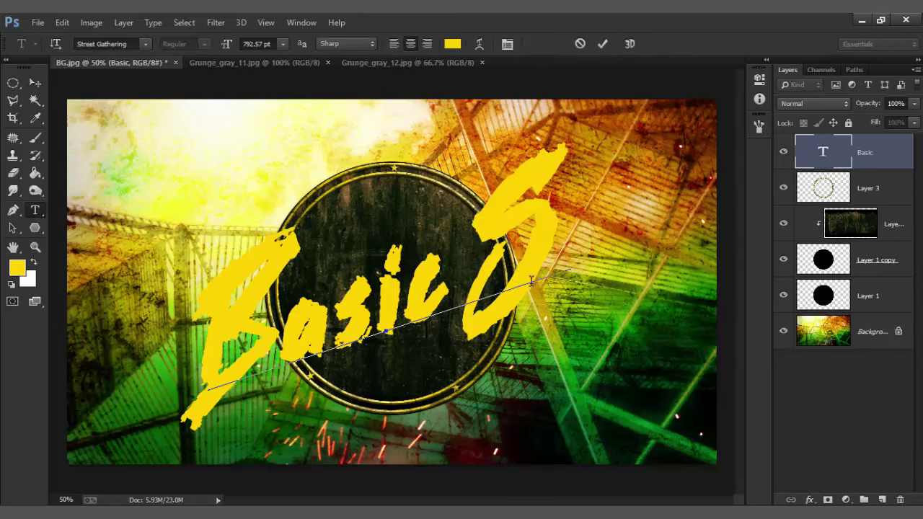
pyautogui.click(480, 288)
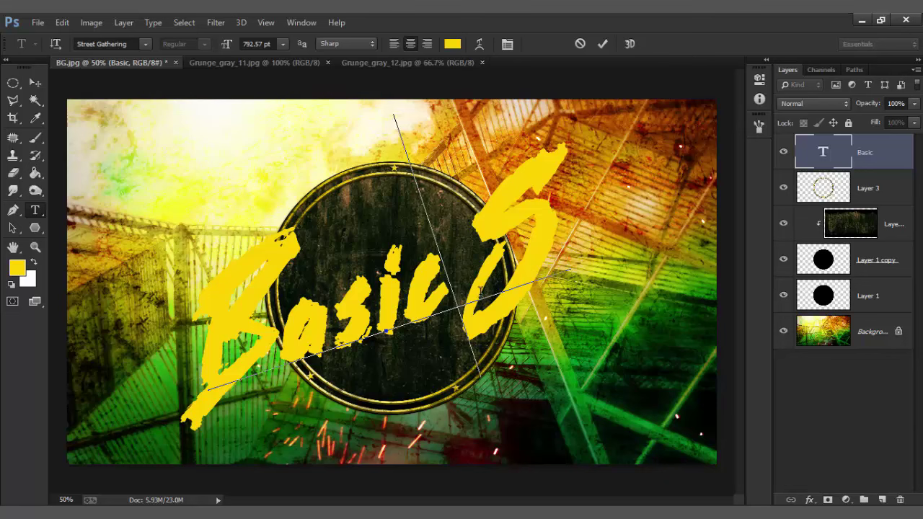
pyautogui.press('BackSpace')
pyautogui.write('c')
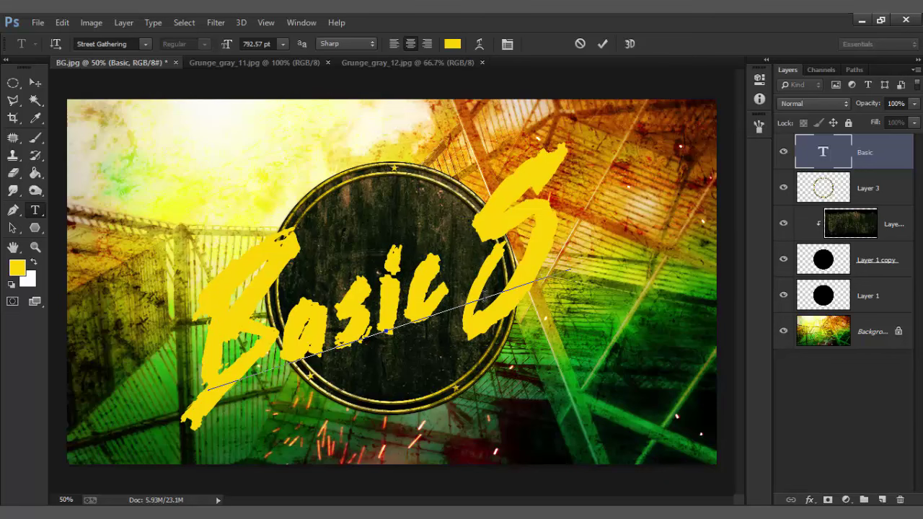
pyautogui.press('BackSpace')
pyautogui.press('BackSpace')
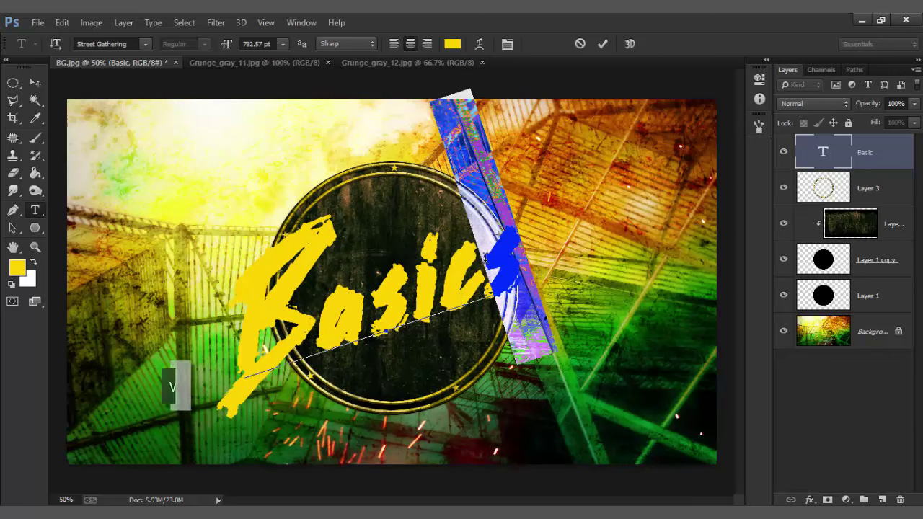
# Try a 0.12 font size, then undo it after the out-of-range warnings
pyautogui.click(254, 44)
pyautogui.write('0.12')
pyautogui.press('Return')
pyautogui.click(469, 211)
pyautogui.hotkey('ctrl', 'z')
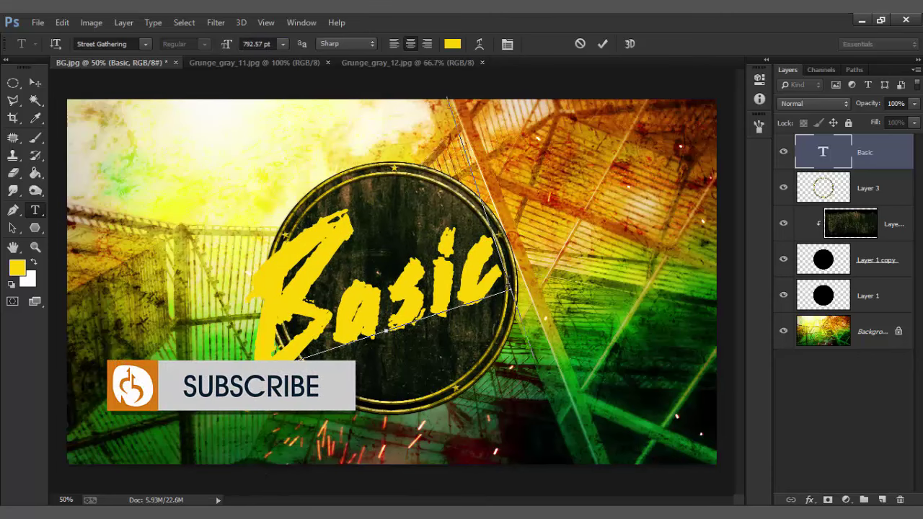
pyautogui.click(760, 127)
pyautogui.click(460, 212)
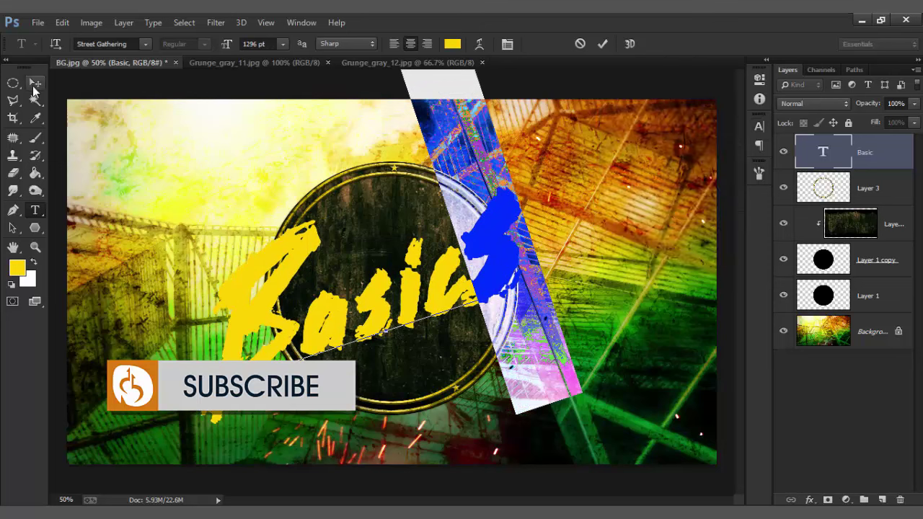
# Nudge the Basics text into place and drag Grunge_gray_12 into the badge image
pyautogui.click(34, 83)
pyautogui.moveTo(442, 273); pyautogui.dragTo(457, 269)
pyautogui.click(396, 62)
pyautogui.moveTo(390, 275)
pyautogui.mouseDown()
pyautogui.moveTo(178, 94)
pyautogui.moveTo(404, 323)
pyautogui.moveTo(449, 343)
pyautogui.mouseUp()
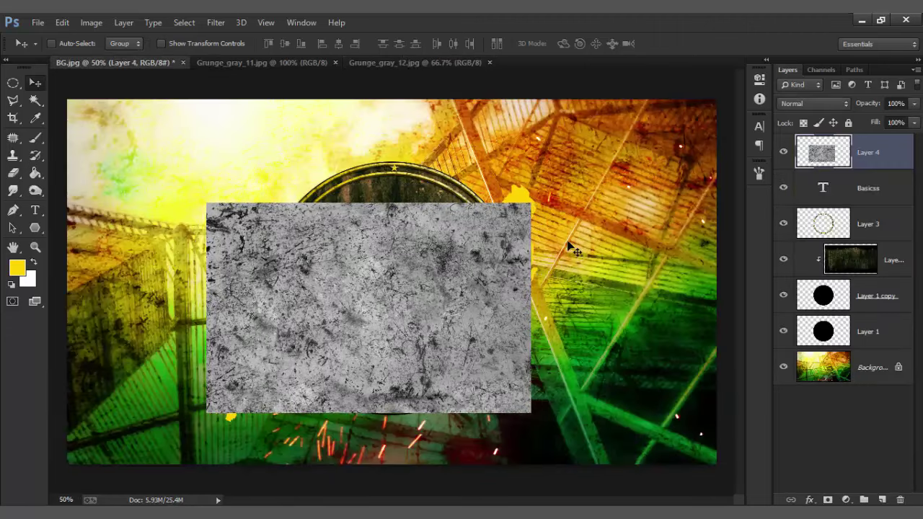
# Enlarge and tilt the grunge layer, clip it to the Basics text, and open the text's Blending Options
pyautogui.hotkey('ctrl', 't')
pyautogui.moveTo(531, 204); pyautogui.dragTo(595, 141)
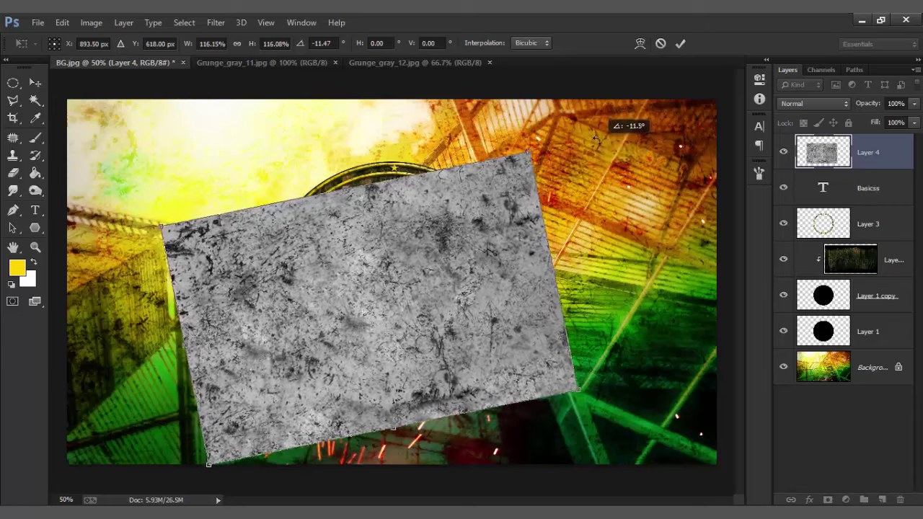
pyautogui.press('Return')
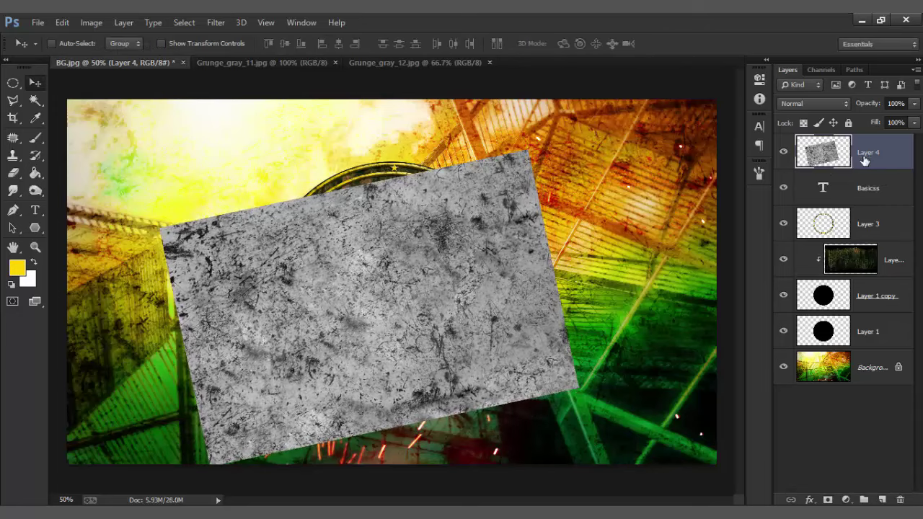
pyautogui.rightClick(887, 160)
pyautogui.click(635, 256)
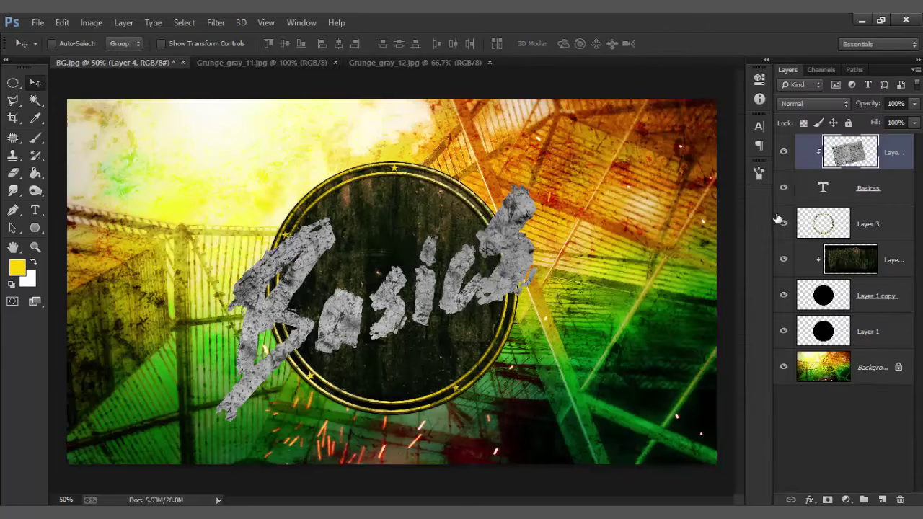
pyautogui.rightClick(883, 196)
pyautogui.click(647, 103)
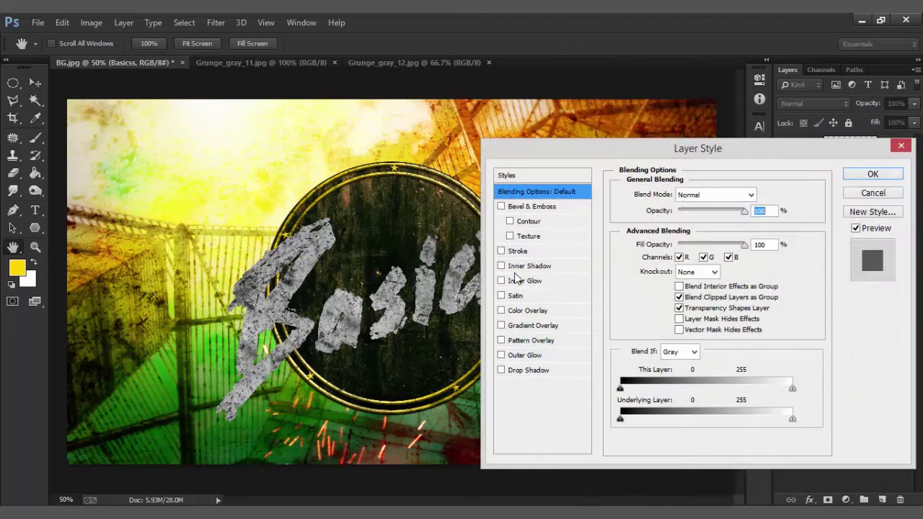
# Add a golden yellow Color Overlay to the Basics lettering
pyautogui.click(502, 311)
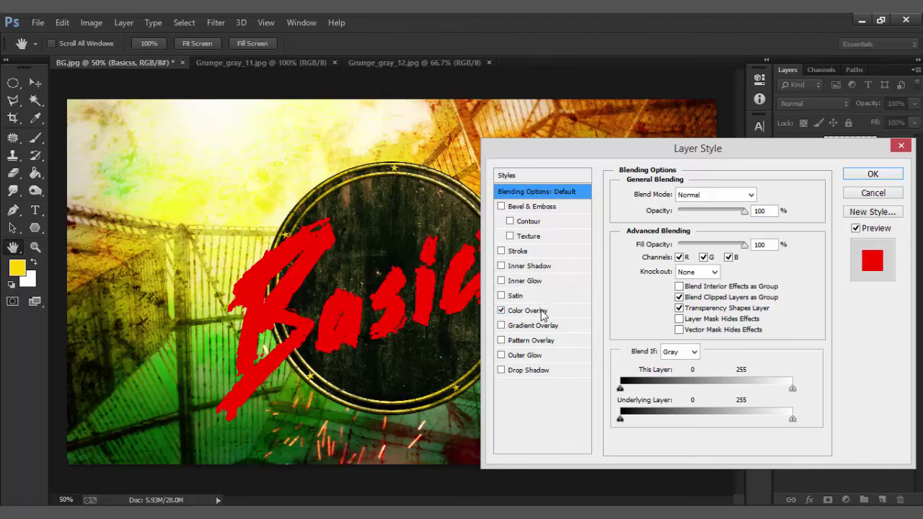
pyautogui.click(543, 315)
pyautogui.click(706, 195)
pyautogui.click(761, 194)
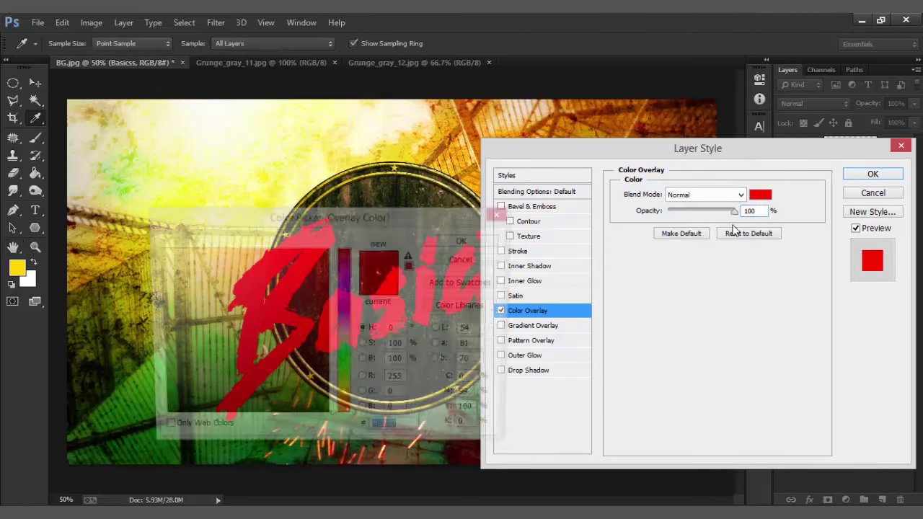
pyautogui.moveTo(342, 408); pyautogui.dragTo(342, 398)
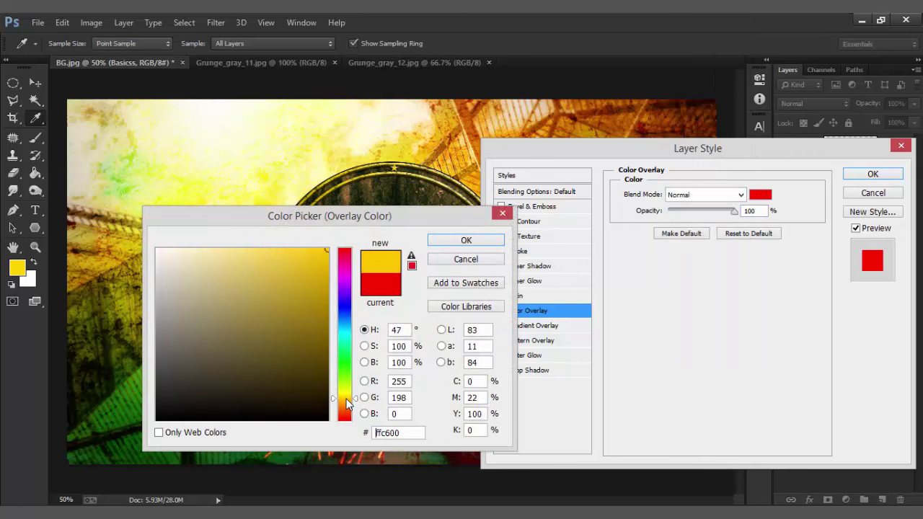
pyautogui.click(466, 240)
# Set the overlay to Vivid Light at about half opacity and apply it
pyautogui.click(691, 194)
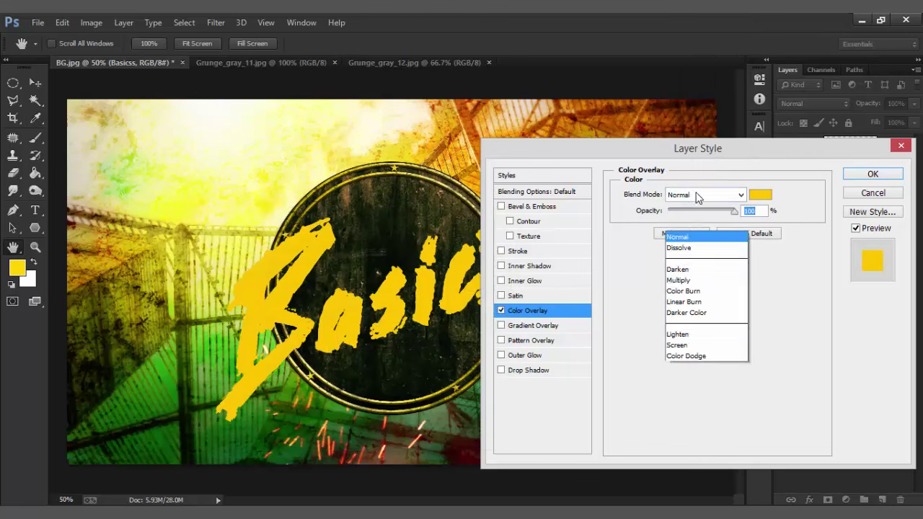
pyautogui.click(694, 195)
pyautogui.press('Down')
pyautogui.press('Down')
pyautogui.press('Down')
pyautogui.press('Up')
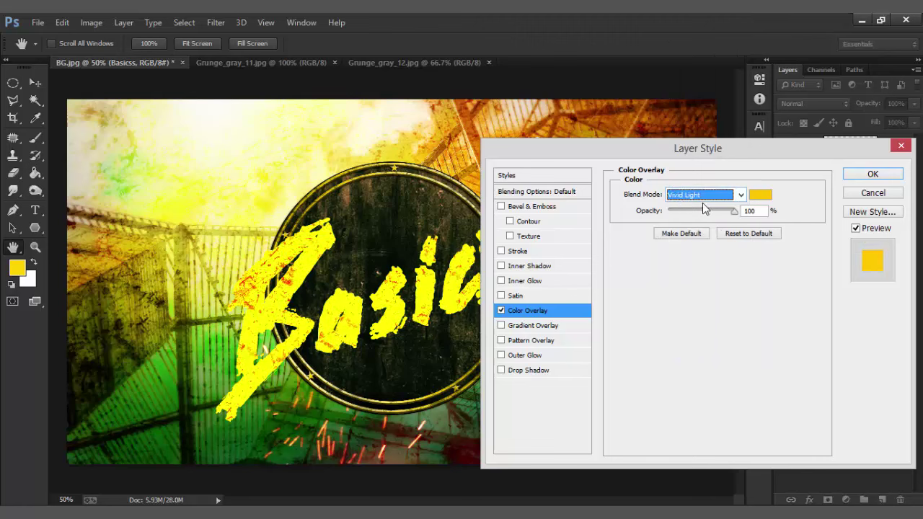
pyautogui.moveTo(735, 212); pyautogui.dragTo(704, 216)
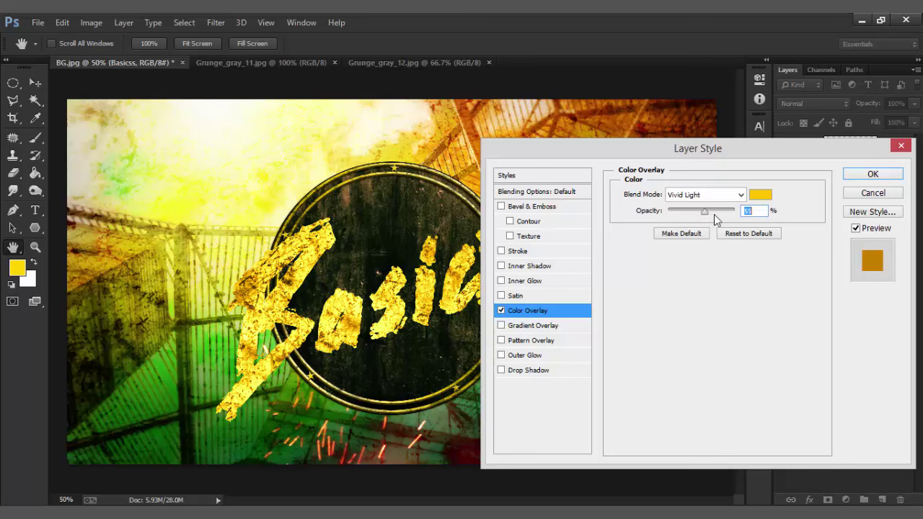
pyautogui.click(868, 175)
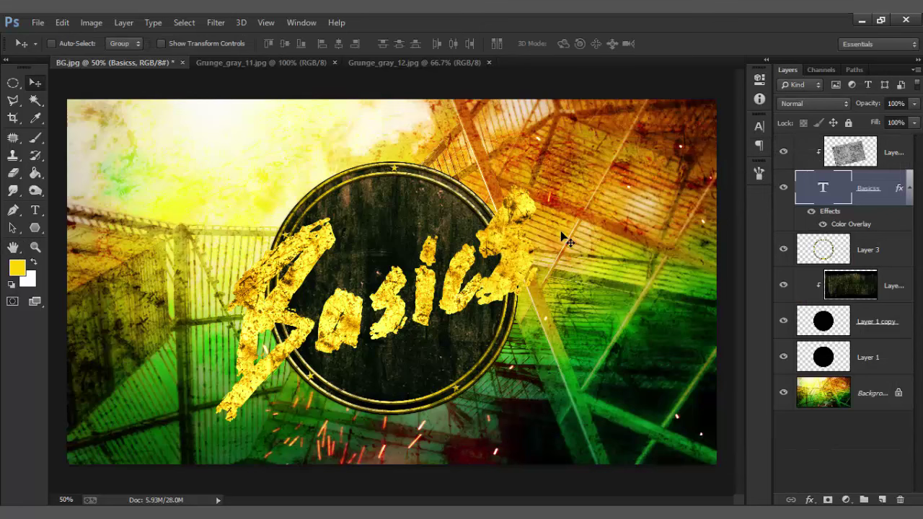
# Boost the grunge texture's contrast with an S-shaped Curves adjustment, then bring up File Open
pyautogui.click(866, 153)
pyautogui.click(91, 22)
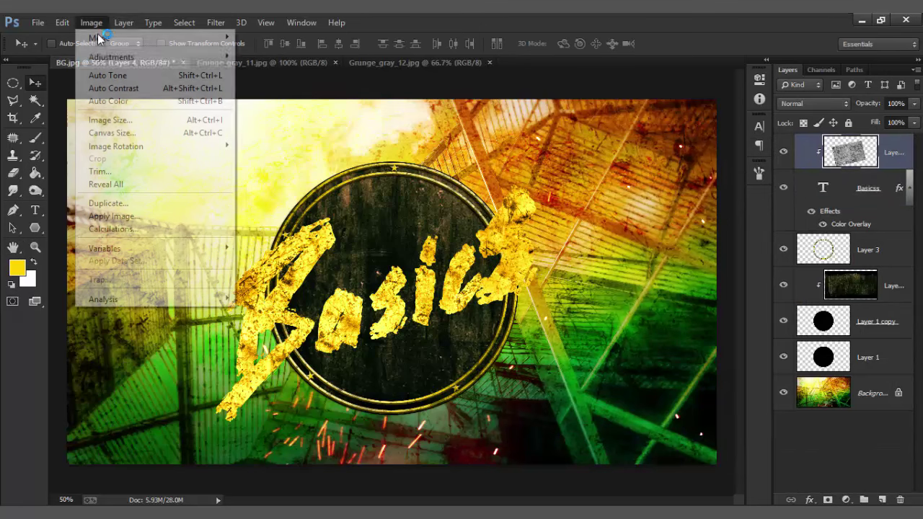
pyautogui.click(264, 82)
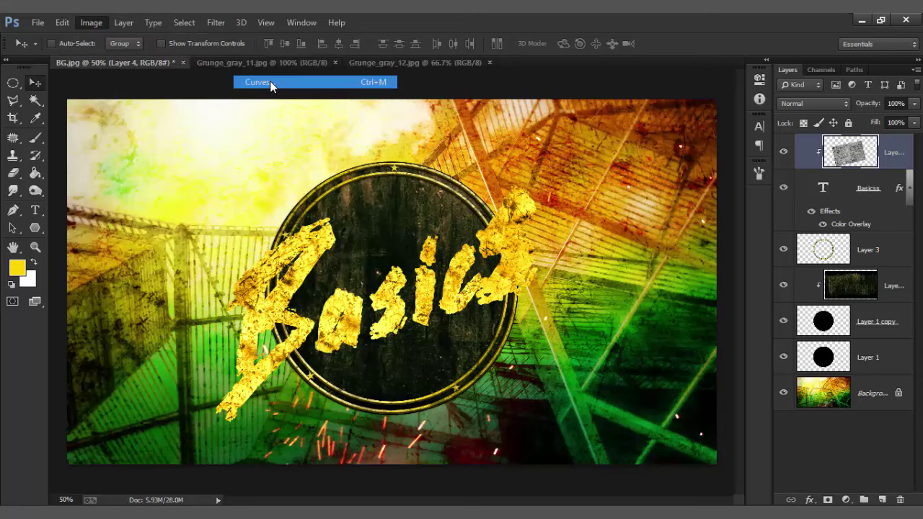
pyautogui.moveTo(726, 289); pyautogui.dragTo(732, 299)
pyautogui.click(759, 254)
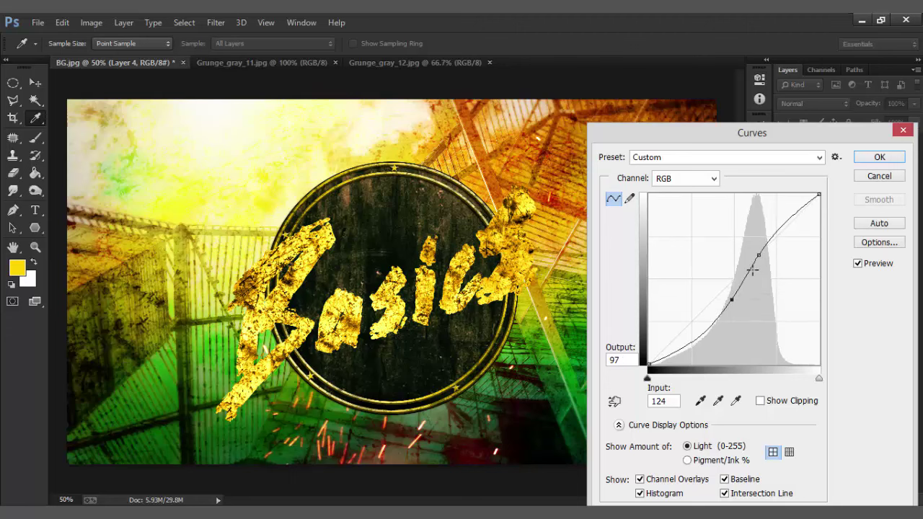
pyautogui.click(876, 159)
pyautogui.click(39, 24)
pyautogui.click(52, 50)
# Bring the glGpCL gold texture over the text and try Multiply, Screen at 39%, and Linear Dodge (Add)
pyautogui.doubleClick(450, 133)
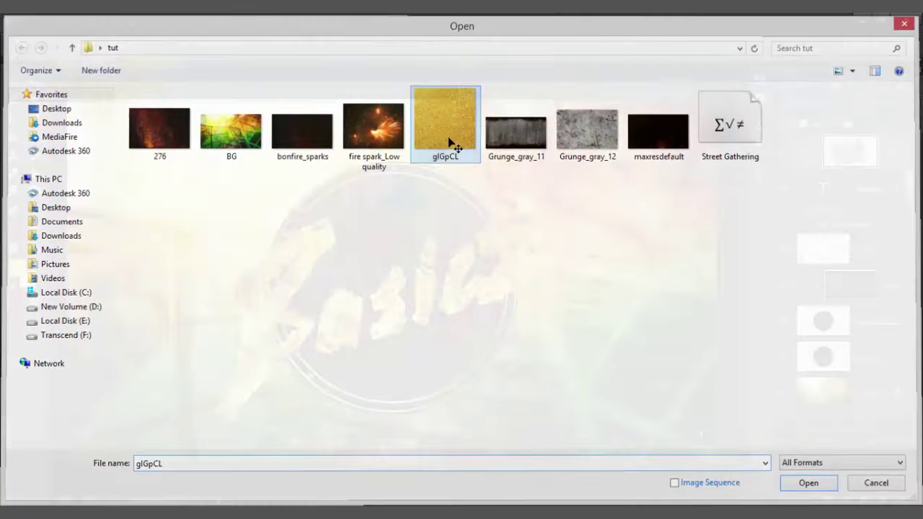
pyautogui.moveTo(436, 202); pyautogui.dragTo(380, 276)
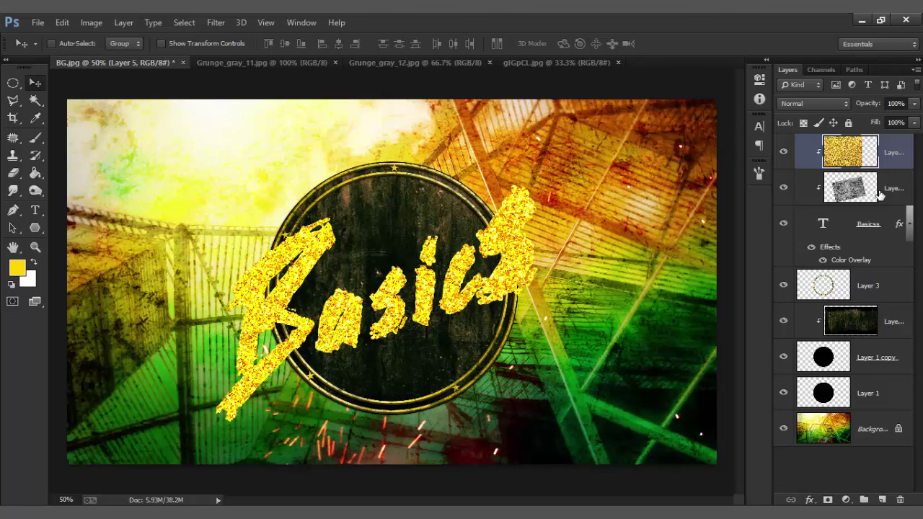
pyautogui.click(837, 105)
pyautogui.click(809, 170)
pyautogui.click(814, 104)
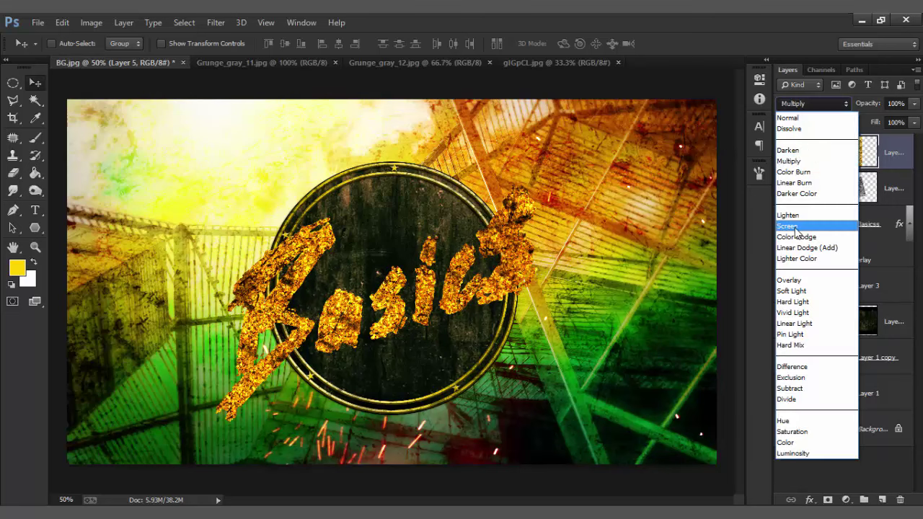
pyautogui.click(801, 223)
pyautogui.moveTo(879, 106); pyautogui.dragTo(852, 103)
pyautogui.click(813, 104)
pyautogui.click(801, 239)
# Try 89% and 15% opacity, then return the gold layer to Normal at full opacity
pyautogui.scroll(-1, 809, 103)
pyautogui.scroll(-1, 810, 106)
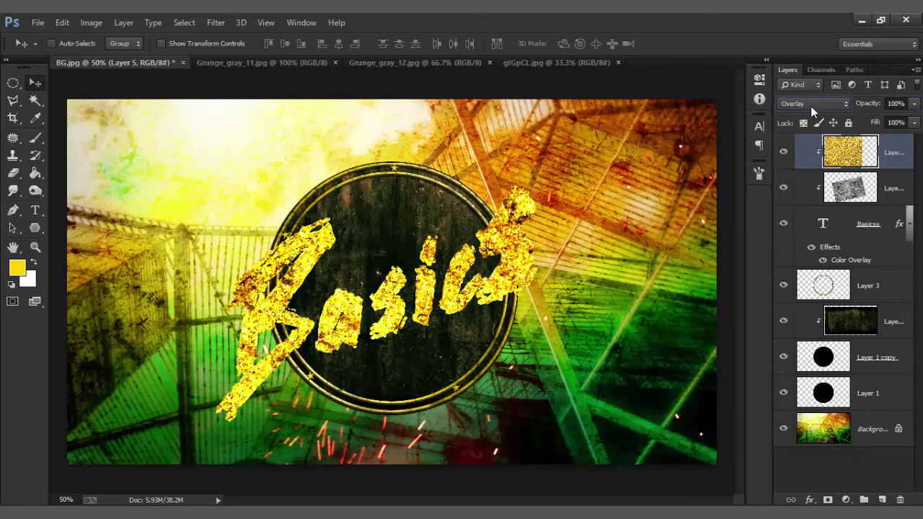
pyautogui.click(783, 151)
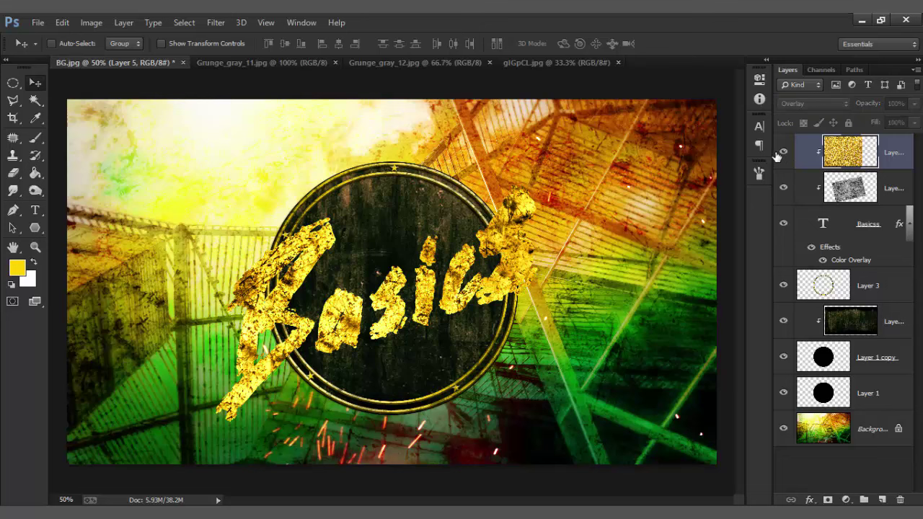
pyautogui.moveTo(866, 103); pyautogui.dragTo(854, 112)
pyautogui.press('Return')
pyautogui.moveTo(862, 107); pyautogui.dragTo(865, 108)
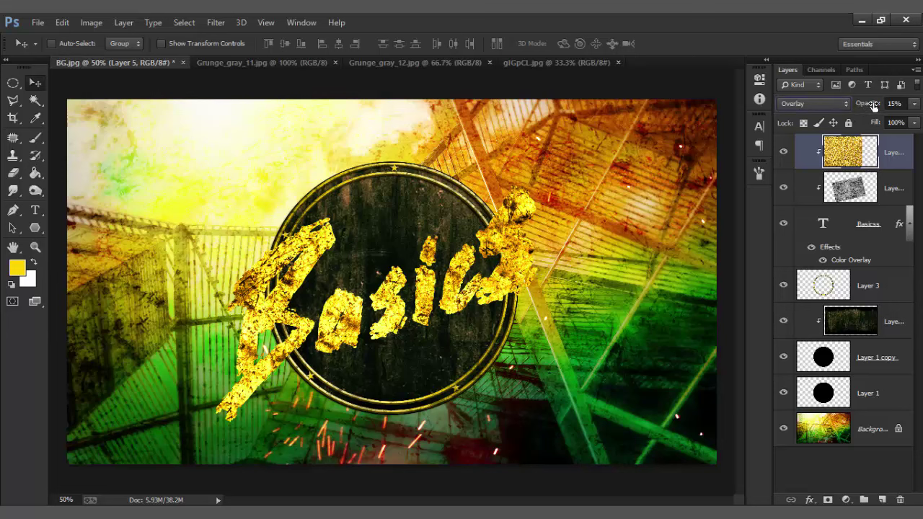
pyautogui.click(825, 106)
pyautogui.click(801, 117)
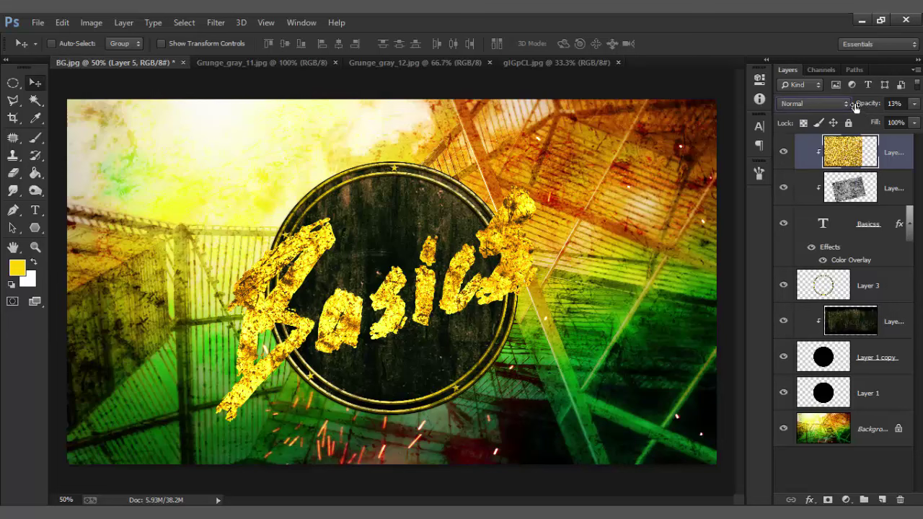
pyautogui.moveTo(854, 107); pyautogui.dragTo(905, 115)
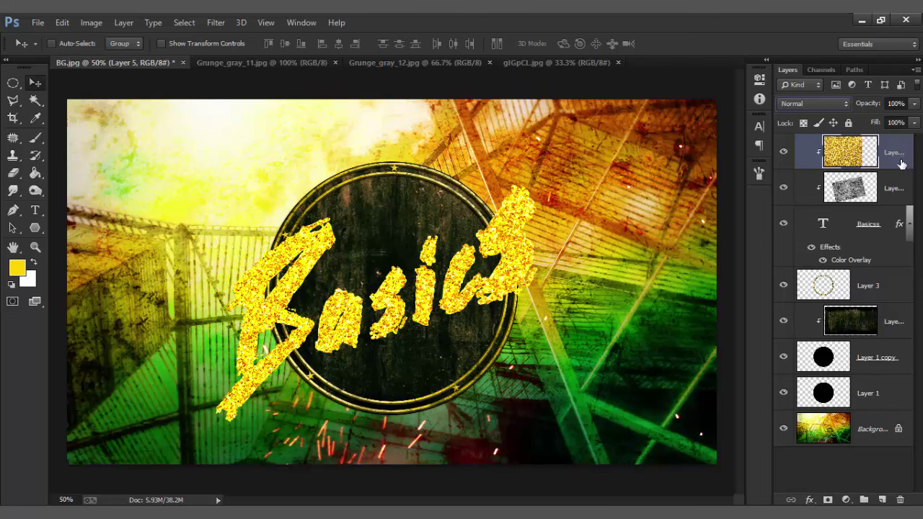
# Split the gold layer's Blend If Underlying Layer black slider to about 144/177
pyautogui.rightClick(902, 165)
pyautogui.click(664, 90)
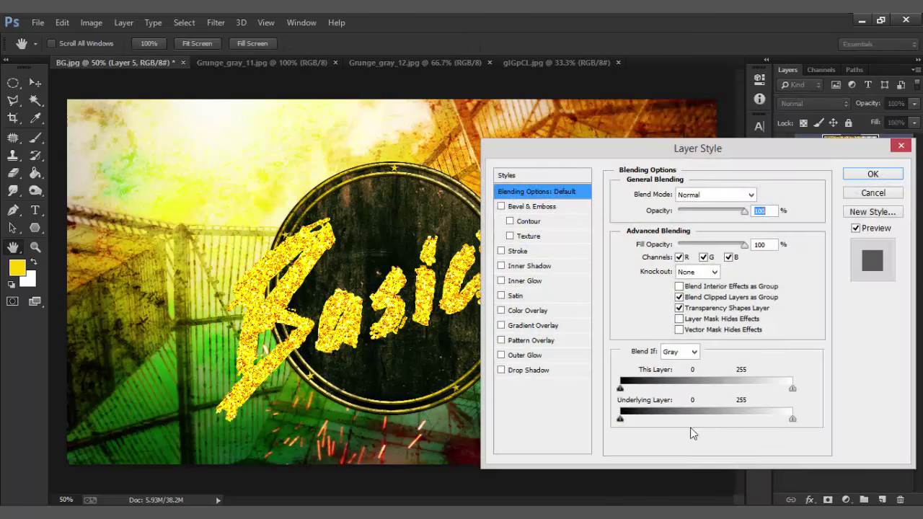
pyautogui.moveTo(620, 419)
pyautogui.mouseDown()
pyautogui.moveTo(707, 416)
pyautogui.moveTo(672, 411)
pyautogui.moveTo(737, 424)
pyautogui.mouseUp()
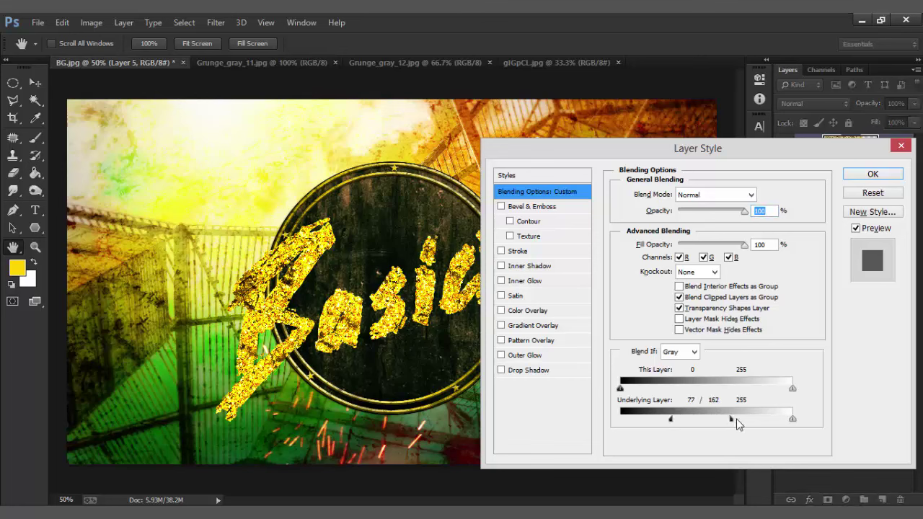
pyautogui.moveTo(676, 430)
pyautogui.mouseDown()
pyautogui.moveTo(715, 422)
pyautogui.moveTo(660, 418)
pyautogui.moveTo(725, 424)
pyautogui.moveTo(643, 417)
pyautogui.moveTo(721, 422)
pyautogui.mouseUp()
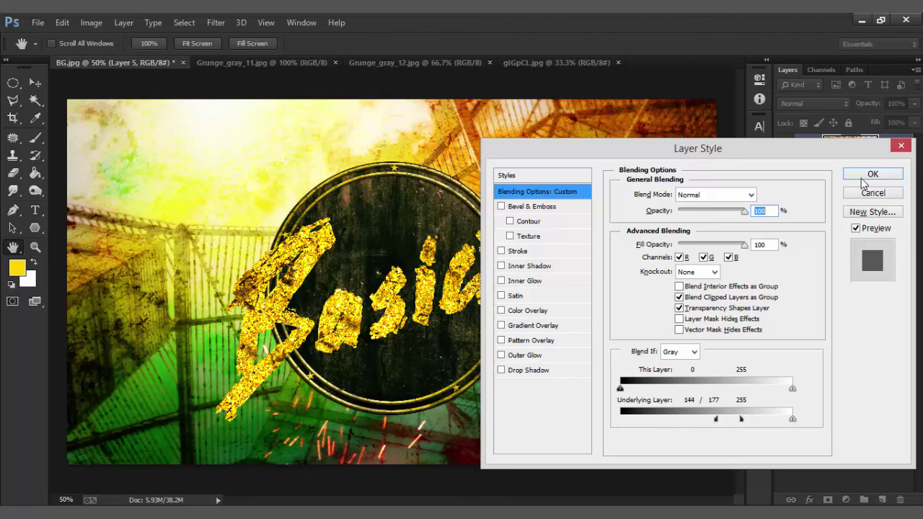
pyautogui.click(859, 176)
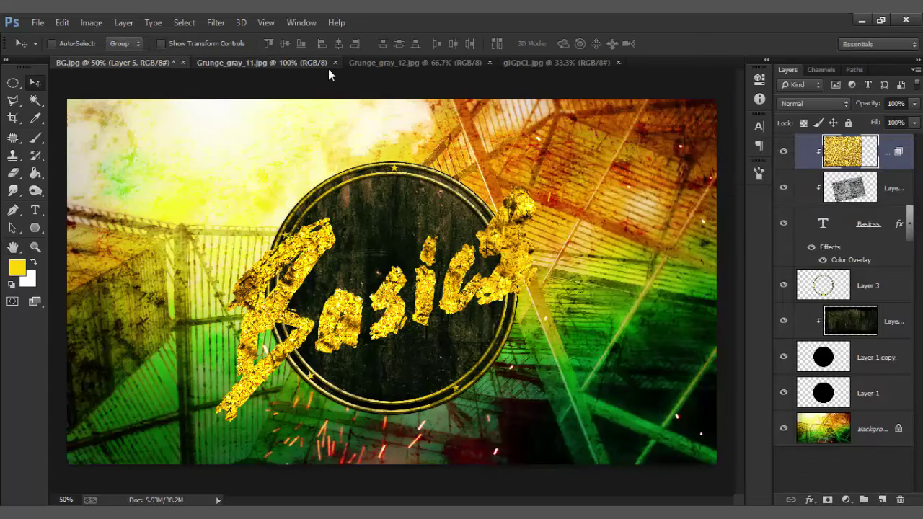
# Bring Grunge_gray_11 into the badge, enlarged to about 166% and tilted over the lettering
pyautogui.click(357, 65)
pyautogui.click(291, 65)
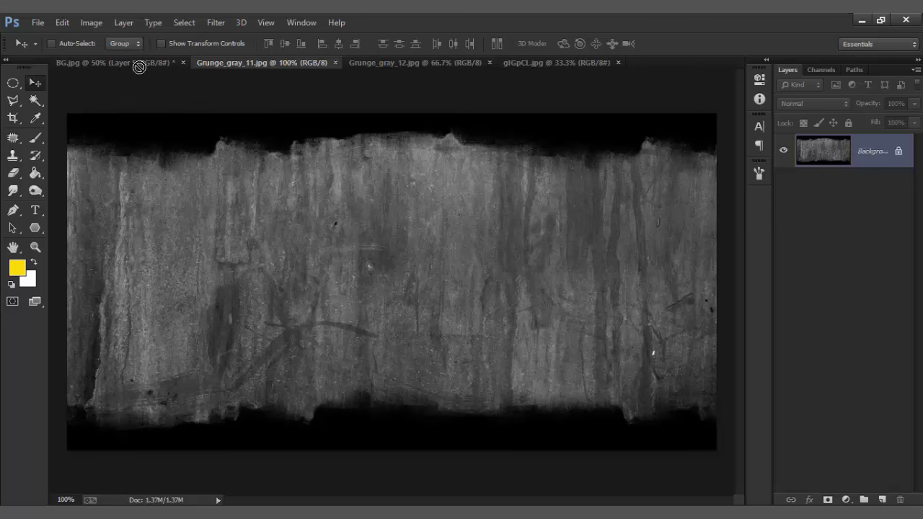
pyautogui.click(138, 63)
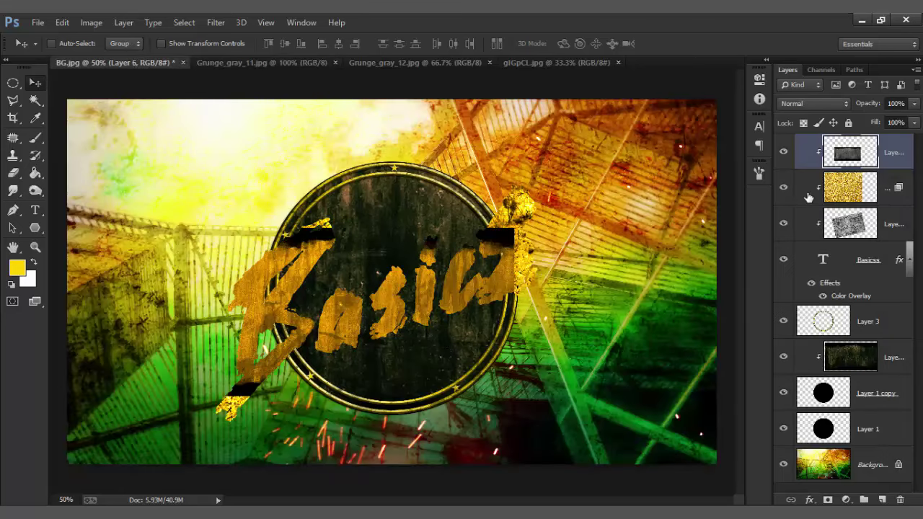
pyautogui.hotkey('ctrl', 't')
pyautogui.moveTo(515, 228)
pyautogui.mouseDown()
pyautogui.moveTo(642, 177)
pyautogui.moveTo(633, 173)
pyautogui.mouseUp()
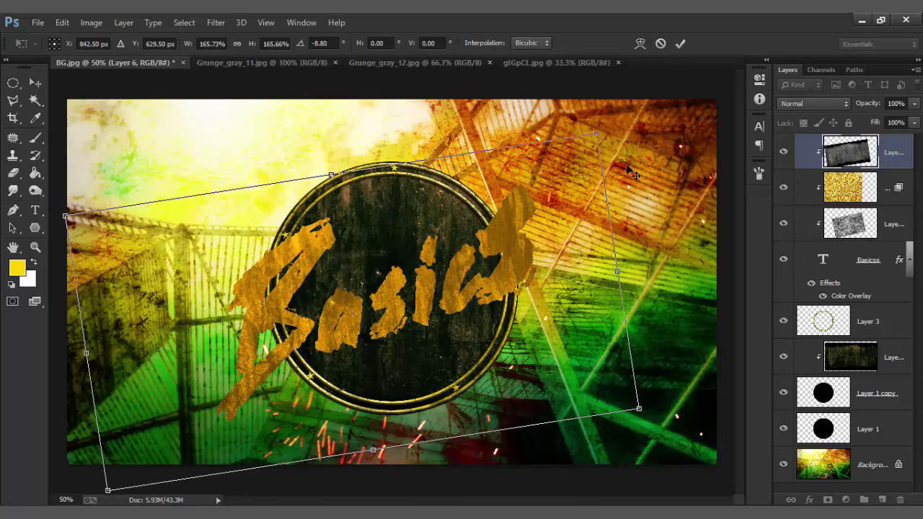
pyautogui.press('Return')
# Darken the texture with a downward Curves adjustment and add a layer mask to it
pyautogui.click(96, 23)
pyautogui.moveTo(111, 57)
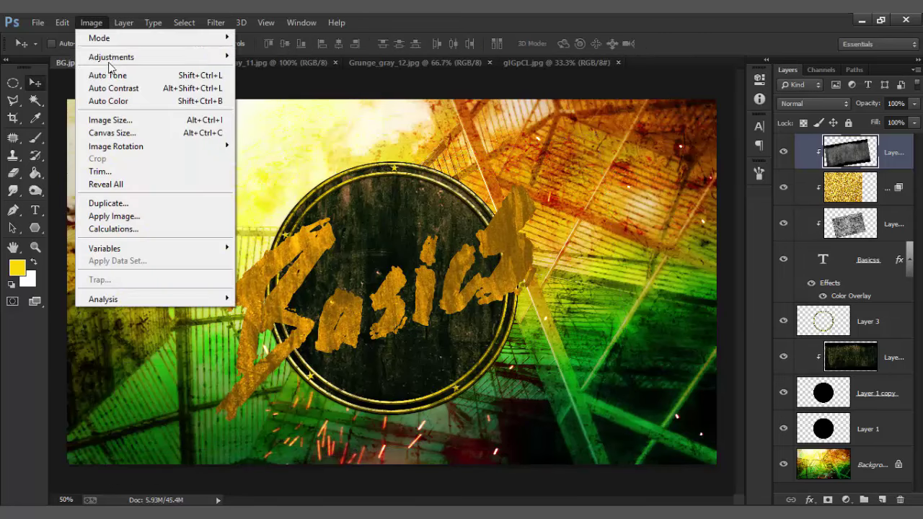
pyautogui.moveTo(741, 273); pyautogui.dragTo(752, 317)
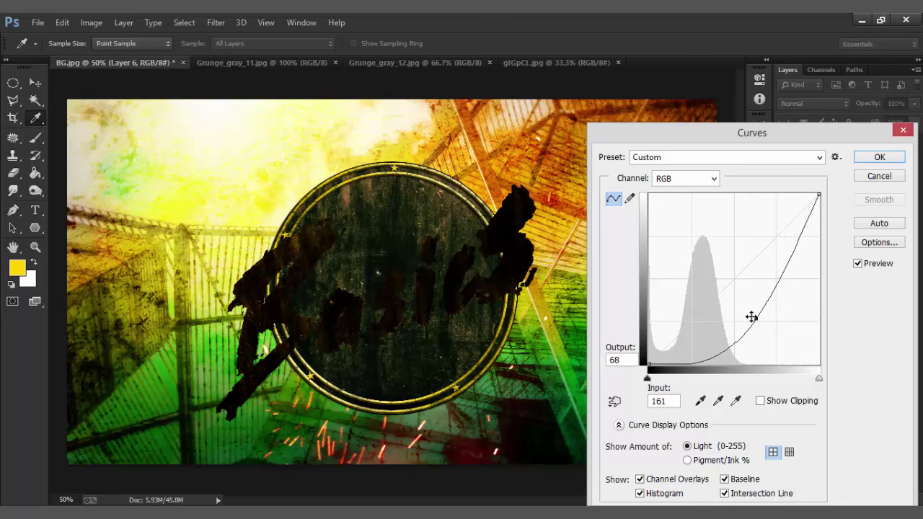
pyautogui.click(866, 158)
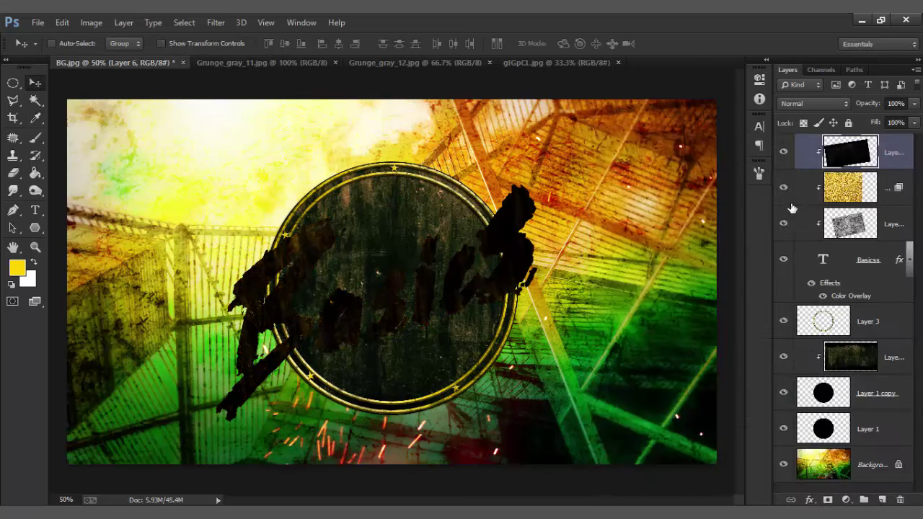
pyautogui.click(828, 500)
# Paint black on the mask with a large brush to hide the dark texture over the letters
pyautogui.click(35, 138)
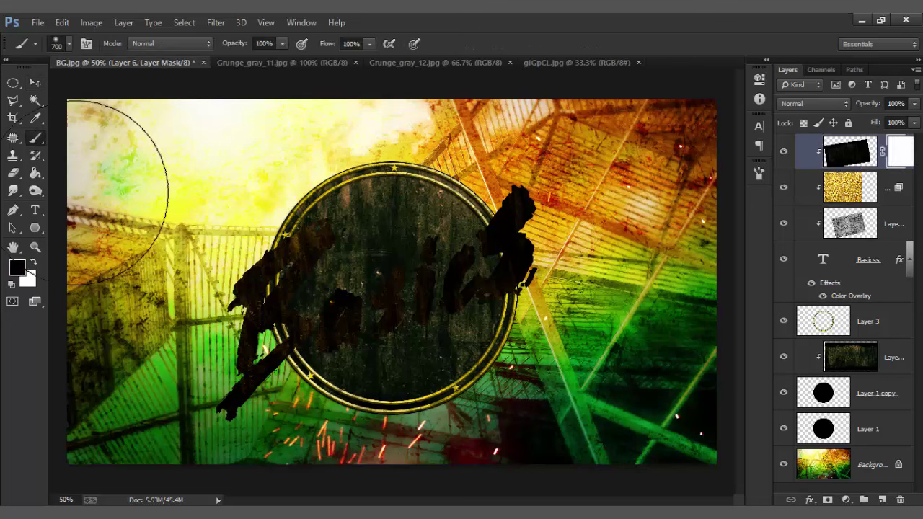
pyautogui.moveTo(279, 185); pyautogui.dragTo(538, 256)
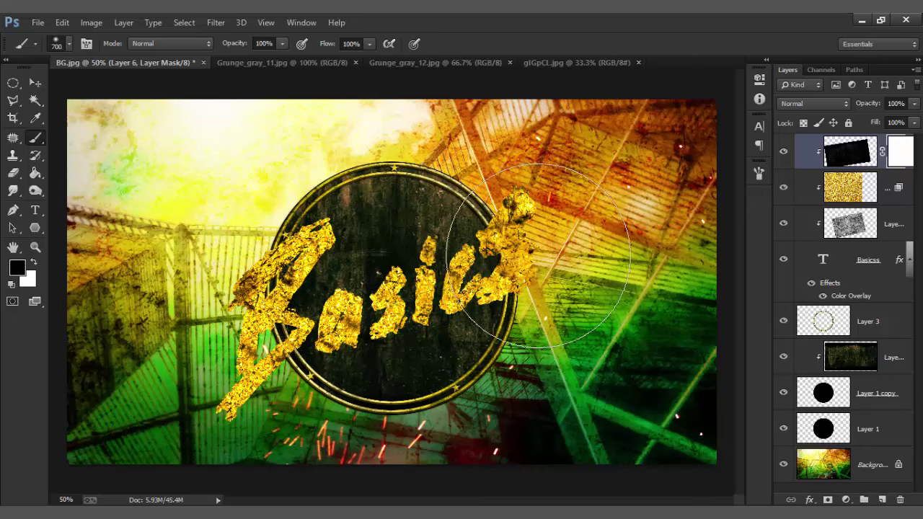
pyautogui.moveTo(538, 256); pyautogui.dragTo(556, 241)
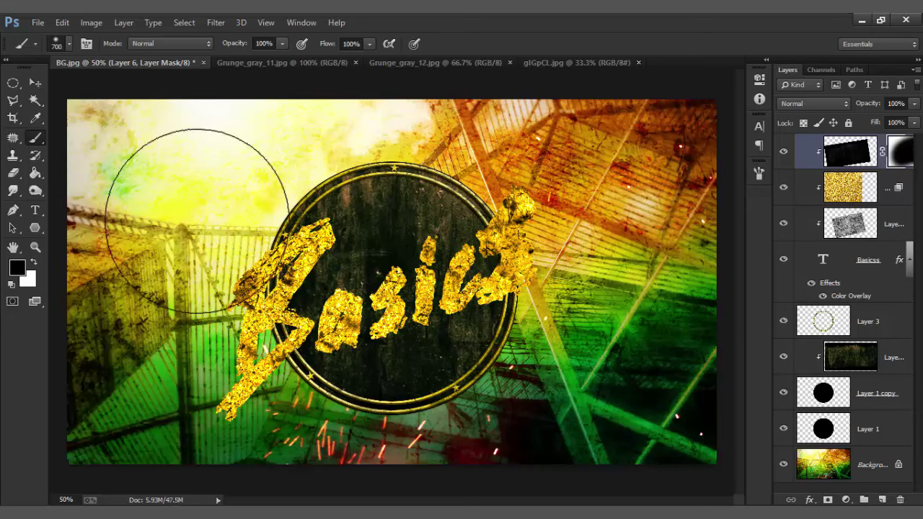
pyautogui.click(33, 262)
# Paint faint grime back onto the B in white at 32% opacity with brush sizes 40-80
pyautogui.press('[')
pyautogui.press('[')
pyautogui.press('[')
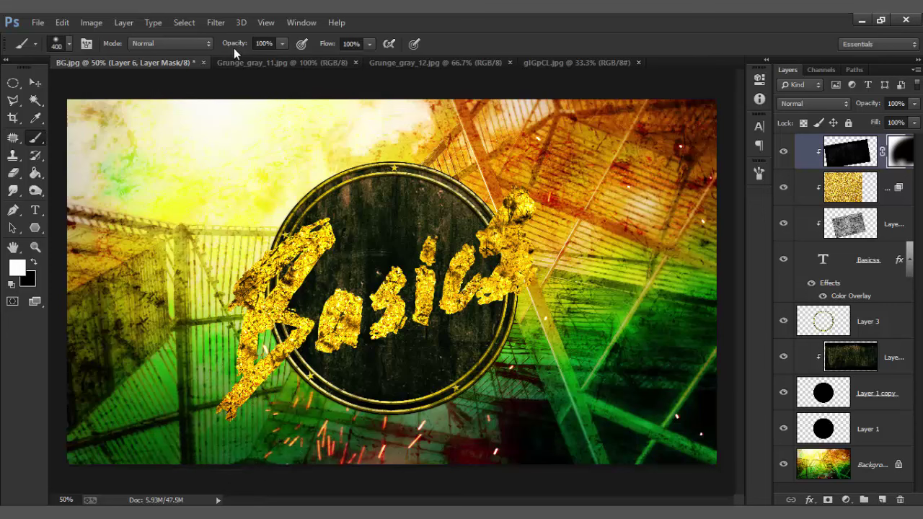
pyautogui.press('[')
pyautogui.press('[')
pyautogui.press('[')
pyautogui.press('3')
pyautogui.press('2')
pyautogui.moveTo(224, 406); pyautogui.dragTo(261, 376)
pyautogui.press('[')
pyautogui.press('[')
pyautogui.press('[')
pyautogui.moveTo(258, 332); pyautogui.dragTo(270, 312)
pyautogui.press('[')
pyautogui.press('[')
pyautogui.press('[')
pyautogui.press(']')
pyautogui.press(']')
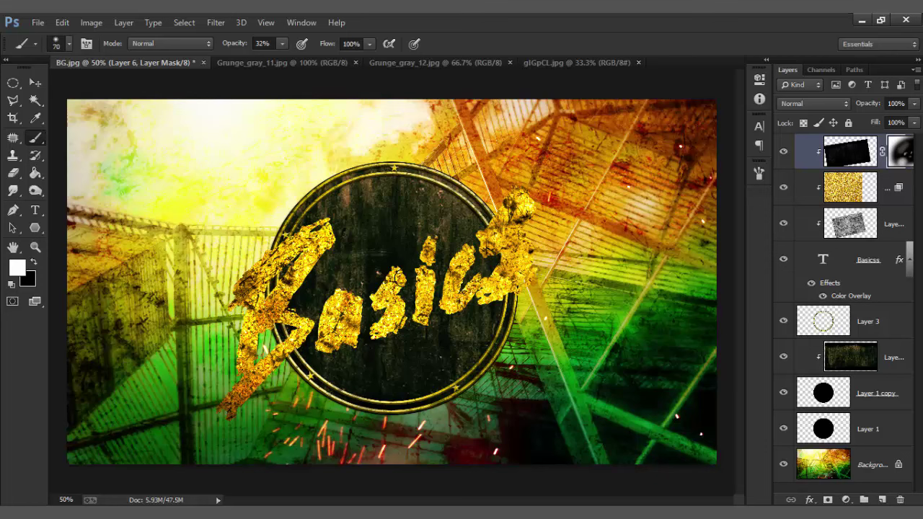
pyautogui.press(']')
pyautogui.press(']')
pyautogui.press(']')
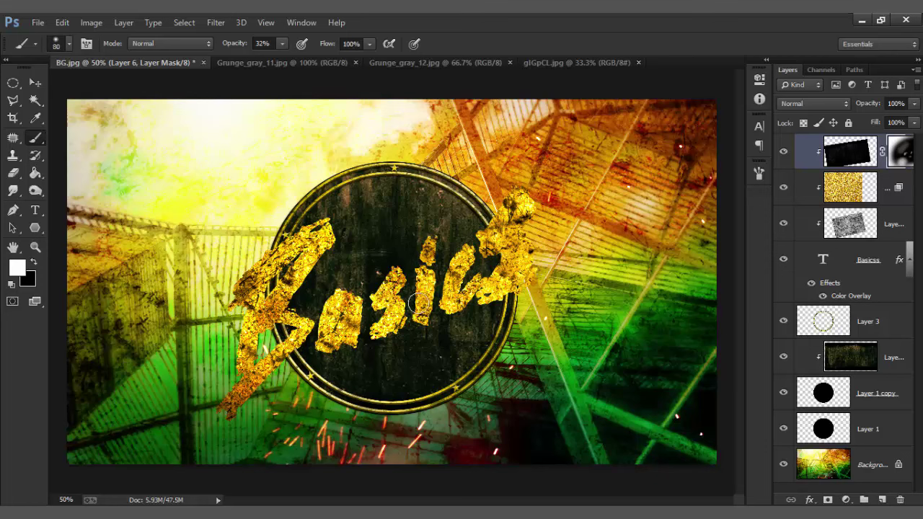
pyautogui.press('[')
pyautogui.press('[')
pyautogui.press('[')
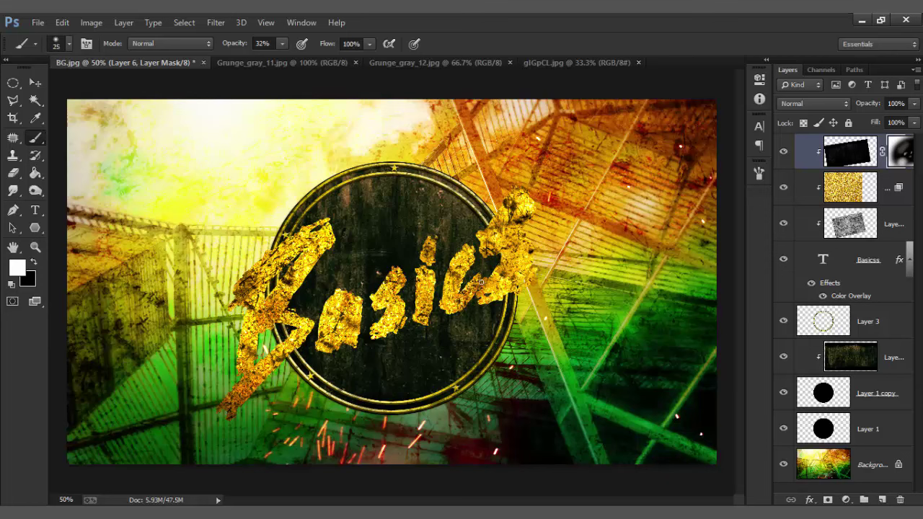
pyautogui.press(']')
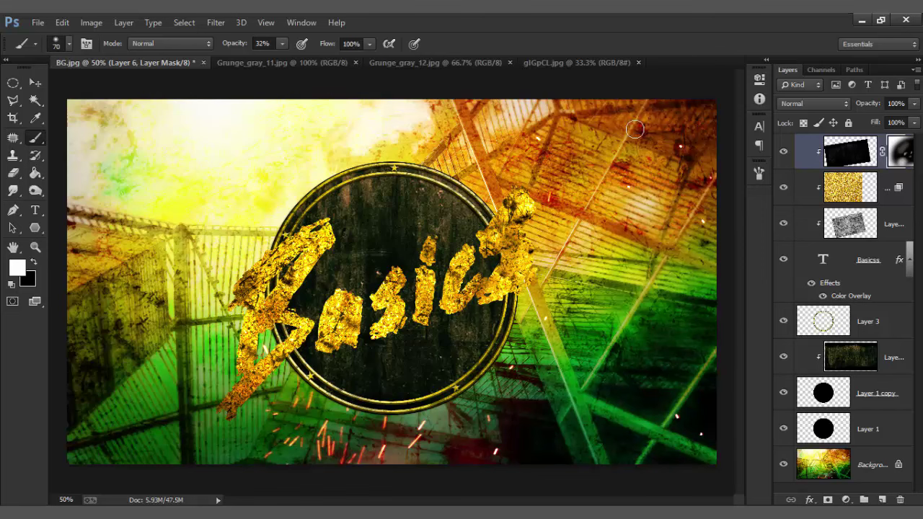
pyautogui.click(886, 266)
# Add a Bevel & Emboss to the Basics text with a warm yellow highlight sampled from the image
pyautogui.doubleClick(865, 297)
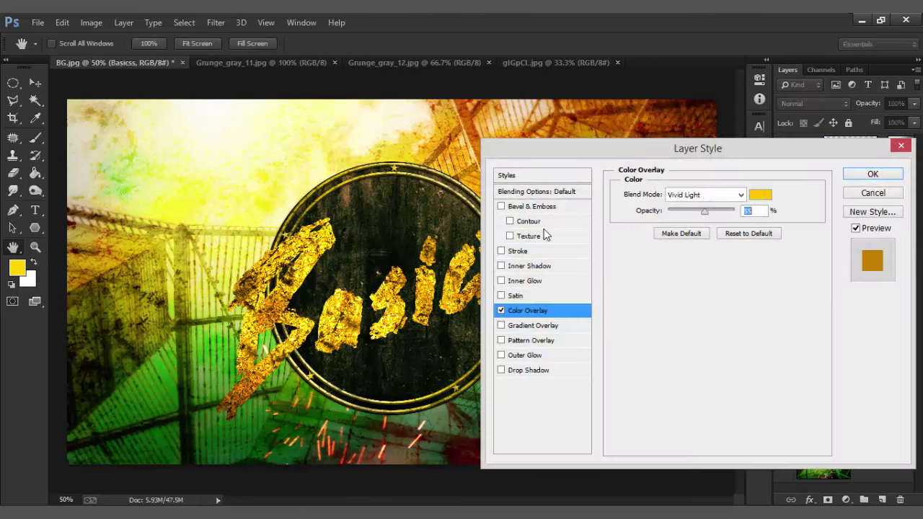
pyautogui.click(542, 208)
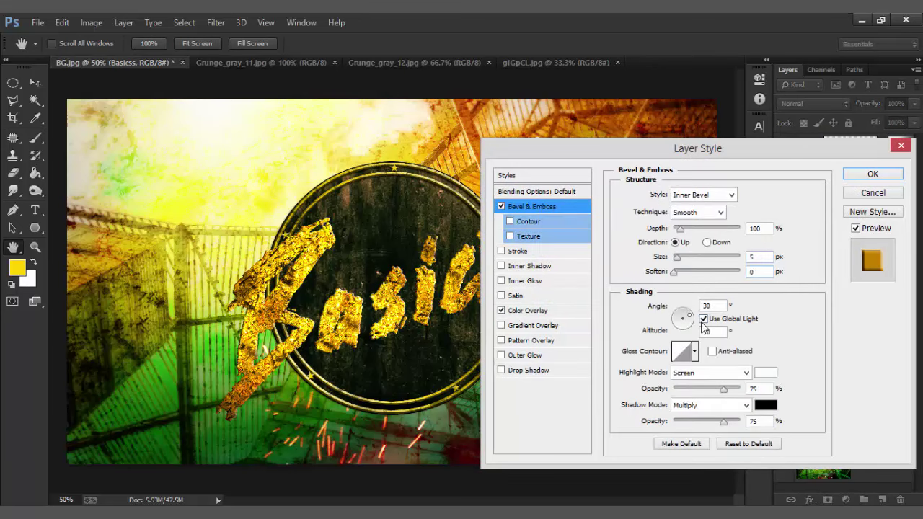
pyautogui.click(765, 373)
pyautogui.moveTo(289, 211); pyautogui.dragTo(682, 227)
pyautogui.moveTo(405, 143); pyautogui.dragTo(414, 159)
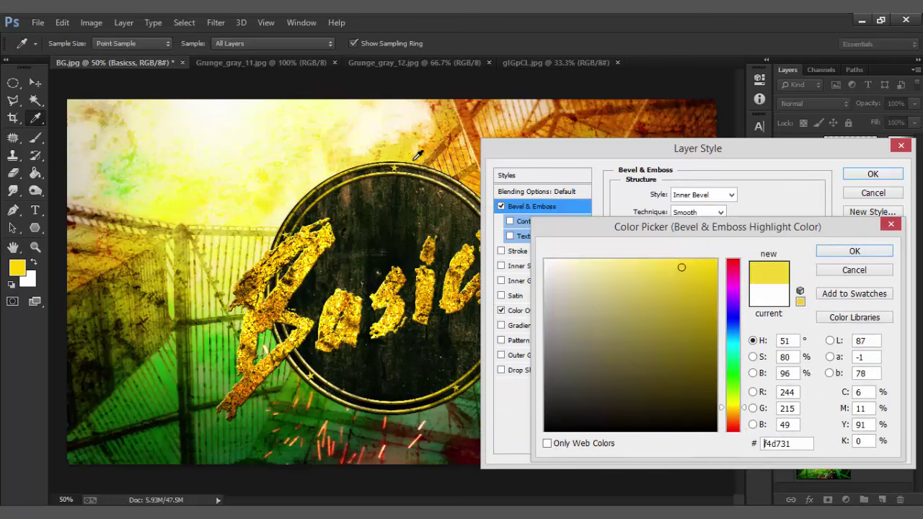
pyautogui.click(863, 253)
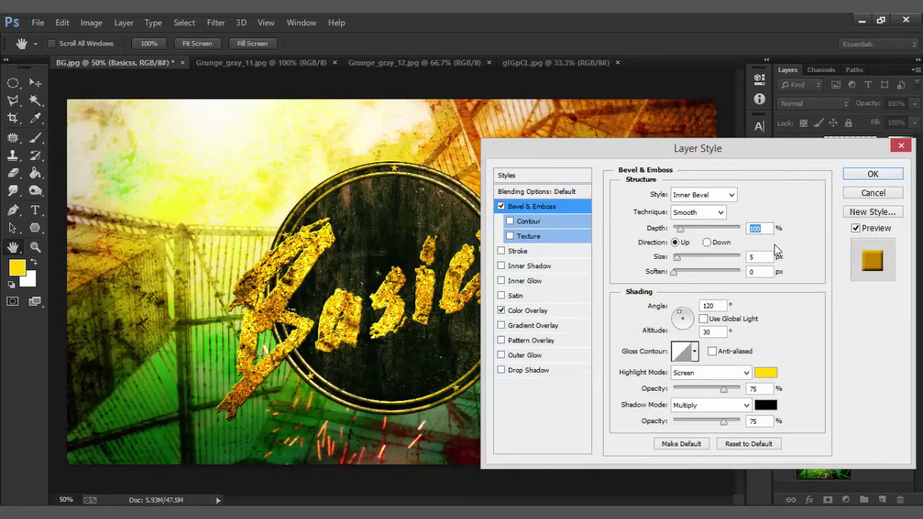
pyautogui.moveTo(681, 231); pyautogui.dragTo(723, 231)
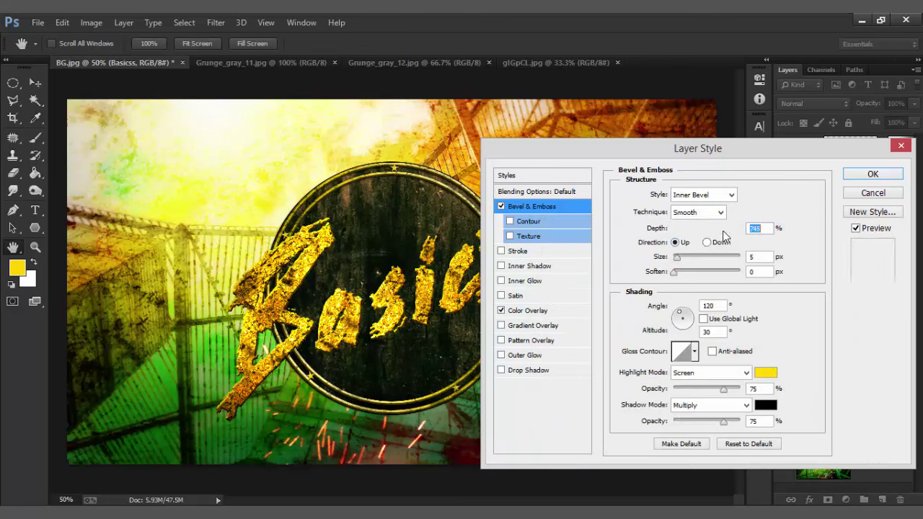
# Give the bevel an orange shadow, size 8, 1000% depth and 100% highlight opacity
pyautogui.click(765, 407)
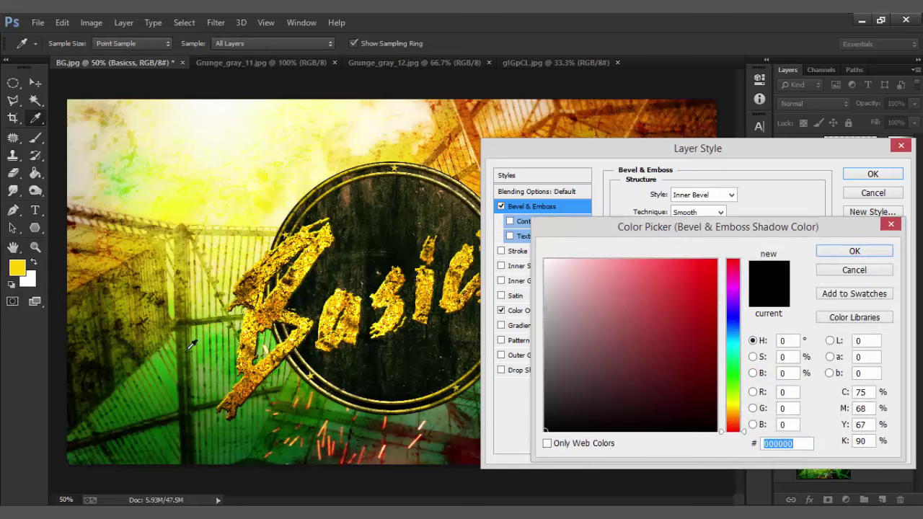
pyautogui.click(175, 358)
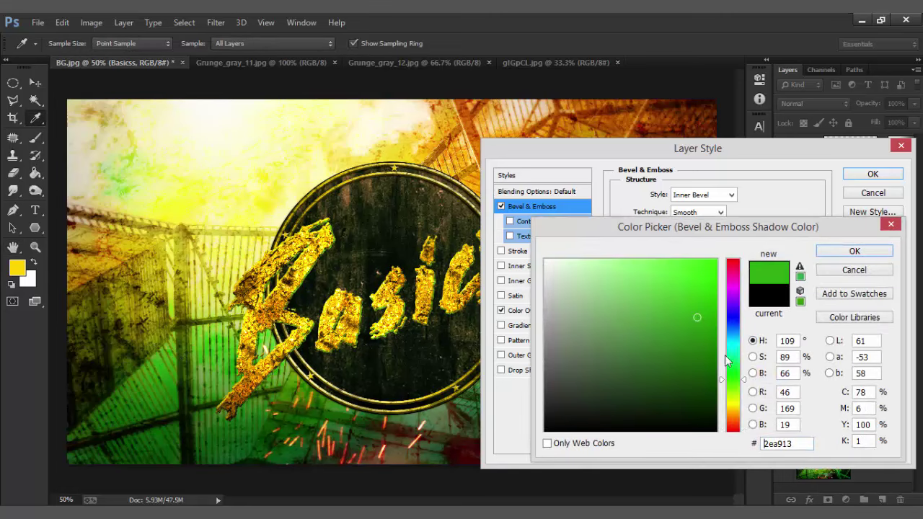
pyautogui.click(733, 413)
pyautogui.moveTo(705, 305); pyautogui.dragTo(758, 253)
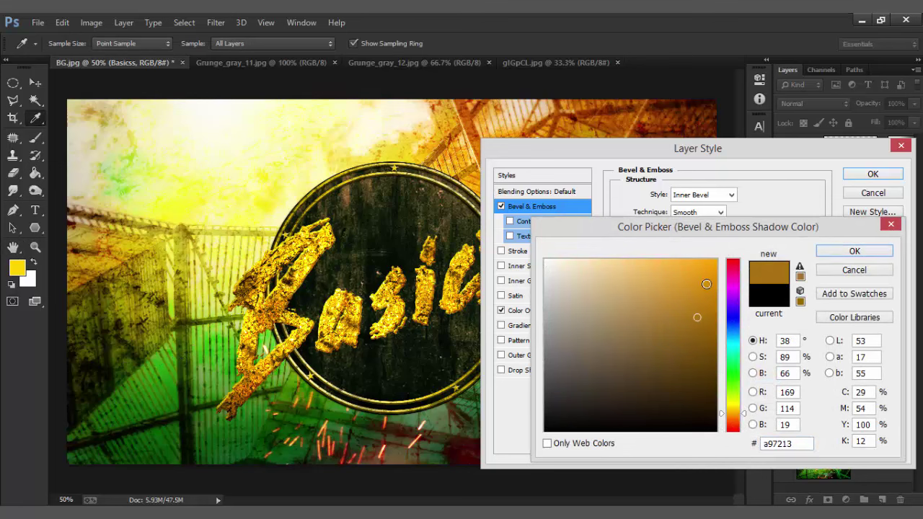
pyautogui.click(841, 252)
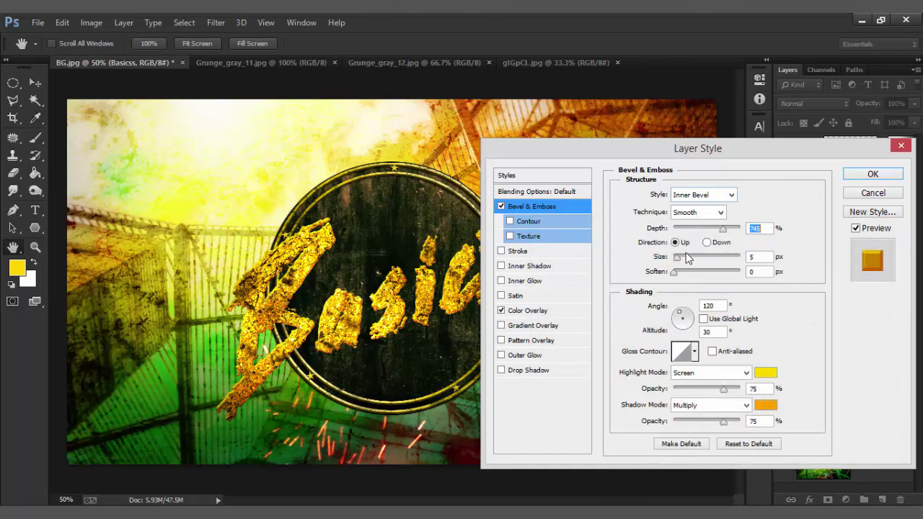
pyautogui.moveTo(675, 259); pyautogui.dragTo(678, 259)
pyautogui.moveTo(722, 230); pyautogui.dragTo(740, 229)
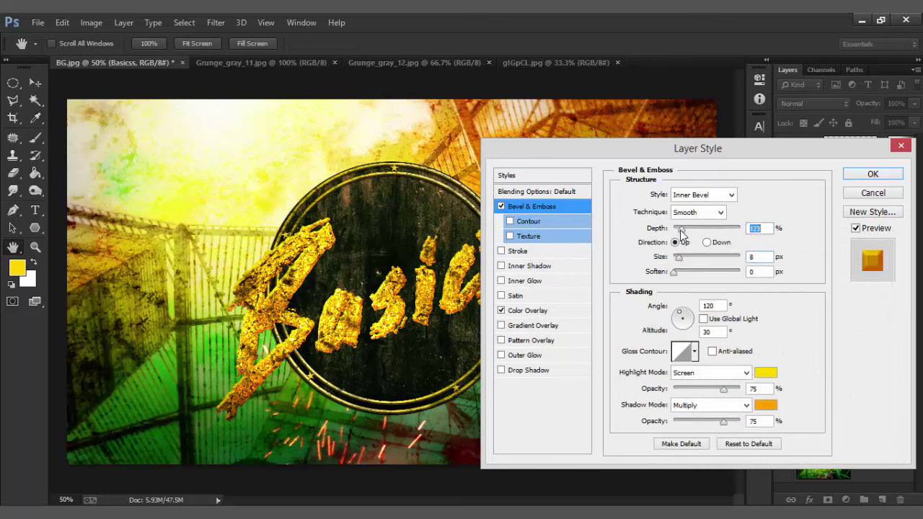
pyautogui.moveTo(724, 389); pyautogui.dragTo(741, 389)
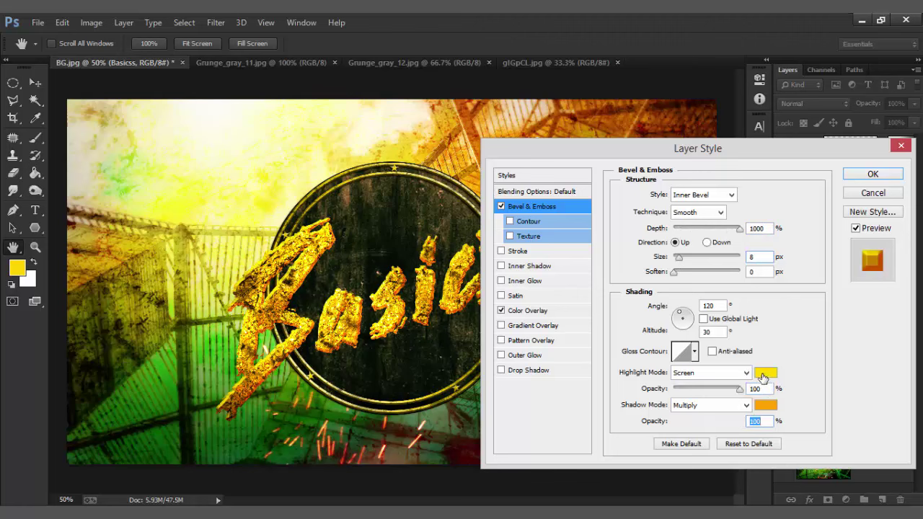
# Lighten the bevel highlight colour to a pale yellow
pyautogui.click(766, 372)
pyautogui.click(661, 260)
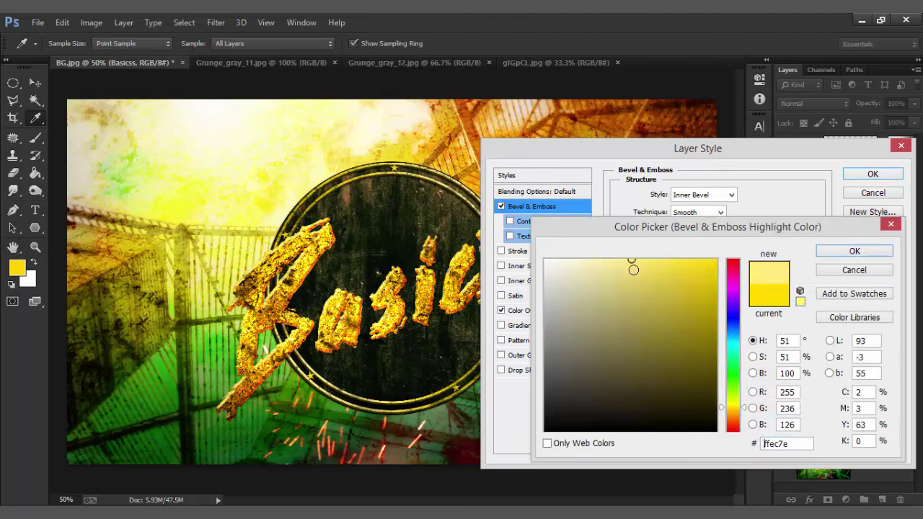
pyautogui.click(611, 260)
pyautogui.click(848, 252)
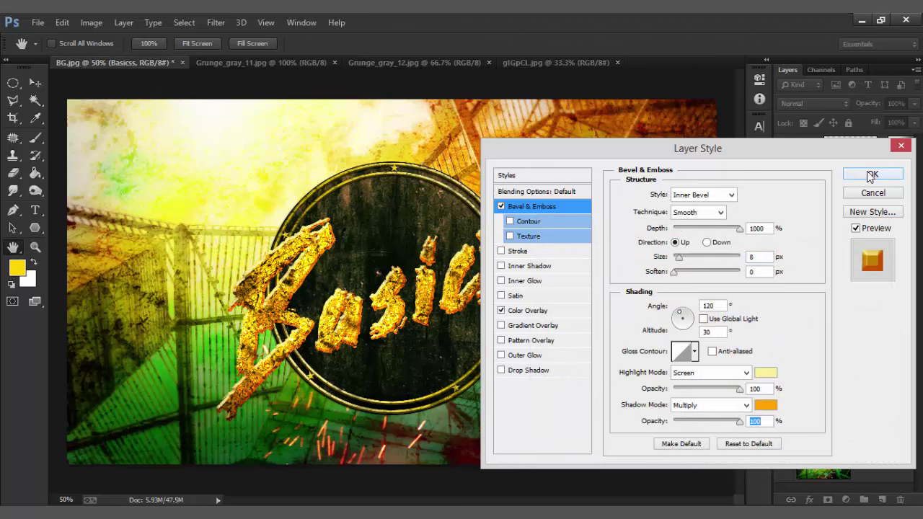
# Add a Drop Shadow at a 120° angle with distance about 19 and apply the effects
pyautogui.click(546, 370)
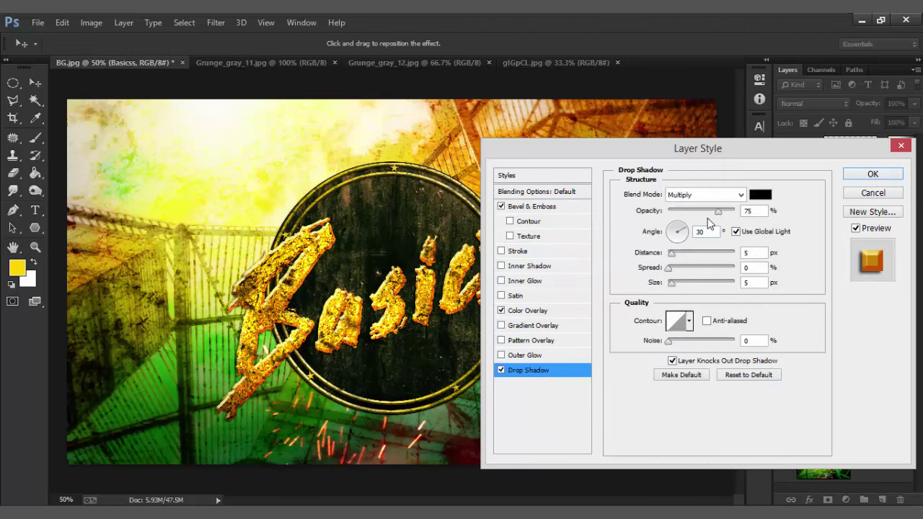
pyautogui.click(735, 231)
pyautogui.moveTo(683, 253)
pyautogui.mouseDown()
pyautogui.moveTo(681, 284)
pyautogui.moveTo(684, 272)
pyautogui.mouseUp()
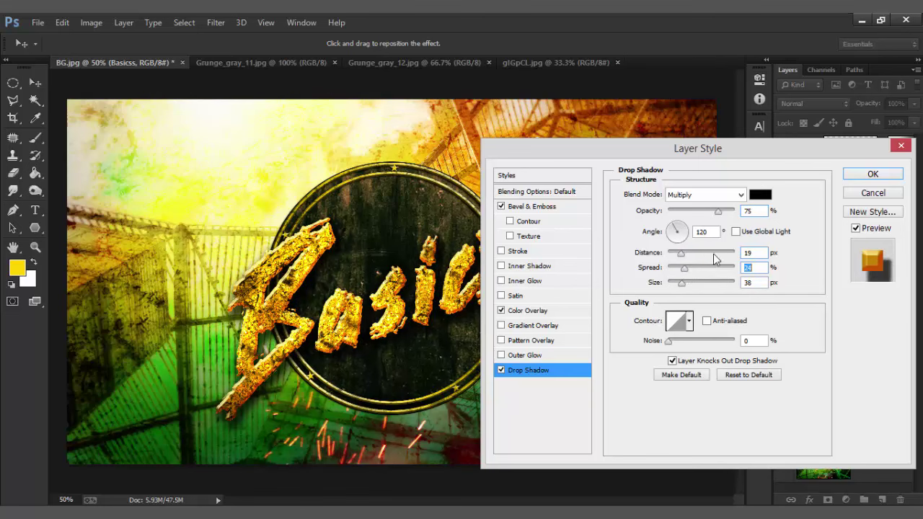
pyautogui.click(872, 177)
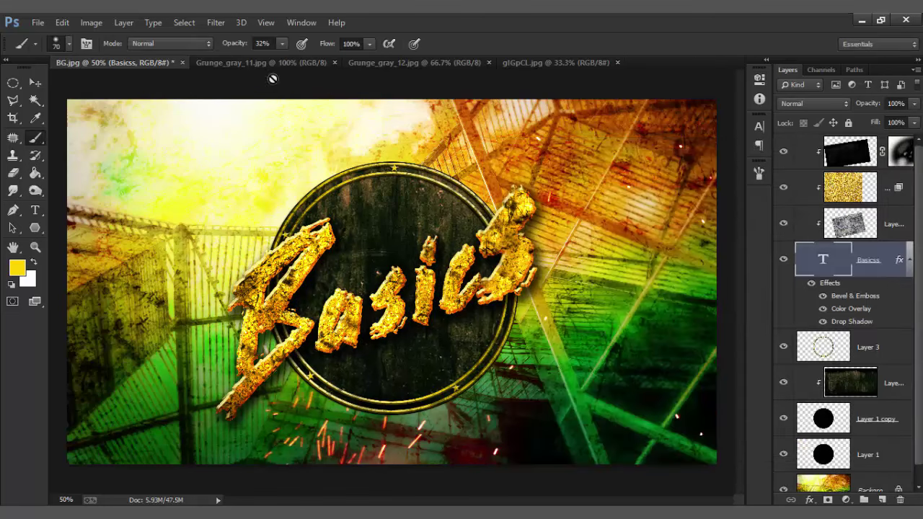
# Nudge the Basics text slightly up and soften the bevel edges to about 7
pyautogui.click(35, 83)
pyautogui.moveTo(482, 246)
pyautogui.mouseDown()
pyautogui.moveTo(478, 226)
pyautogui.moveTo(482, 245)
pyautogui.mouseUp()
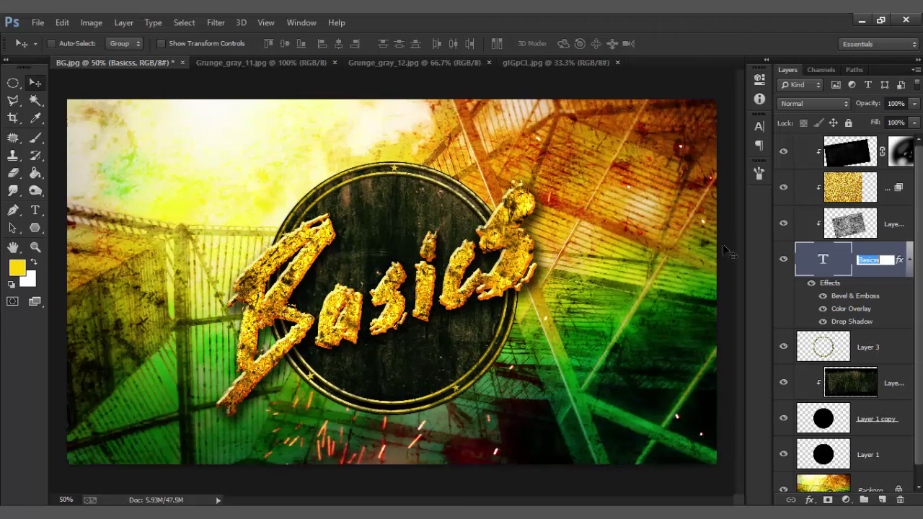
pyautogui.press('Return')
pyautogui.doubleClick(895, 268)
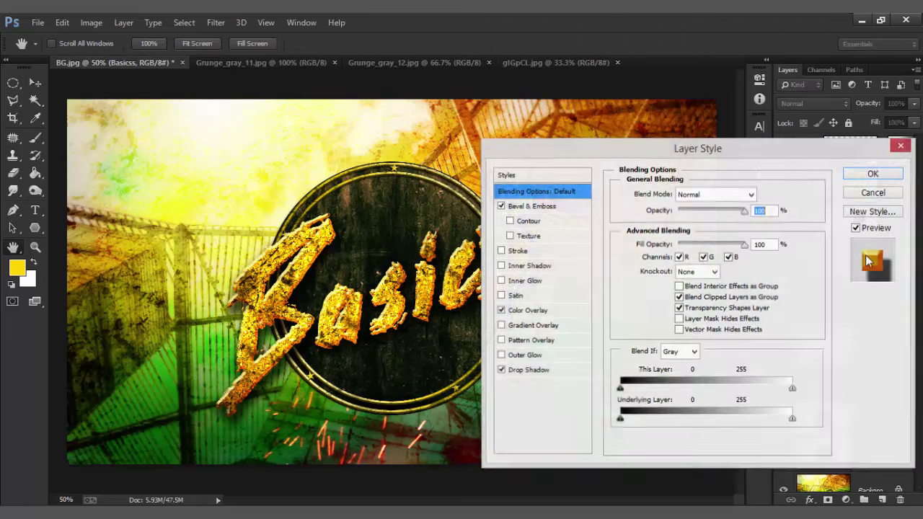
pyautogui.click(527, 206)
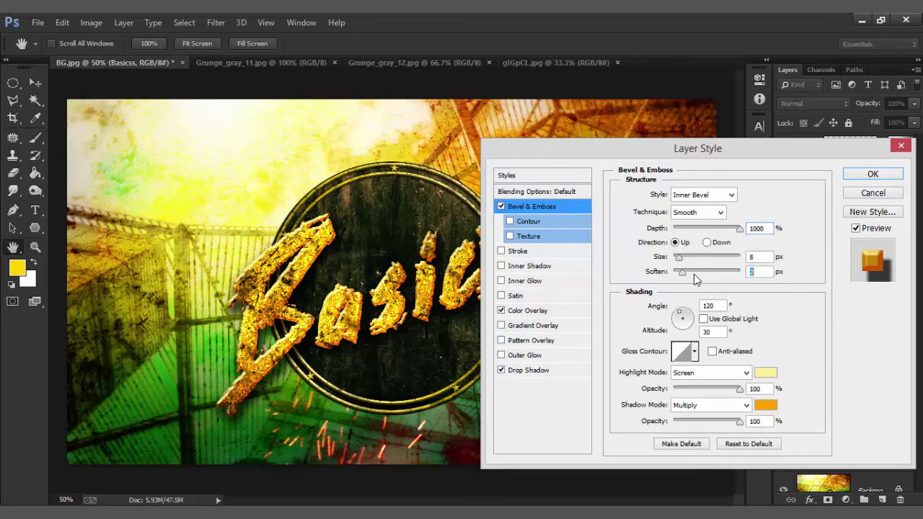
pyautogui.moveTo(694, 274); pyautogui.dragTo(704, 277)
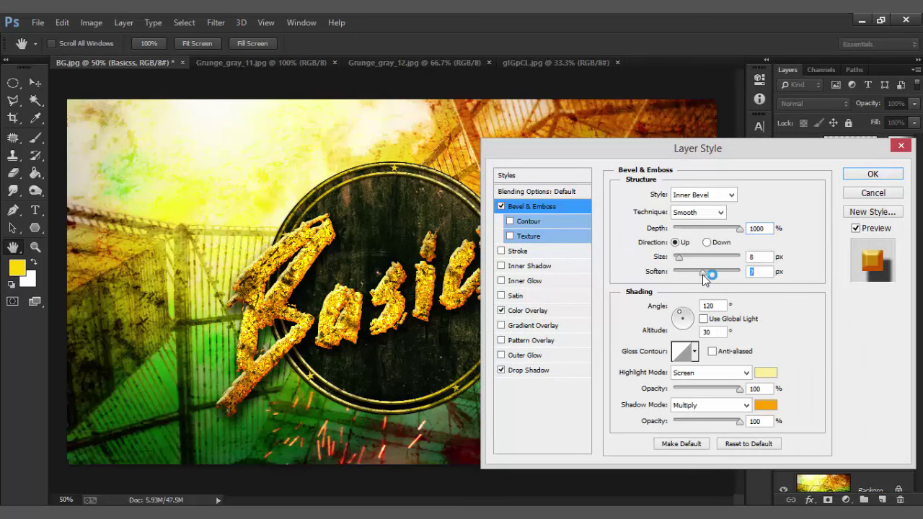
pyautogui.click(881, 175)
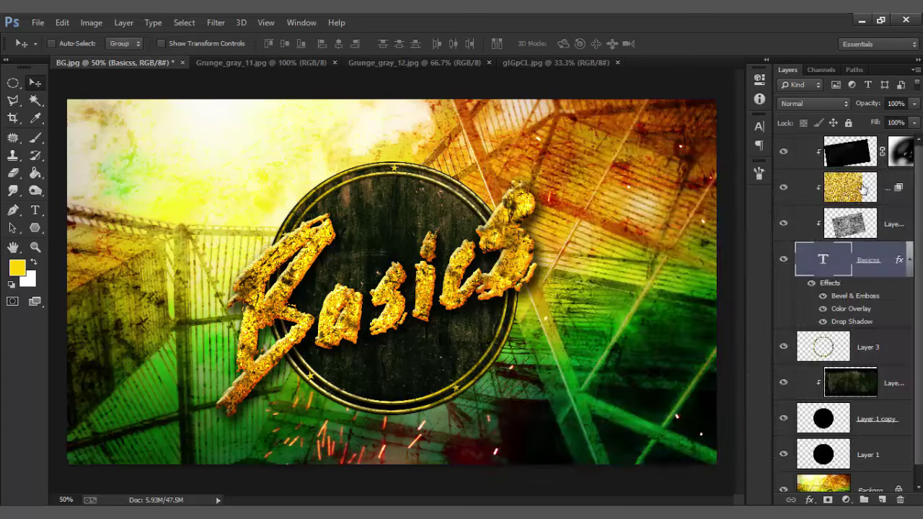
# Rasterize the Basics text, then choose a smaller brush tip and test it with undone strokes
pyautogui.rightClick(874, 269)
pyautogui.click(599, 214)
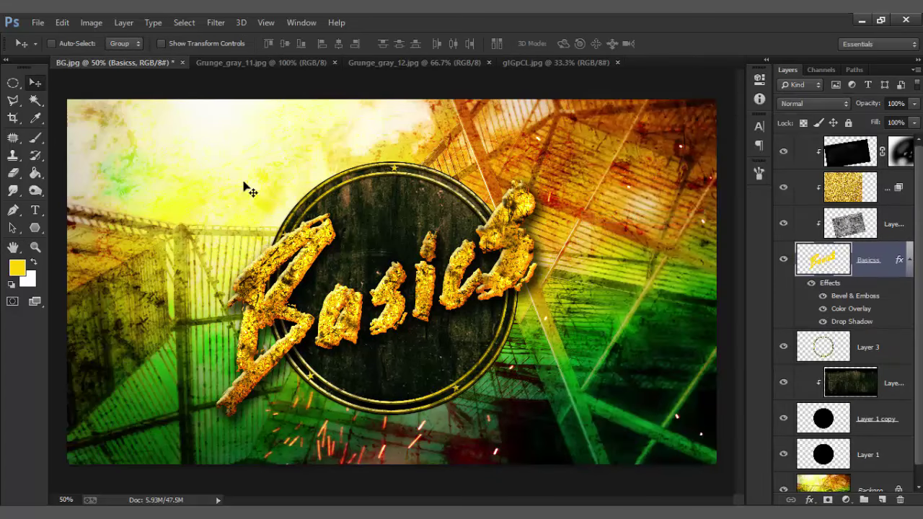
pyautogui.click(35, 137)
pyautogui.click(68, 44)
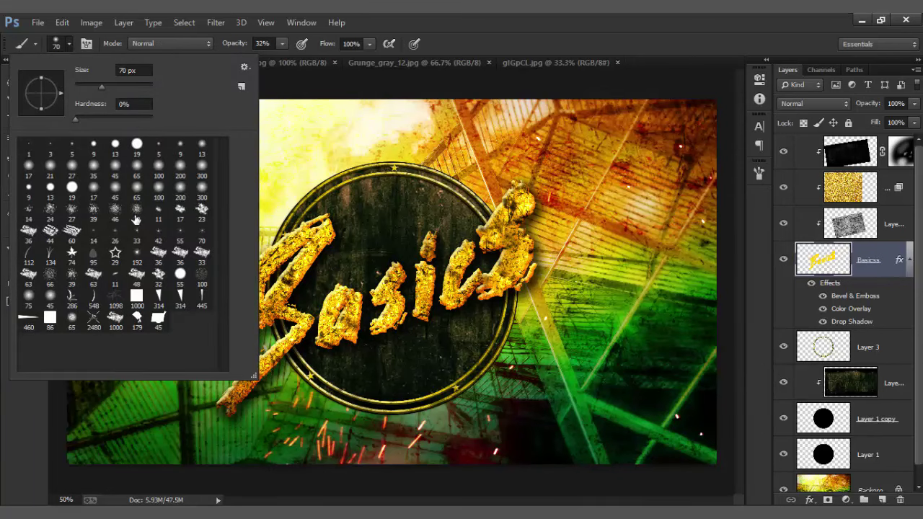
pyautogui.click(404, 214)
pyautogui.moveTo(375, 223); pyautogui.dragTo(469, 176)
pyautogui.hotkey('ctrl', 'z')
pyautogui.moveTo(232, 43); pyautogui.dragTo(274, 44)
pyautogui.moveTo(342, 217); pyautogui.dragTo(498, 174)
pyautogui.hotkey('ctrl', 'z')
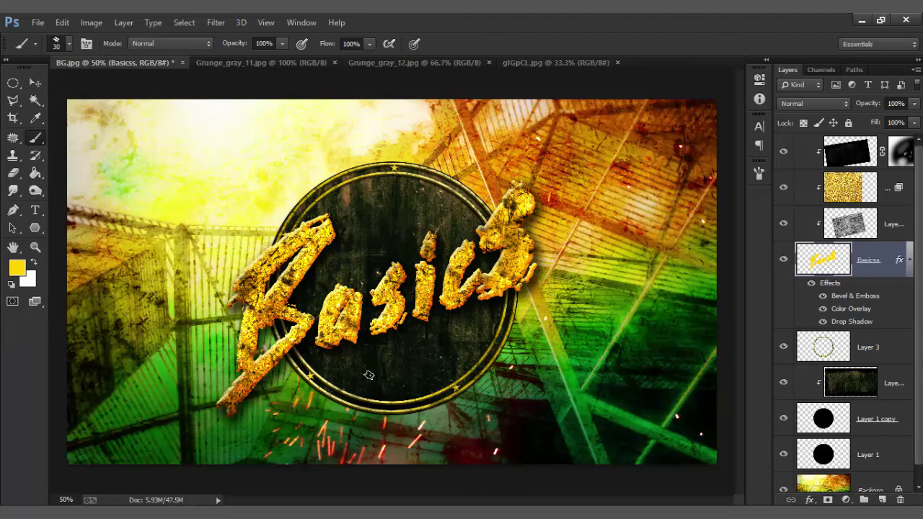
# Enable Shape Dynamics: Size Jitter 100% on Pen Pressure, plus full Angle and Roundness Jitter
pyautogui.click(760, 174)
pyautogui.click(537, 174)
pyautogui.click(673, 171)
pyautogui.moveTo(598, 156); pyautogui.dragTo(739, 155)
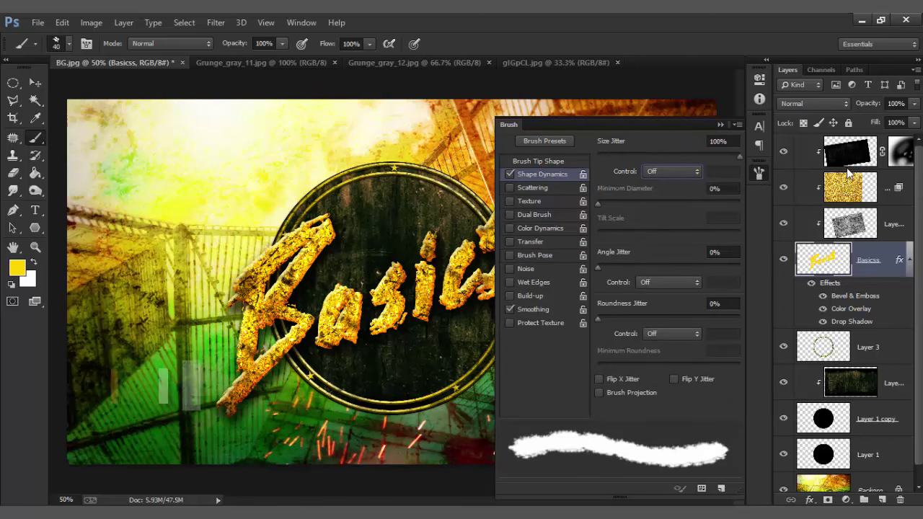
pyautogui.moveTo(604, 266); pyautogui.dragTo(739, 266)
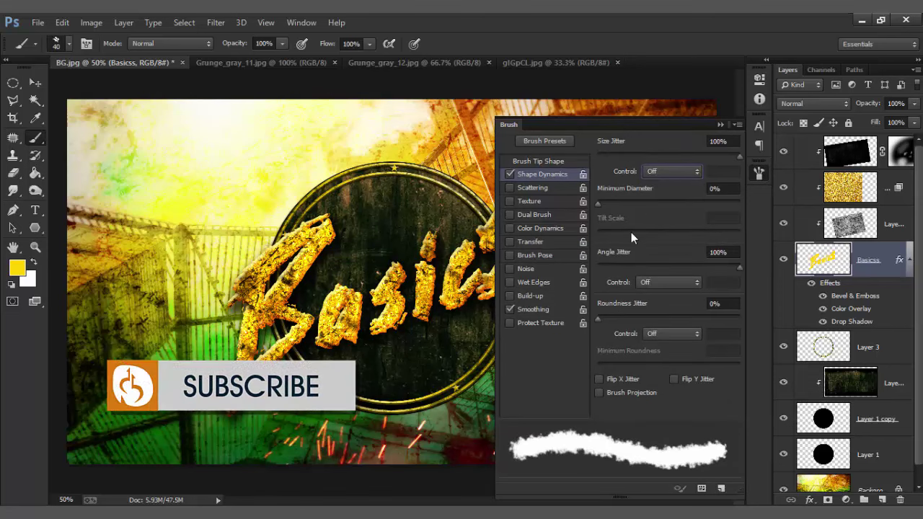
pyautogui.click(673, 171)
pyautogui.click(659, 192)
pyautogui.moveTo(606, 319); pyautogui.dragTo(758, 315)
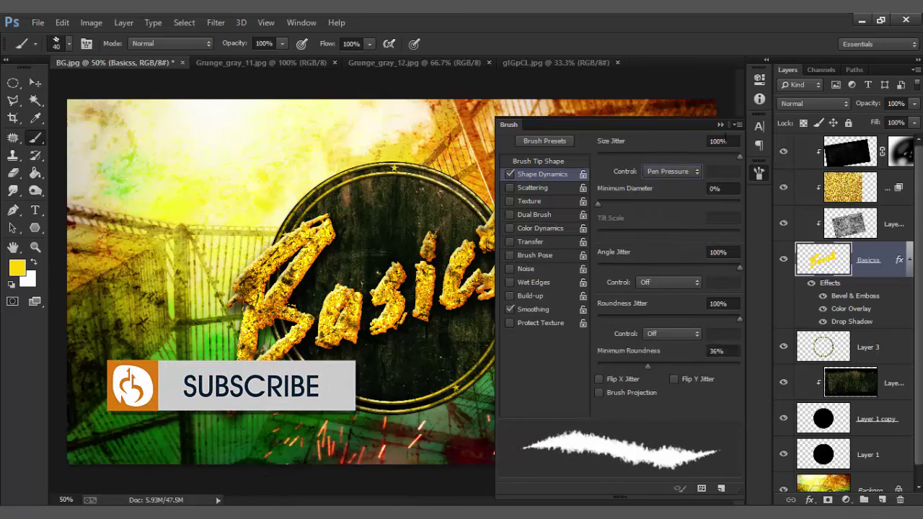
# Paint a shorter gold swoosh under Basics with a smaller brush, curling its left end
pyautogui.click(720, 126)
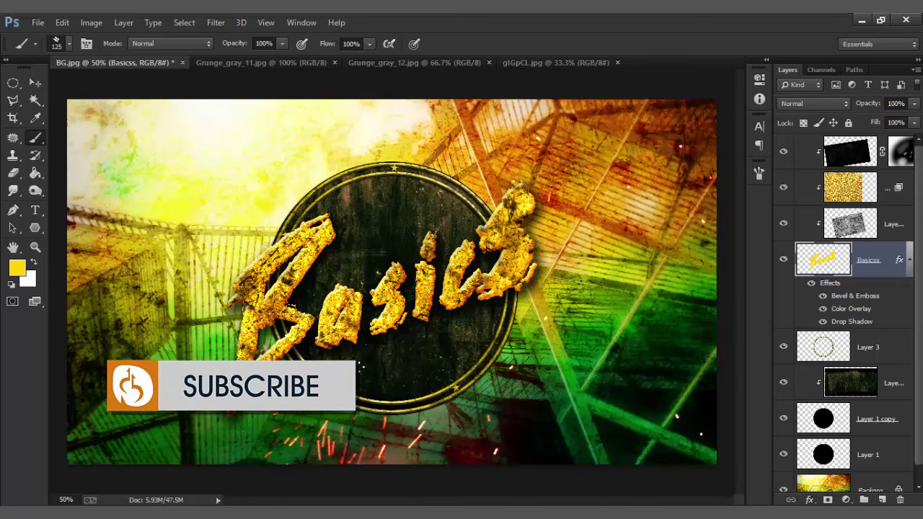
pyautogui.moveTo(355, 374); pyautogui.dragTo(570, 325)
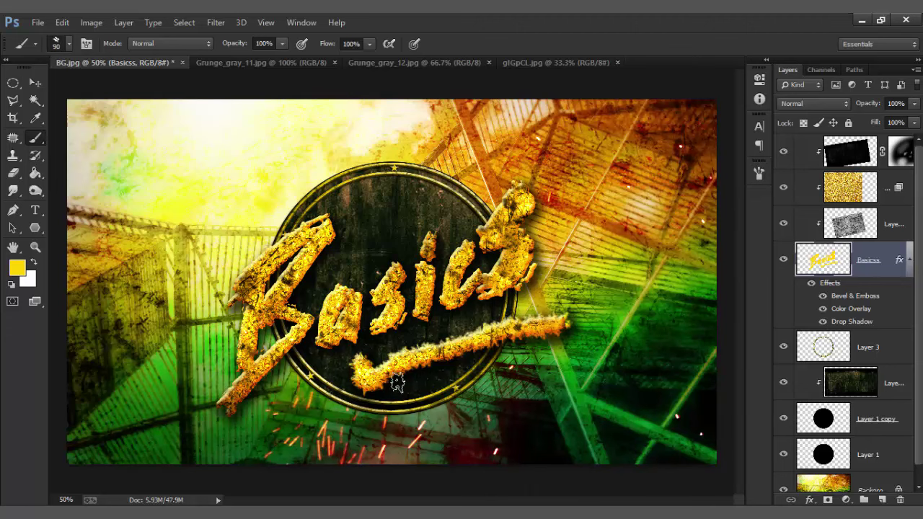
pyautogui.hotkey('ctrl', 'z')
pyautogui.press('[')
pyautogui.press('[')
pyautogui.press('[')
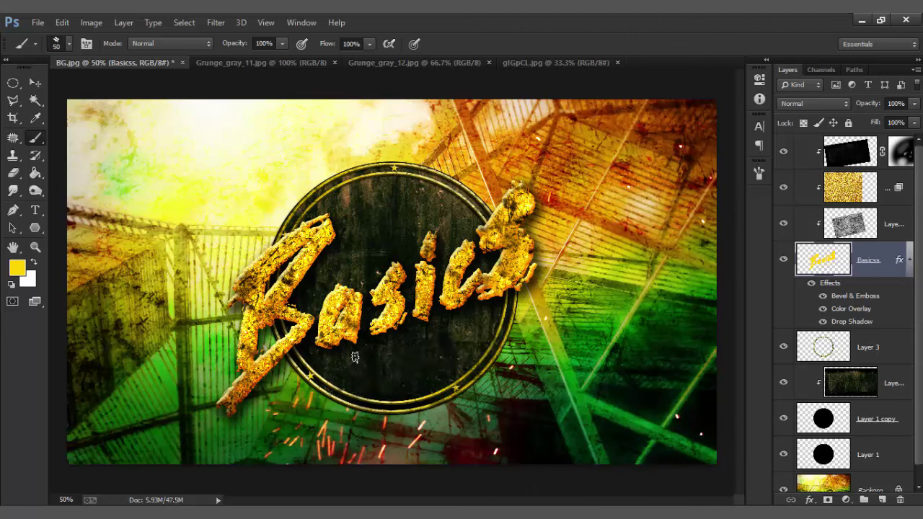
pyautogui.moveTo(351, 359); pyautogui.dragTo(459, 326)
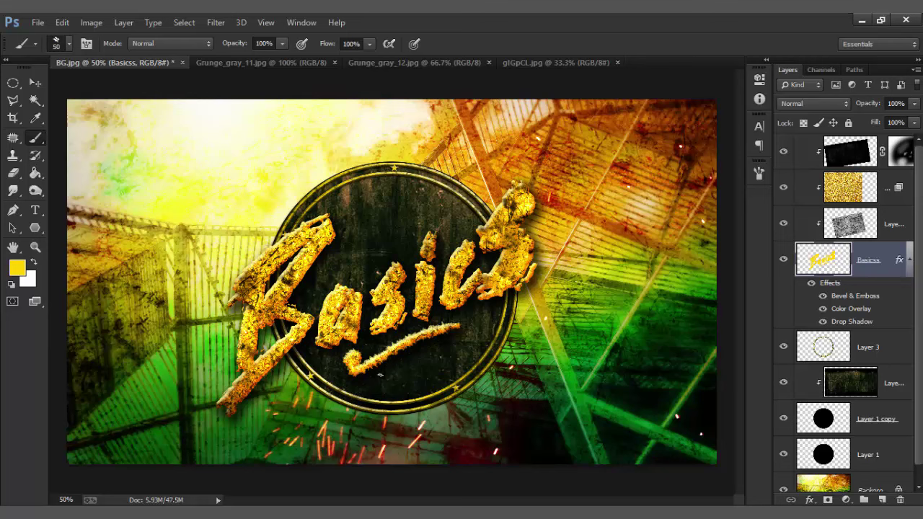
pyautogui.moveTo(353, 358)
pyautogui.mouseDown()
pyautogui.moveTo(360, 375)
pyautogui.moveTo(418, 343)
pyautogui.mouseUp()
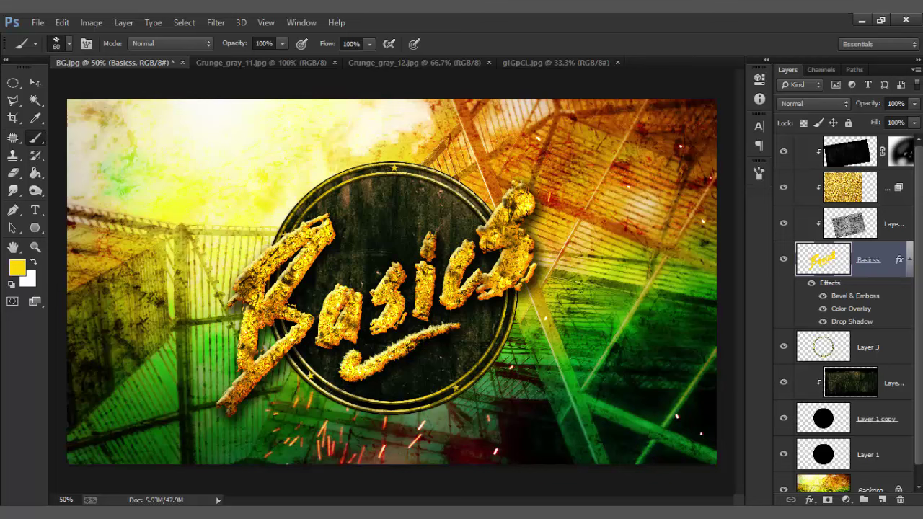
# Thicken the swoosh with extra textured golden strokes and shrink the brush
pyautogui.moveTo(339, 372)
pyautogui.mouseDown()
pyautogui.moveTo(432, 330)
pyautogui.moveTo(502, 319)
pyautogui.mouseUp()
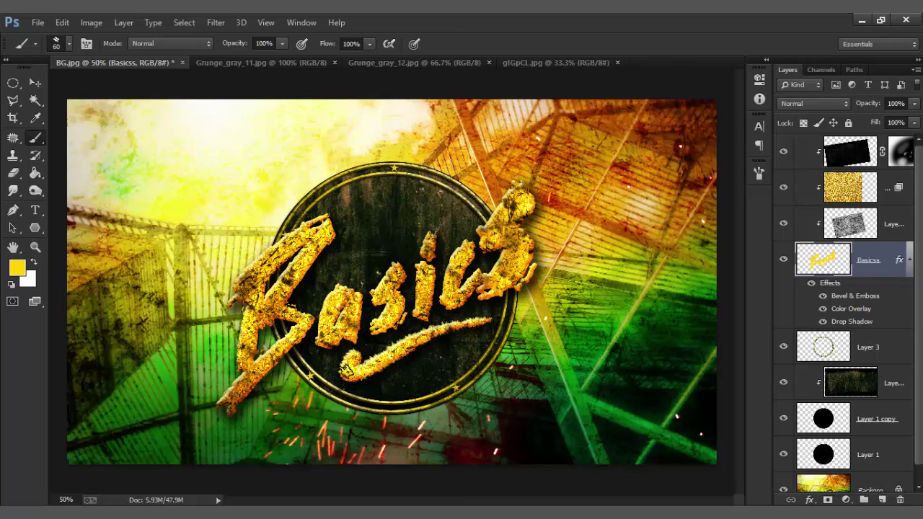
pyautogui.moveTo(349, 364); pyautogui.dragTo(470, 329)
pyautogui.press('[')
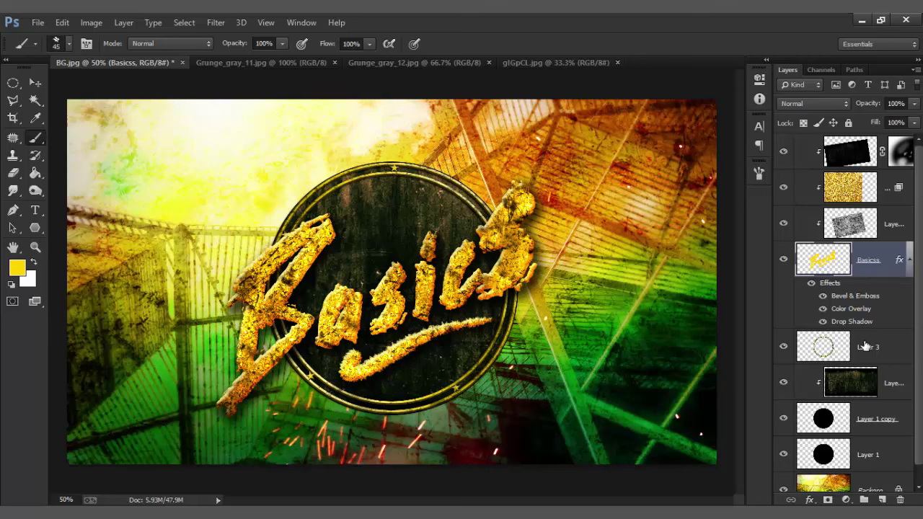
# Group the gold ring outline, Basics text and texture layers into Group 1, then check its visibility
pyautogui.click(784, 350)
pyautogui.click(784, 350)
pyautogui.click(785, 350)
pyautogui.click(784, 350)
pyautogui.click(860, 347)
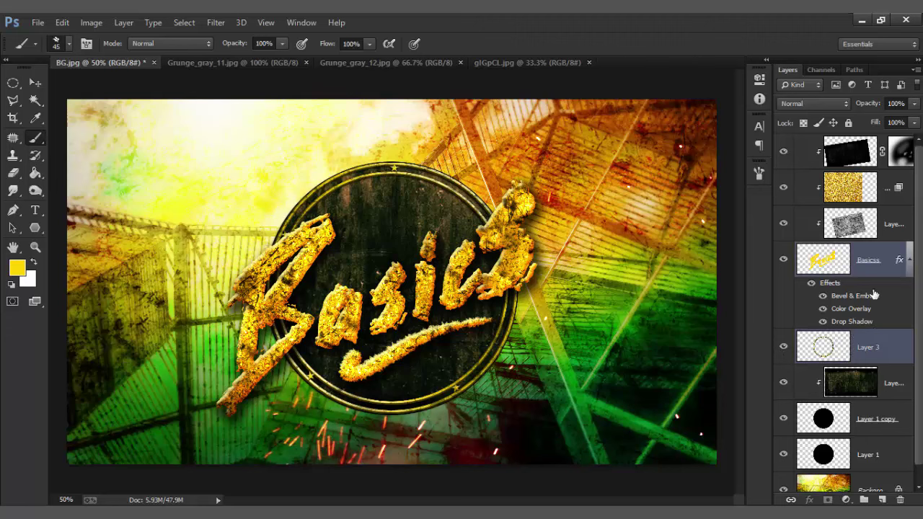
pyautogui.hotkey('ctrl', 'g')
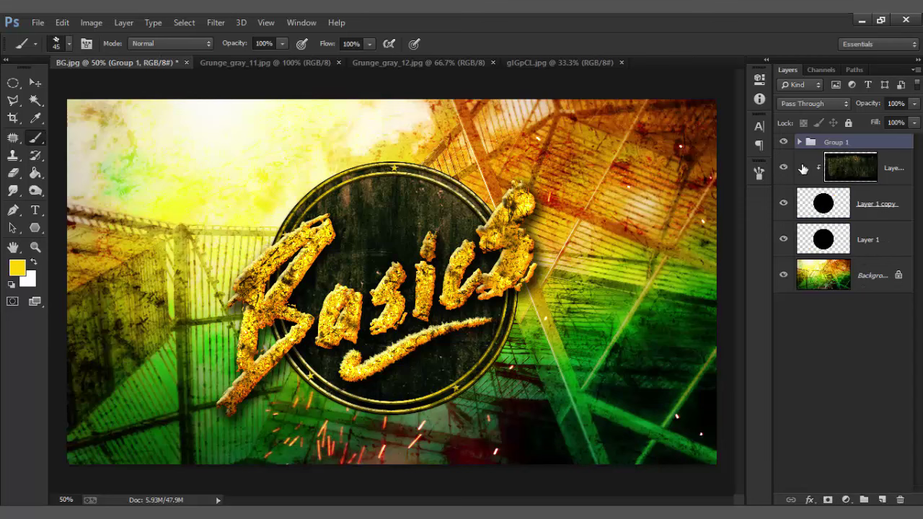
pyautogui.click(783, 143)
pyautogui.click(782, 143)
# Bring the fire spark_Low quality image into BG.jpg as a Screen-mode layer
pyautogui.click(37, 22)
pyautogui.click(44, 50)
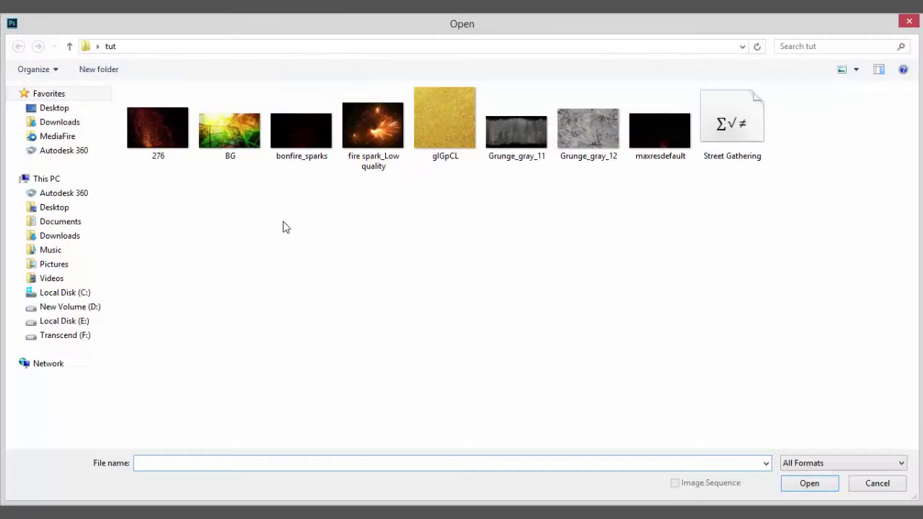
pyautogui.doubleClick(400, 145)
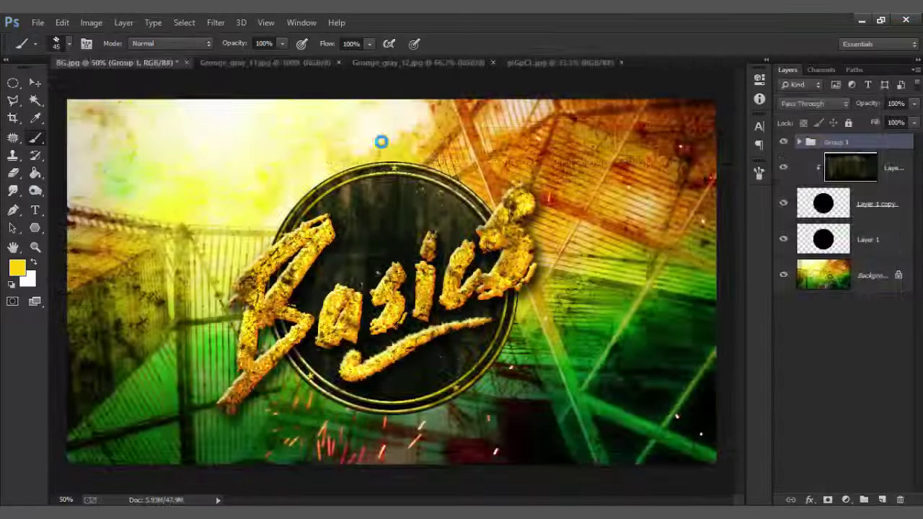
pyautogui.click(35, 83)
pyautogui.moveTo(498, 251)
pyautogui.mouseDown()
pyautogui.moveTo(124, 66)
pyautogui.moveTo(394, 278)
pyautogui.mouseUp()
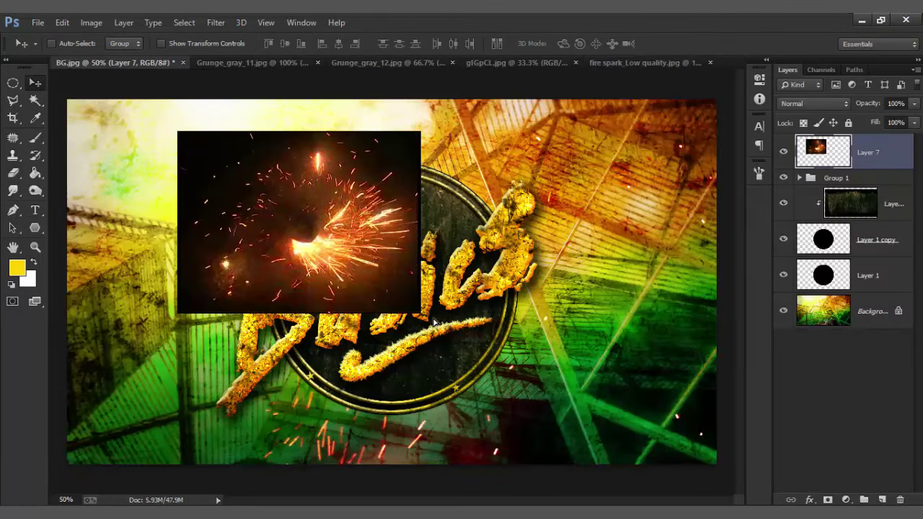
pyautogui.click(813, 105)
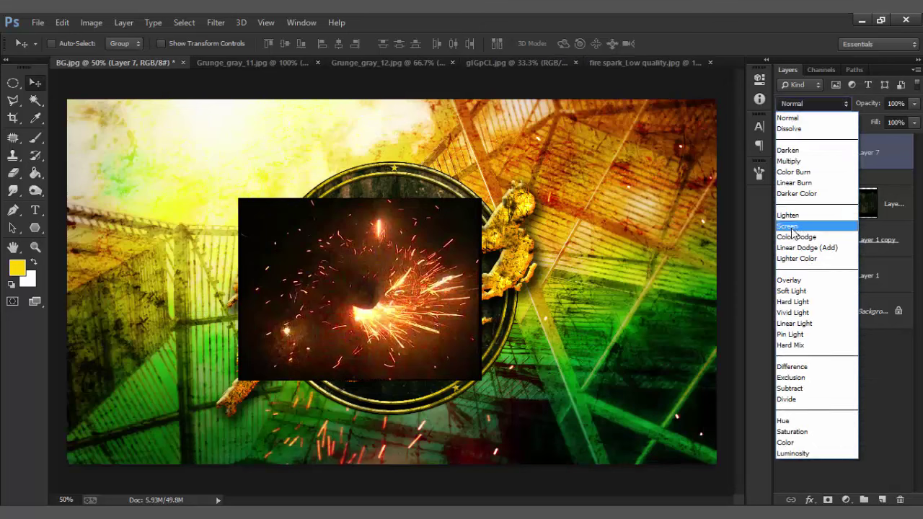
pyautogui.click(792, 228)
# Rotate the sparks diagonally, place them on the swoosh under Basics, and shrink to two-thirds
pyautogui.moveTo(433, 359)
pyautogui.mouseDown()
pyautogui.moveTo(451, 393)
pyautogui.moveTo(437, 404)
pyautogui.mouseUp()
pyautogui.hotkey('ctrl', 't')
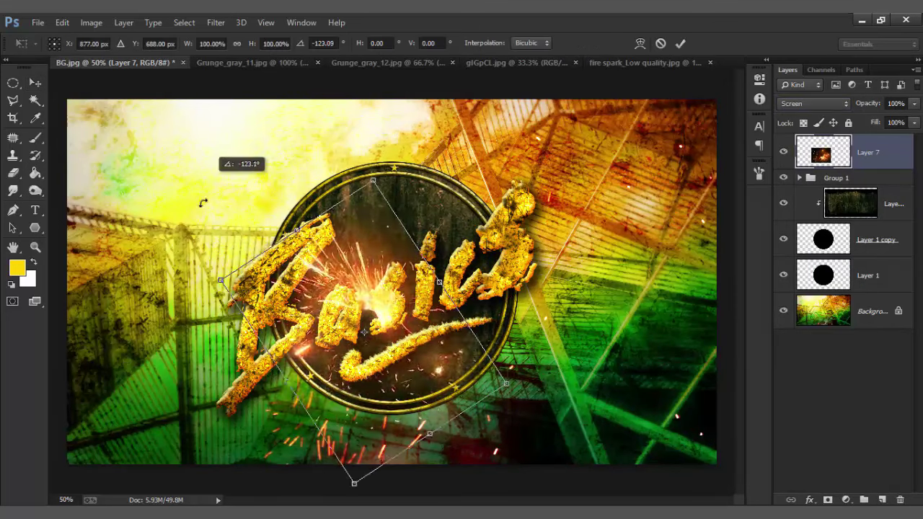
pyautogui.moveTo(525, 344); pyautogui.dragTo(483, 181)
pyautogui.moveTo(431, 352); pyautogui.dragTo(401, 375)
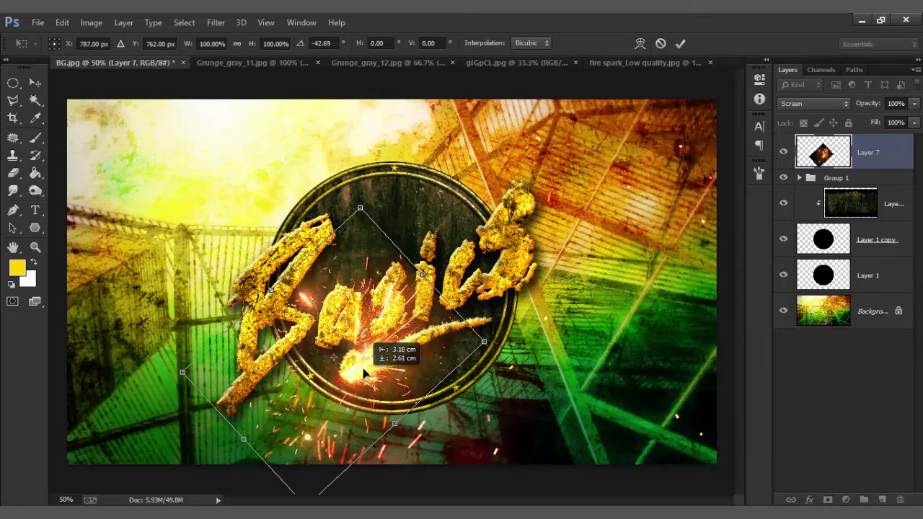
pyautogui.press('Return')
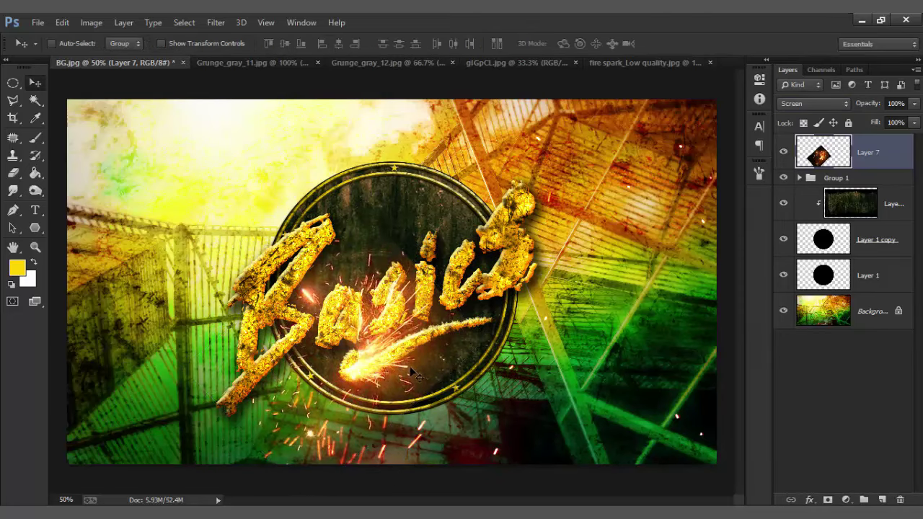
pyautogui.hotkey('ctrl', 't')
pyautogui.moveTo(348, 365); pyautogui.dragTo(356, 370)
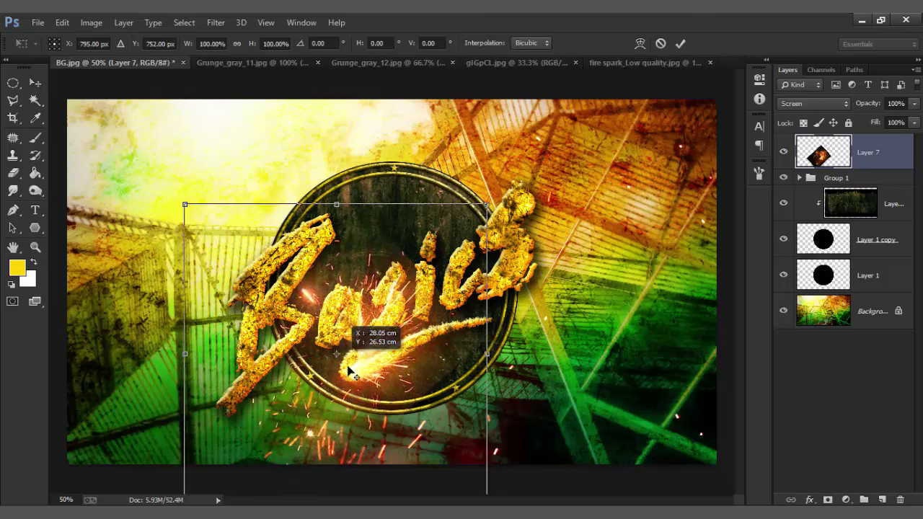
pyautogui.moveTo(488, 205); pyautogui.dragTo(447, 256)
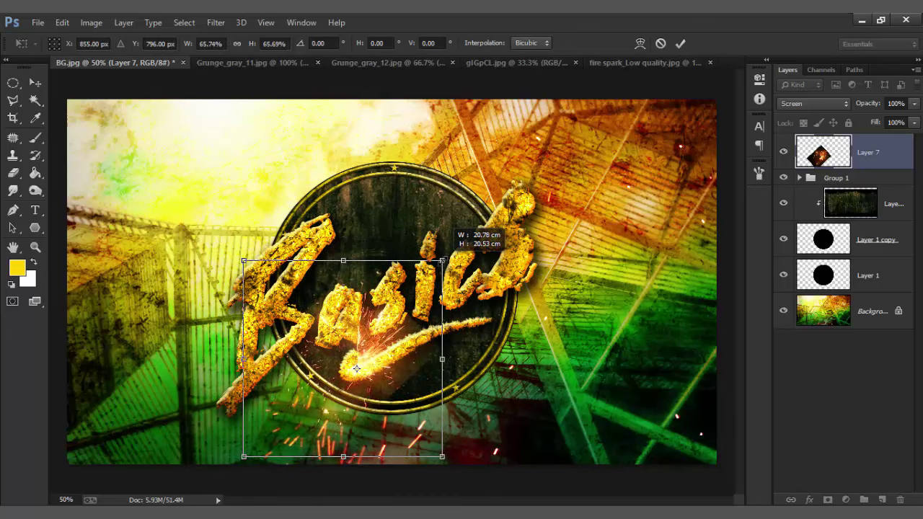
pyautogui.press('Return')
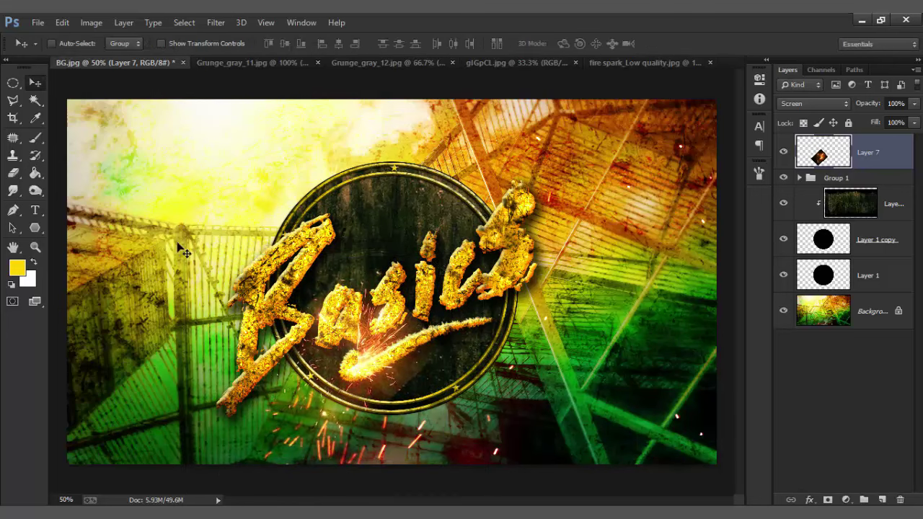
# Raise the spark layer's contrast to 100 with Brightness/Contrast
pyautogui.click(92, 23)
pyautogui.click(289, 55)
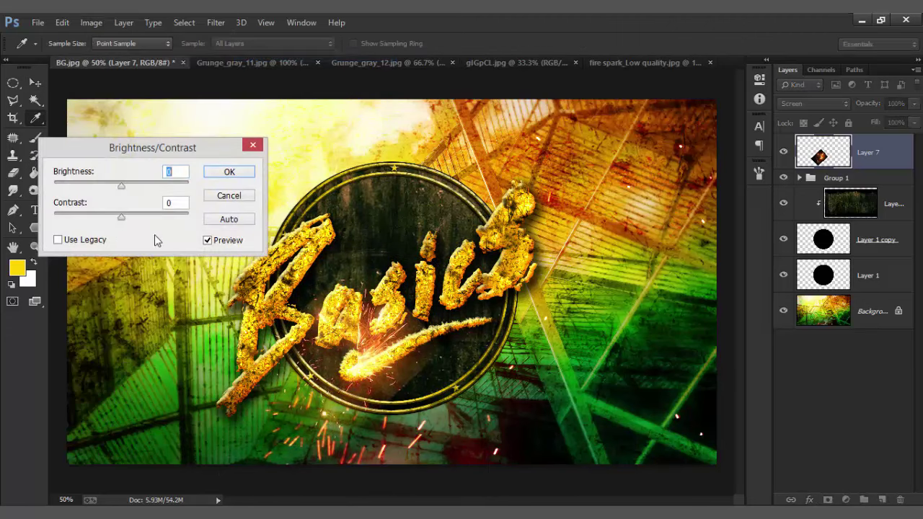
pyautogui.moveTo(161, 215); pyautogui.dragTo(189, 214)
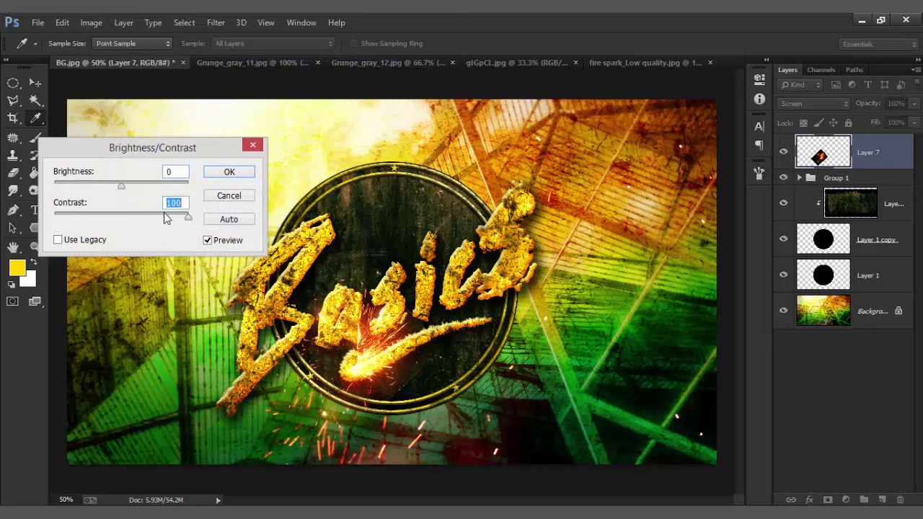
pyautogui.moveTo(126, 187)
pyautogui.mouseDown()
pyautogui.moveTo(140, 189)
pyautogui.moveTo(108, 188)
pyautogui.mouseUp()
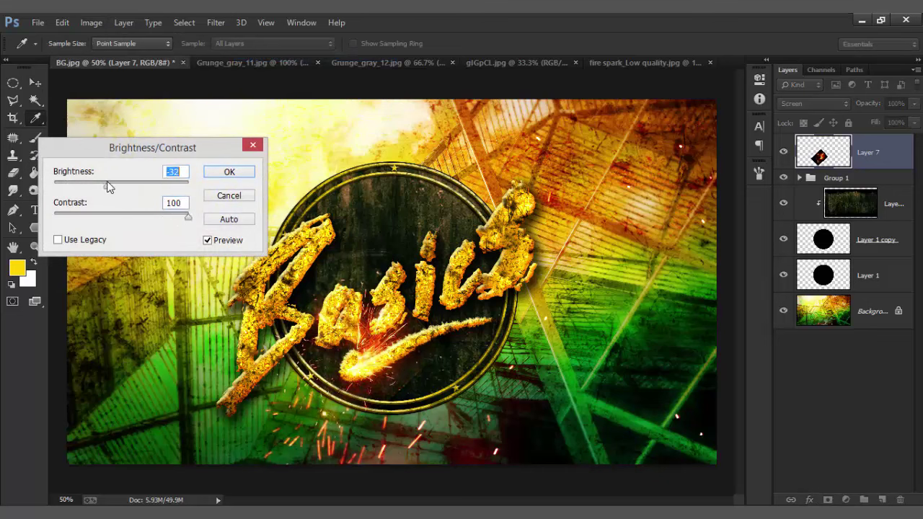
pyautogui.click(225, 173)
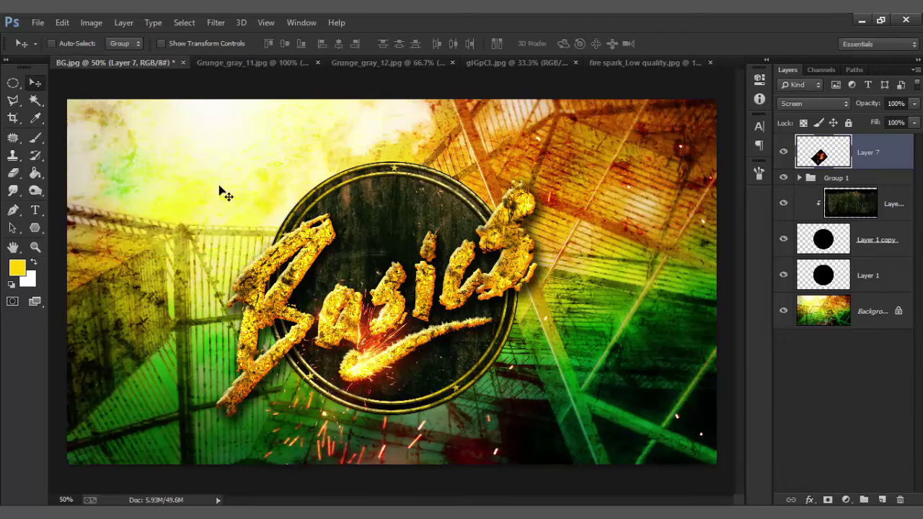
# Try moving the badge group and the Basics text, then undo both moves
pyautogui.click(836, 180)
pyautogui.moveTo(414, 249); pyautogui.dragTo(422, 238)
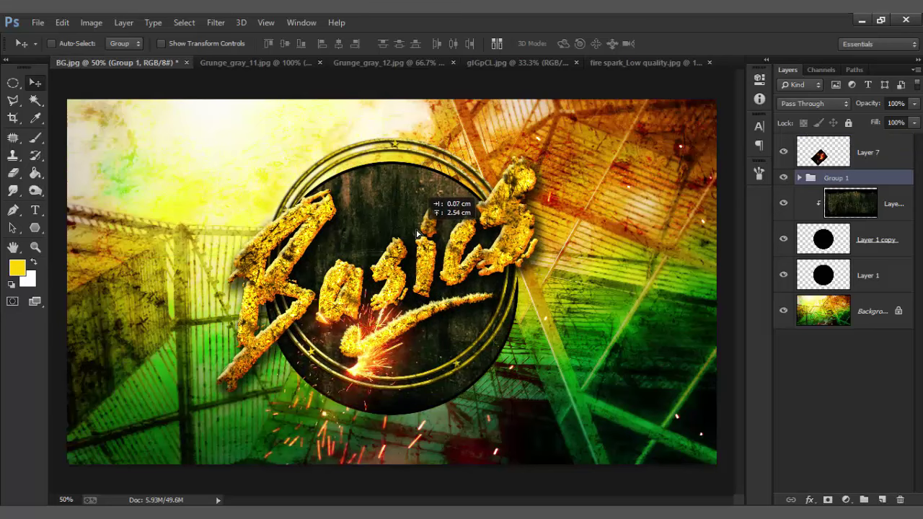
pyautogui.hotkey('ctrl', 'z')
pyautogui.click(799, 178)
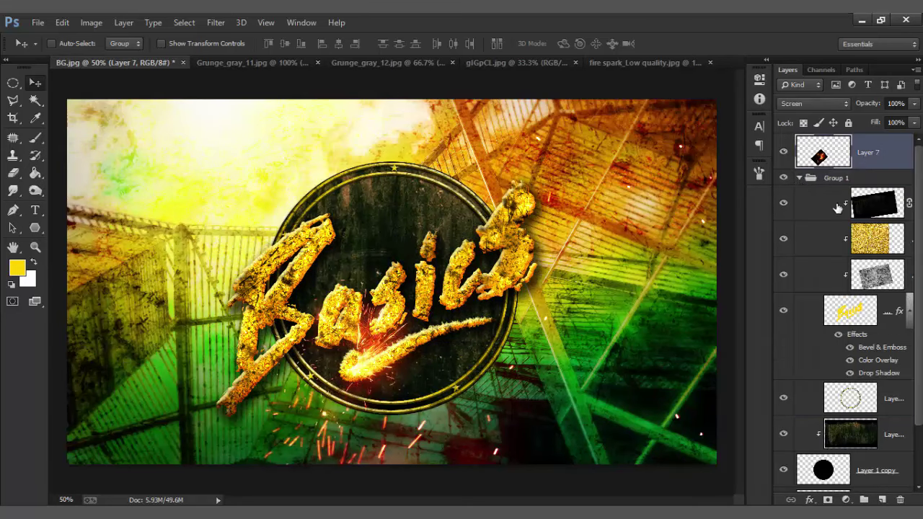
pyautogui.click(884, 214)
pyautogui.keyDown('shift'); pyautogui.click(865, 318); pyautogui.keyUp('shift')
pyautogui.moveTo(439, 280); pyautogui.dragTo(439, 256)
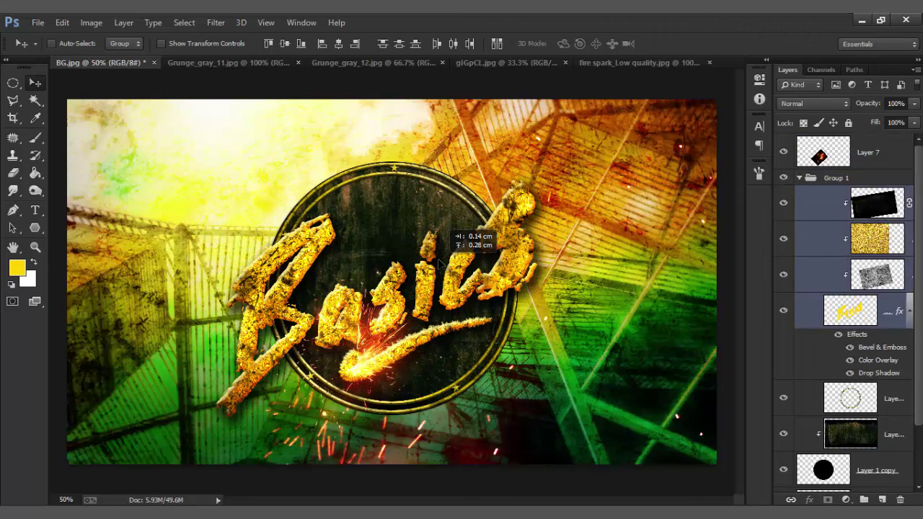
pyautogui.hotkey('ctrl', 'z')
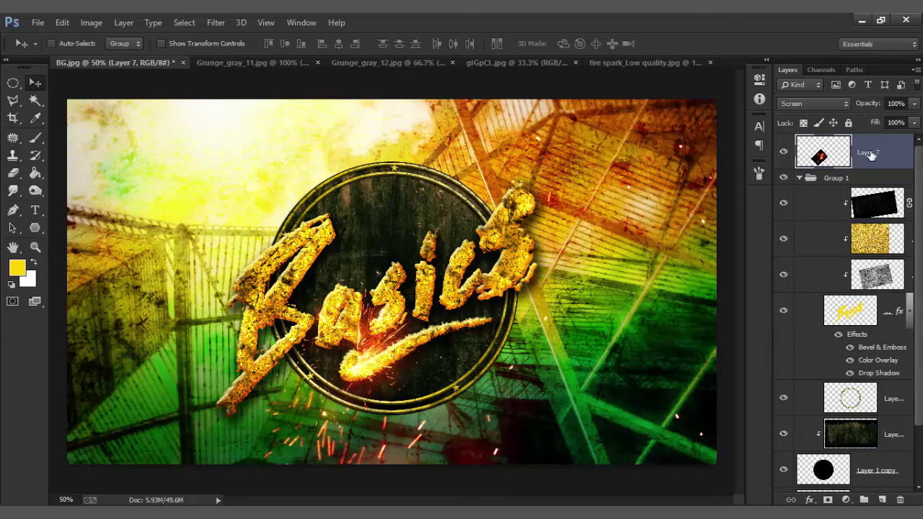
# Put the spark layer at the top of Group 1 and shift the Basics text up about 28 px
pyautogui.moveTo(882, 193); pyautogui.dragTo(875, 194)
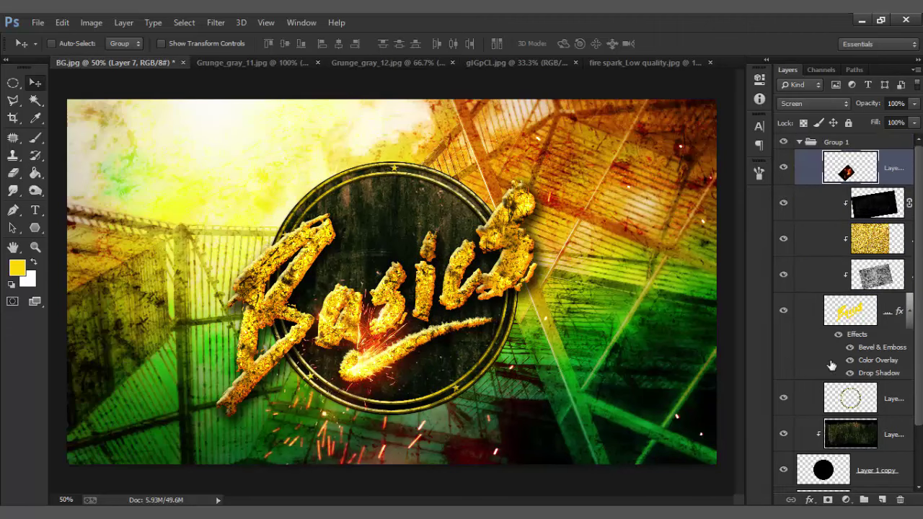
pyautogui.keyDown('shift'); pyautogui.click(822, 317); pyautogui.keyUp('shift')
pyautogui.moveTo(397, 282)
pyautogui.mouseDown()
pyautogui.moveTo(395, 262)
pyautogui.moveTo(455, 256)
pyautogui.mouseUp()
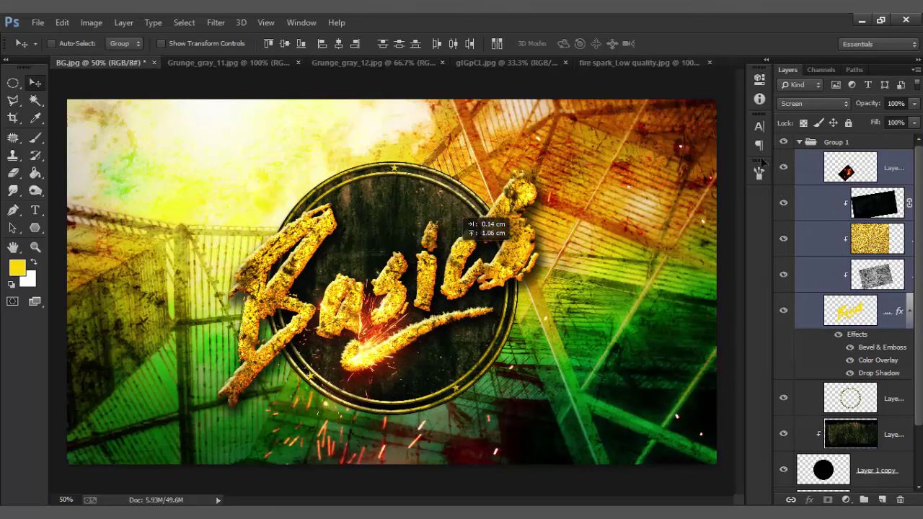
pyautogui.click(799, 143)
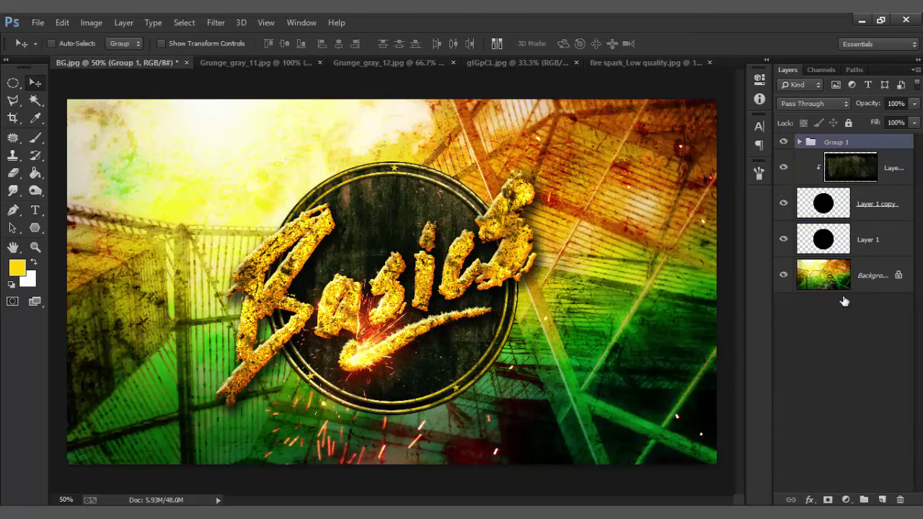
# Add a new Layer 8 and paint a yellow glow on the badge with a 300 px brush
pyautogui.click(882, 499)
pyautogui.click(35, 138)
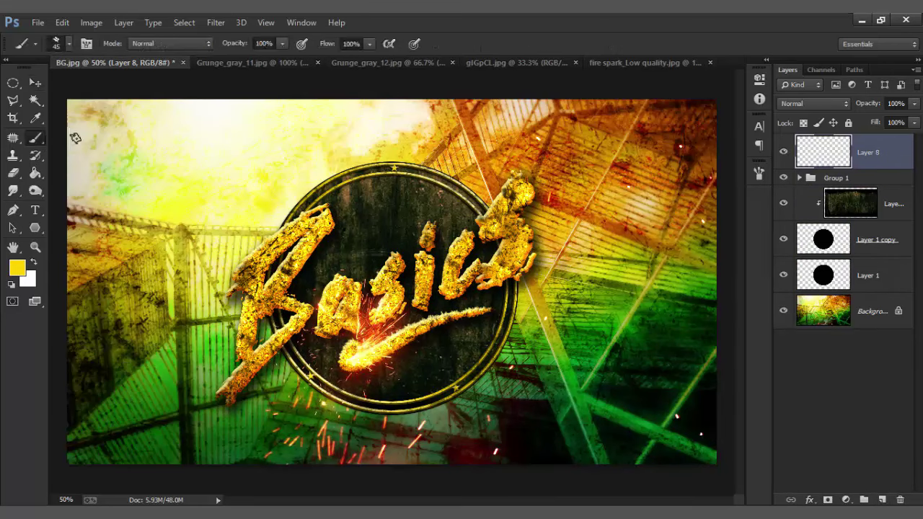
pyautogui.click(70, 44)
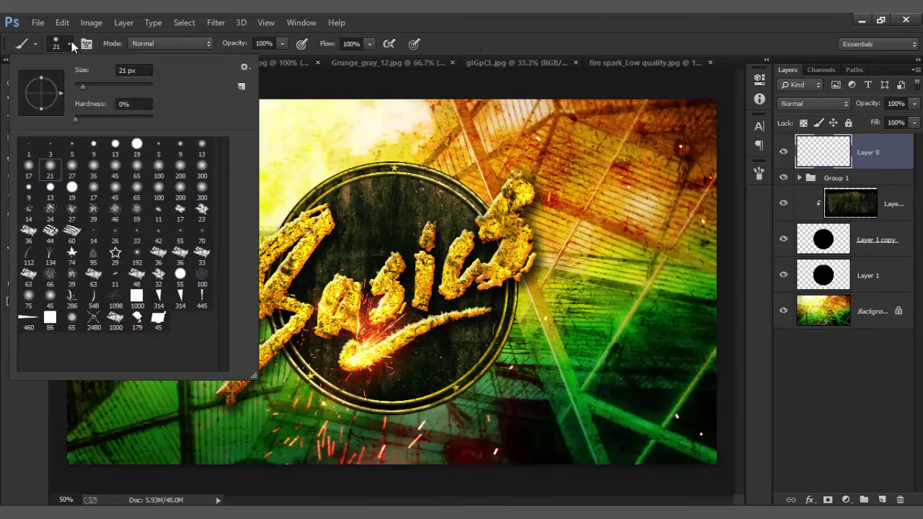
pyautogui.click(71, 43)
pyautogui.press(']')
pyautogui.press(']')
pyautogui.press(']')
pyautogui.click(437, 185)
pyautogui.press(']')
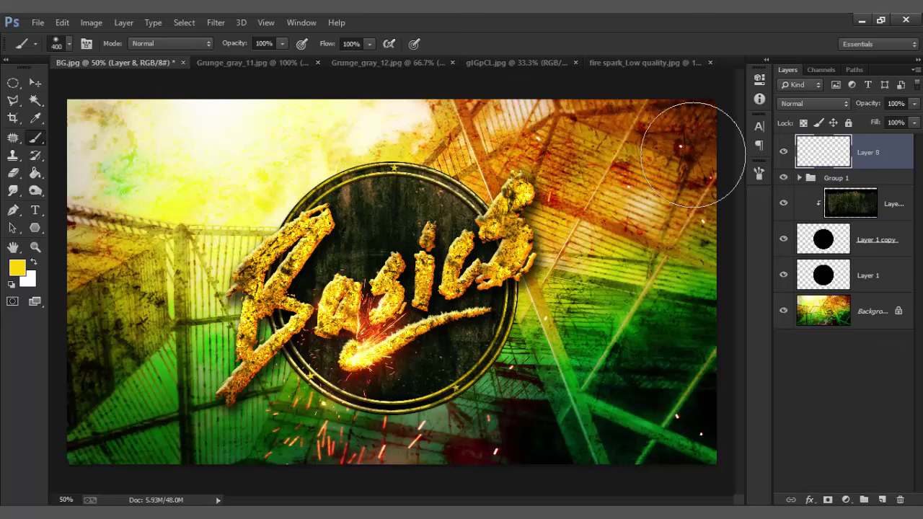
# Turn off brush Shape Dynamics, repaint the glow at 400 px, then undo it
pyautogui.click(759, 173)
pyautogui.click(509, 174)
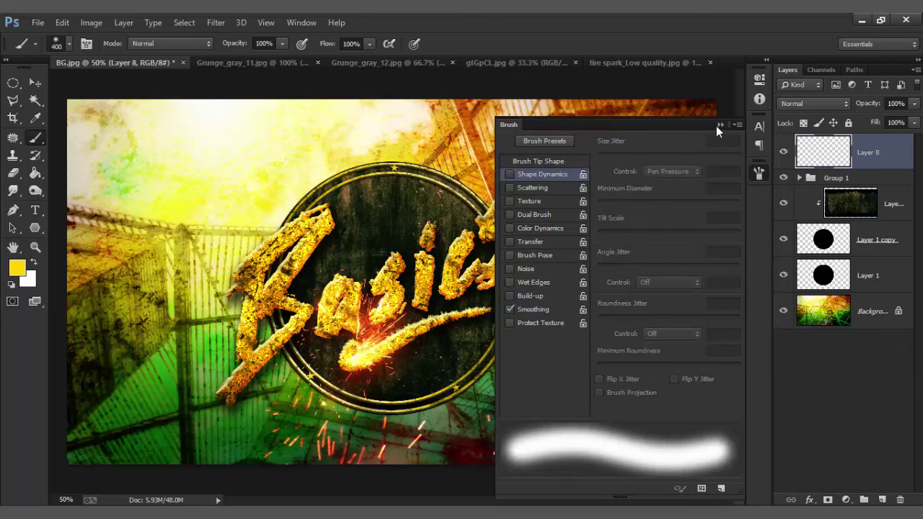
pyautogui.click(720, 124)
pyautogui.press(']')
pyautogui.press(']')
pyautogui.press('[')
pyautogui.press('[')
pyautogui.click(438, 184)
pyautogui.hotkey('ctrl', 'z')
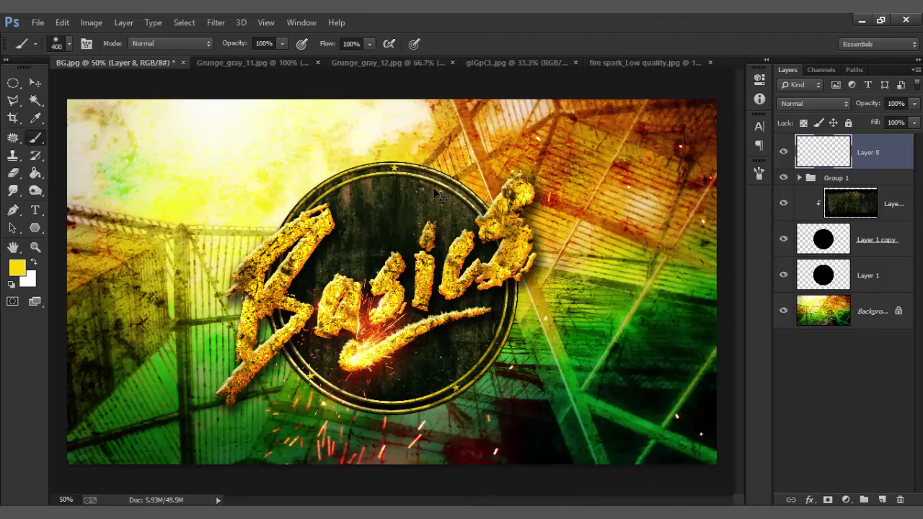
pyautogui.press('[')
pyautogui.press('[')
pyautogui.press('[')
# Set Layer 8 to Overlay and paint a faint glow over the badge's upper rim
pyautogui.click(804, 104)
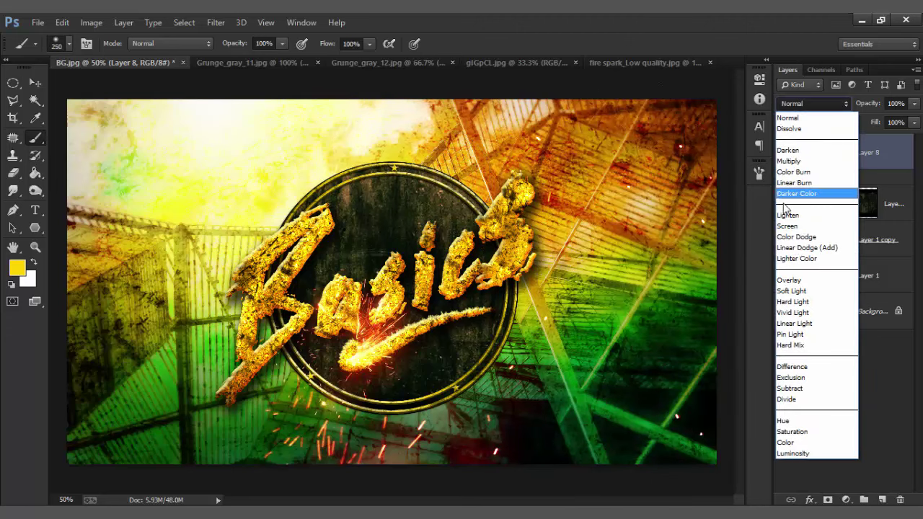
pyautogui.click(799, 247)
pyautogui.click(442, 189)
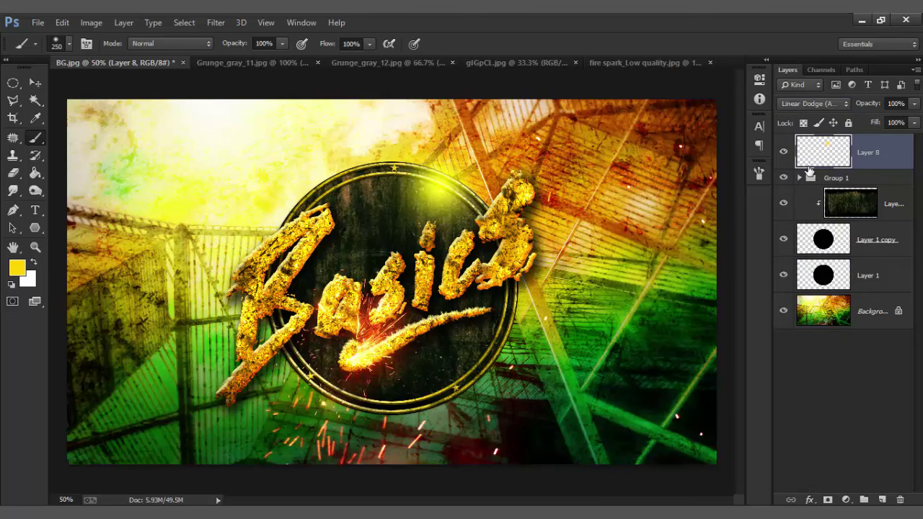
pyautogui.hotkey('ctrl', 'z')
pyautogui.click(810, 104)
pyautogui.click(797, 281)
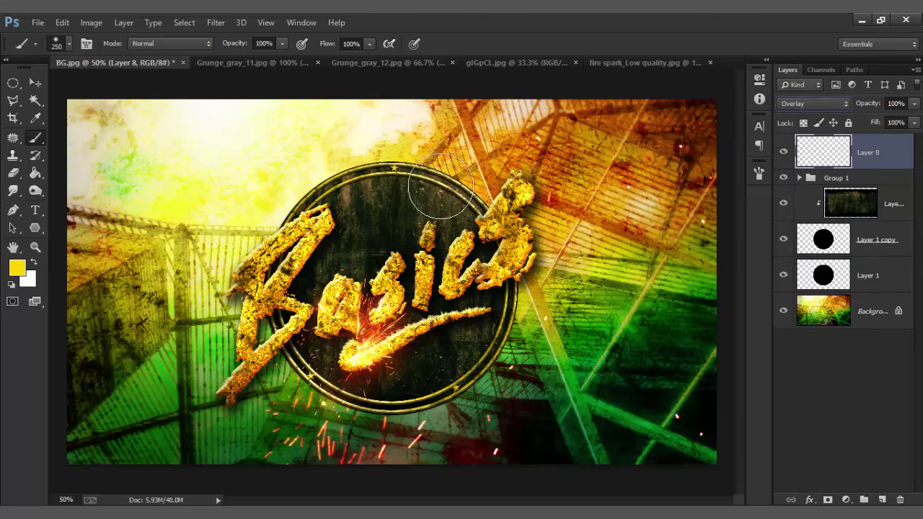
pyautogui.press(']')
pyautogui.click(447, 189)
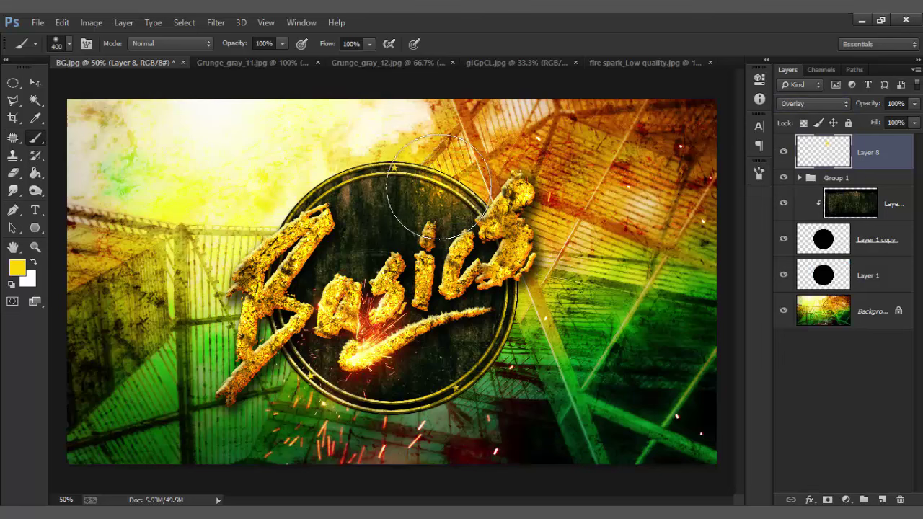
# Test Linear Dodge (Add) on Layer 8, keep Overlay, and add an empty Layer 9
pyautogui.press(']')
pyautogui.click(814, 104)
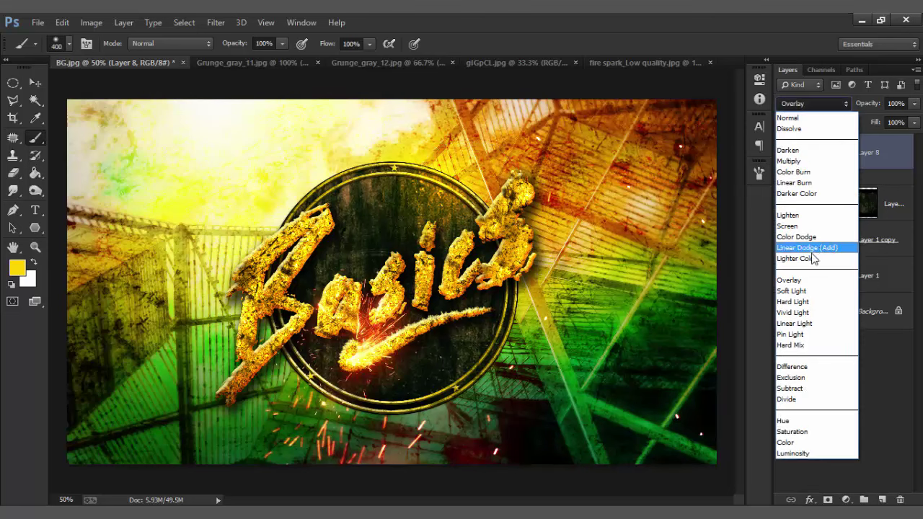
pyautogui.click(808, 240)
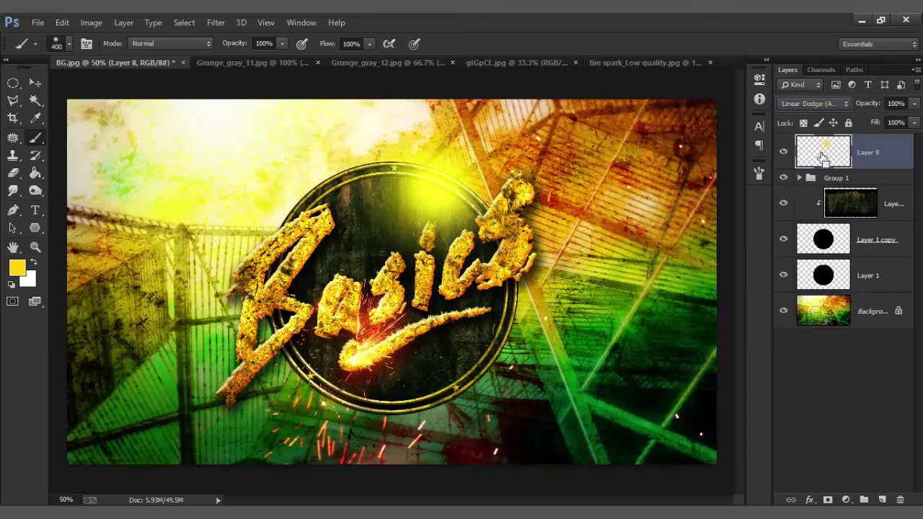
pyautogui.hotkey('ctrl', 'z')
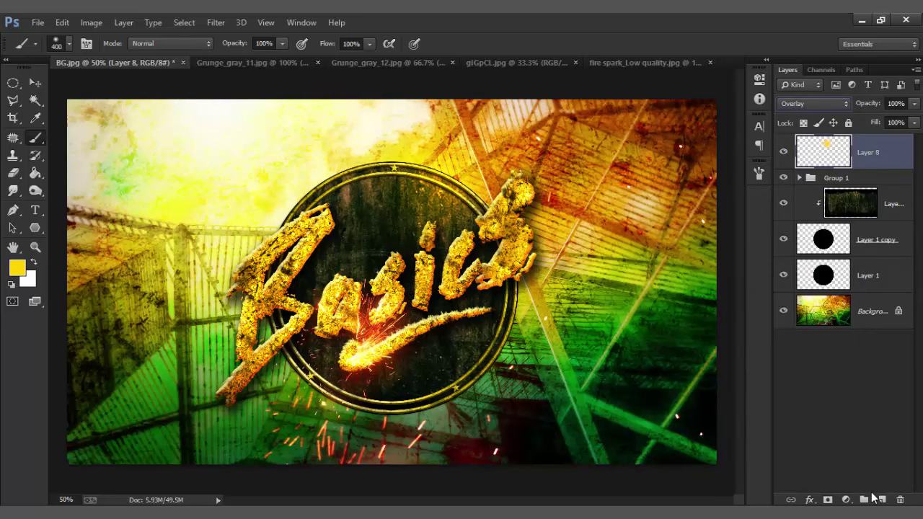
pyautogui.click(882, 500)
pyautogui.press('[')
pyautogui.press('[')
pyautogui.press('[')
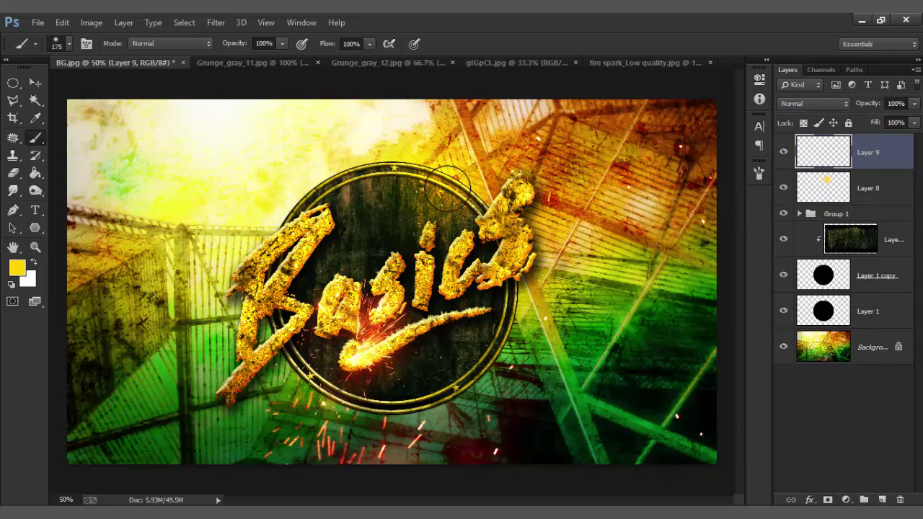
# Set Layer 9 to Linear Dodge (Add) and choose an orange painting colour
pyautogui.click(458, 190)
pyautogui.click(807, 103)
pyautogui.click(801, 247)
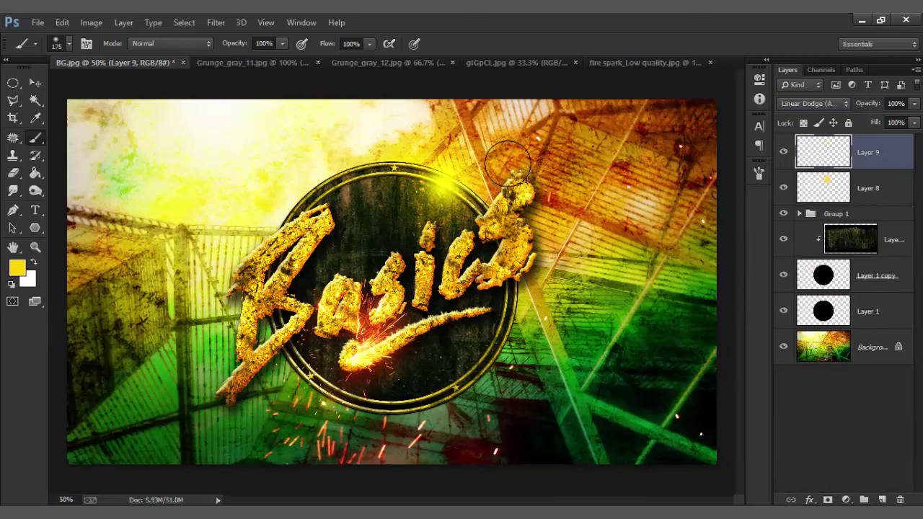
pyautogui.click(16, 269)
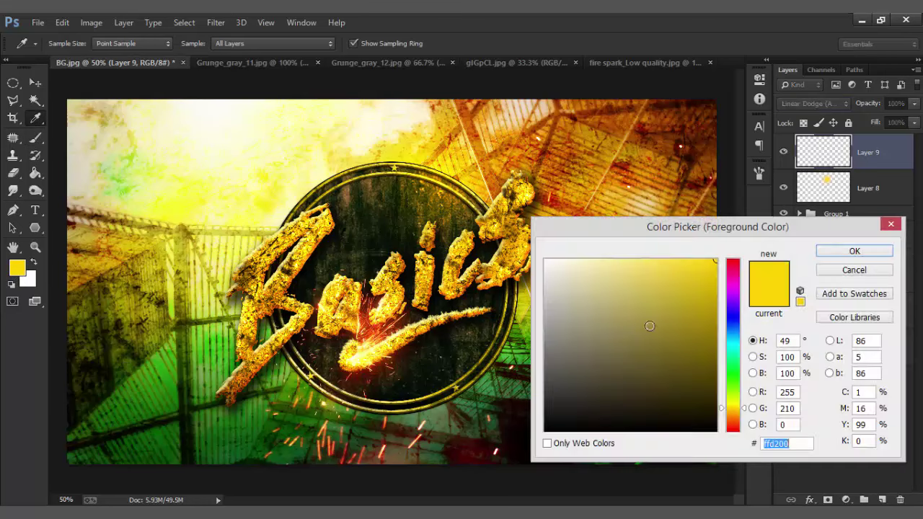
pyautogui.click(745, 414)
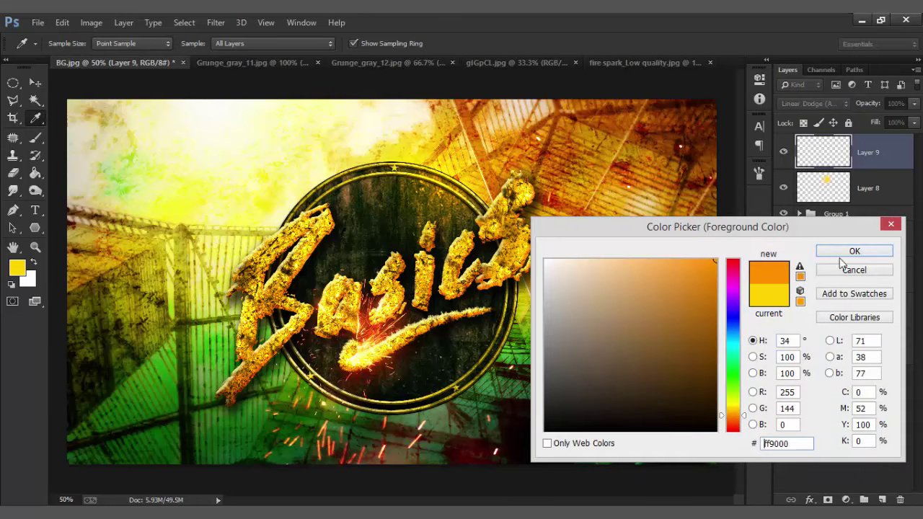
pyautogui.click(851, 251)
# Lower brush opacity to 55% and shrink the brush to around 60 px
pyautogui.moveTo(232, 44); pyautogui.dragTo(202, 46)
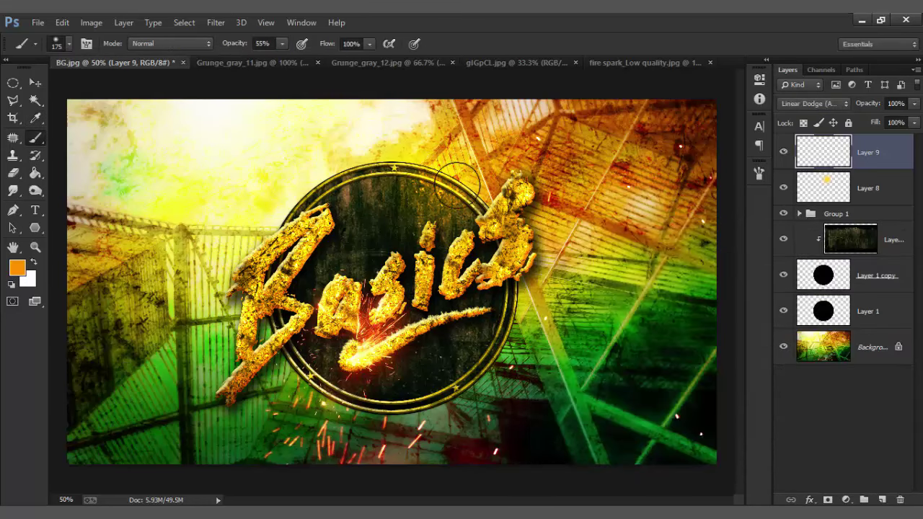
pyautogui.press('[')
pyautogui.press('[')
pyautogui.press('[')
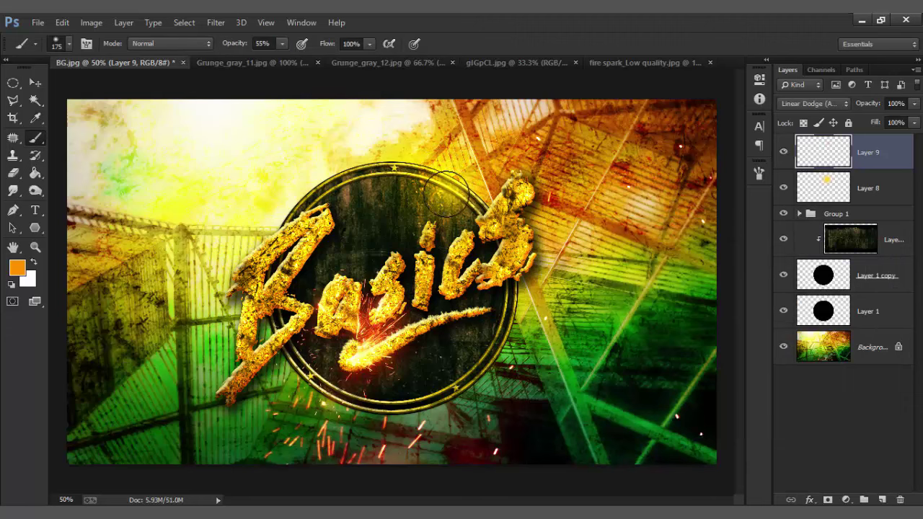
pyautogui.click(34, 263)
pyautogui.press('[')
pyautogui.press('[')
pyautogui.press('[')
pyautogui.press('[')
pyautogui.press('[')
pyautogui.press(']')
pyautogui.press(']')
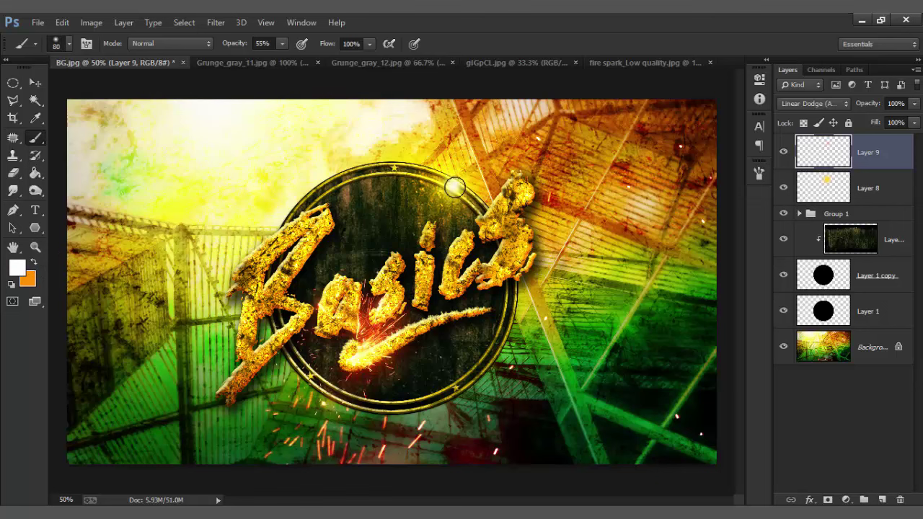
# Pick bright yellow #ffea00 and paint a flare on the ring's upper edge
pyautogui.click(17, 268)
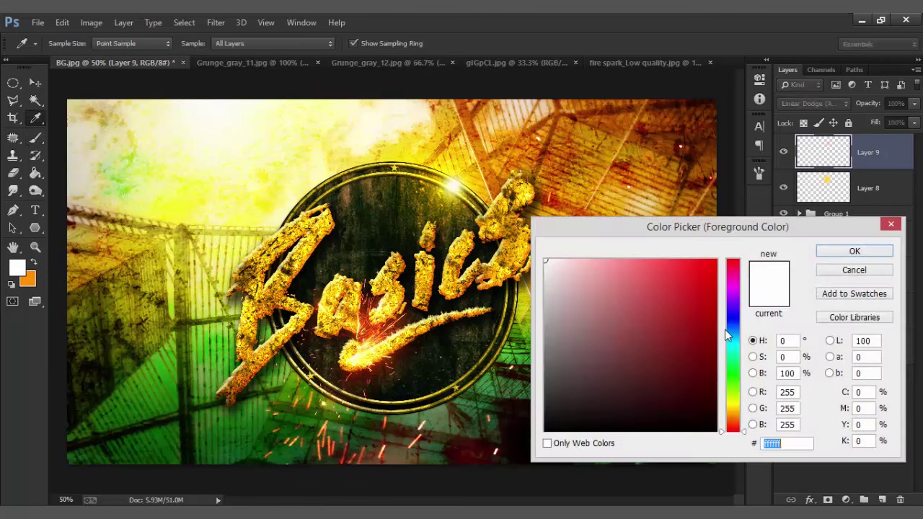
pyautogui.moveTo(737, 417); pyautogui.dragTo(735, 405)
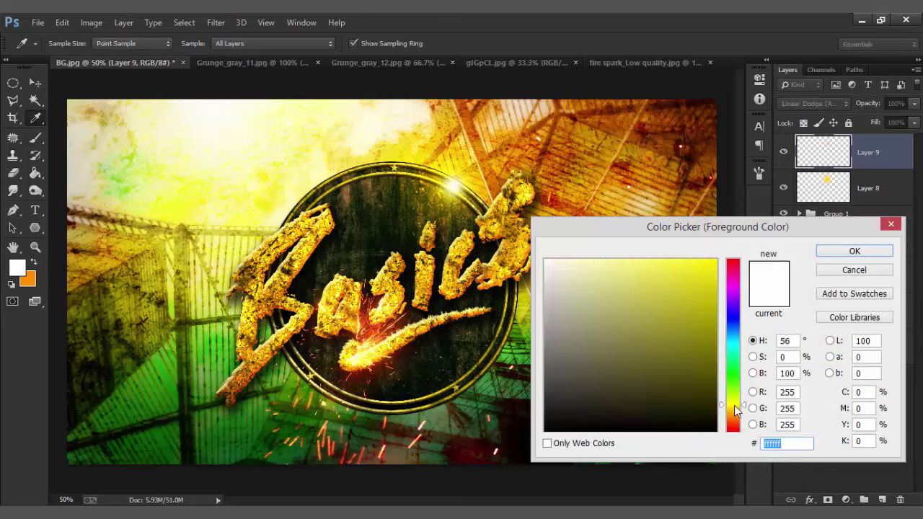
pyautogui.moveTo(696, 303); pyautogui.dragTo(753, 256)
pyautogui.click(855, 251)
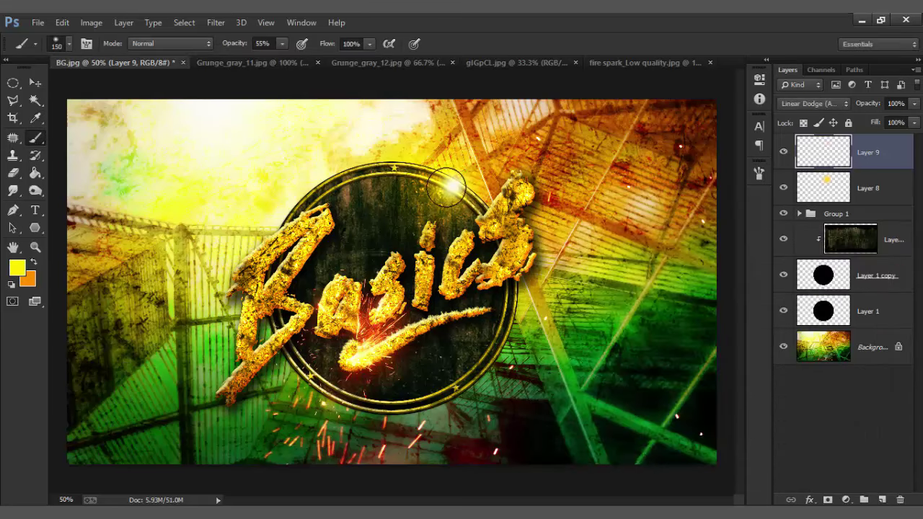
pyautogui.click(450, 189)
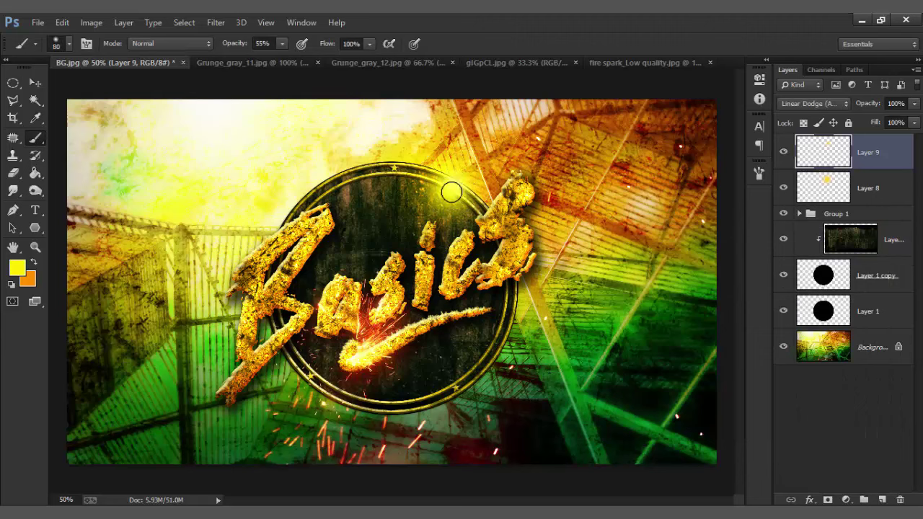
pyautogui.press('[')
pyautogui.press('d')
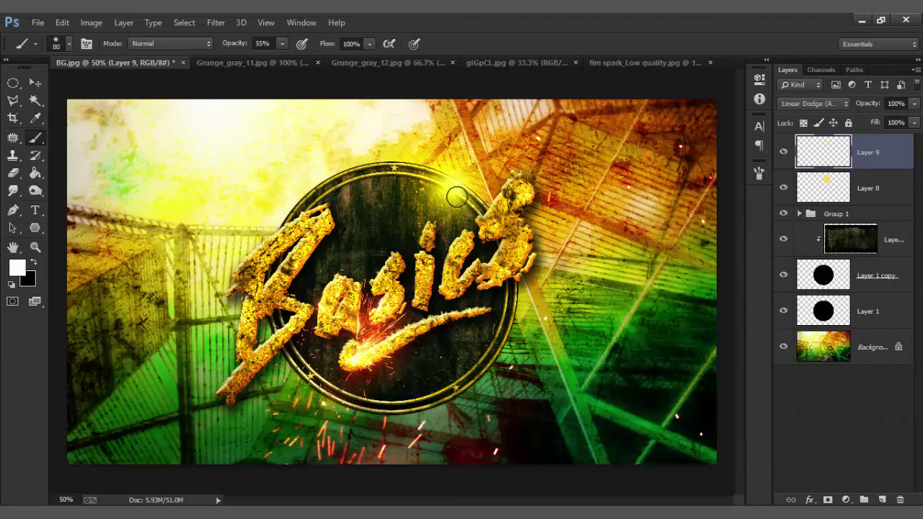
pyautogui.write('22')
pyautogui.press('[')
pyautogui.press('[')
pyautogui.press('[')
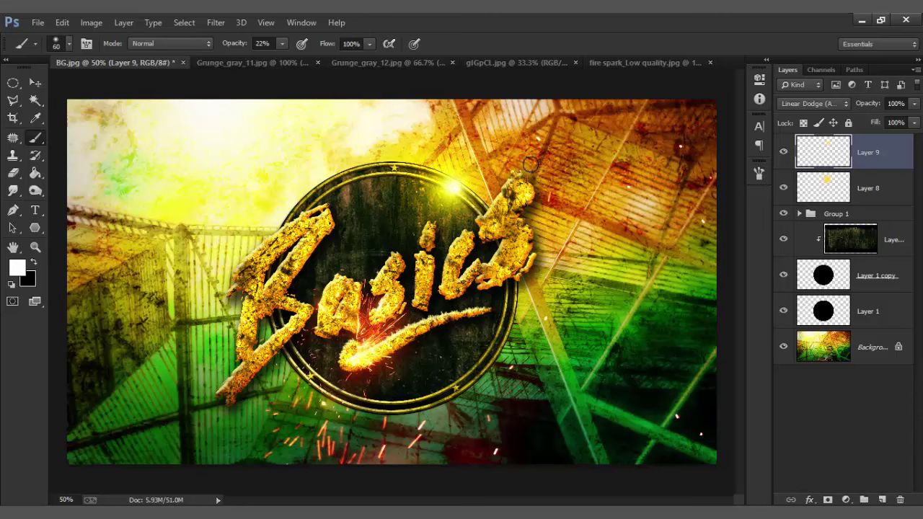
# Bring the Optical-5b-psdbox lens flare into the poster as a Screen-mode Layer 10
pyautogui.click(37, 23)
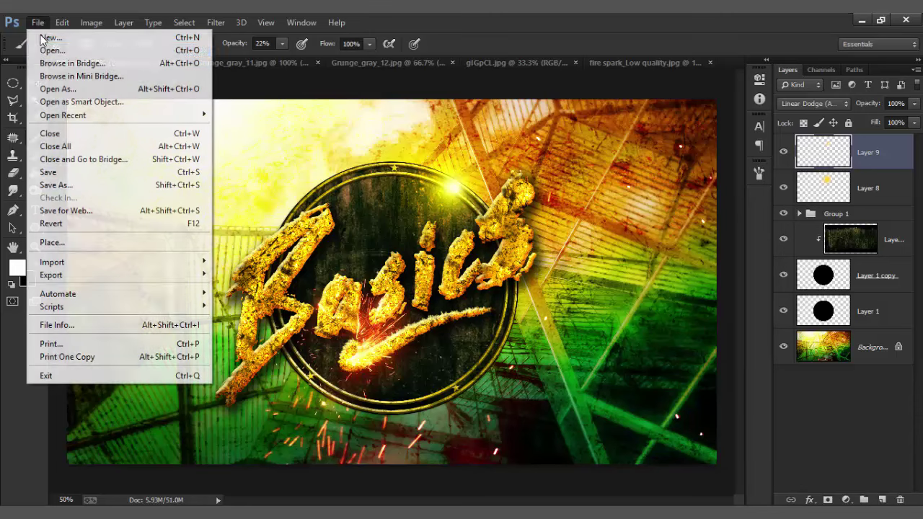
pyautogui.click(45, 51)
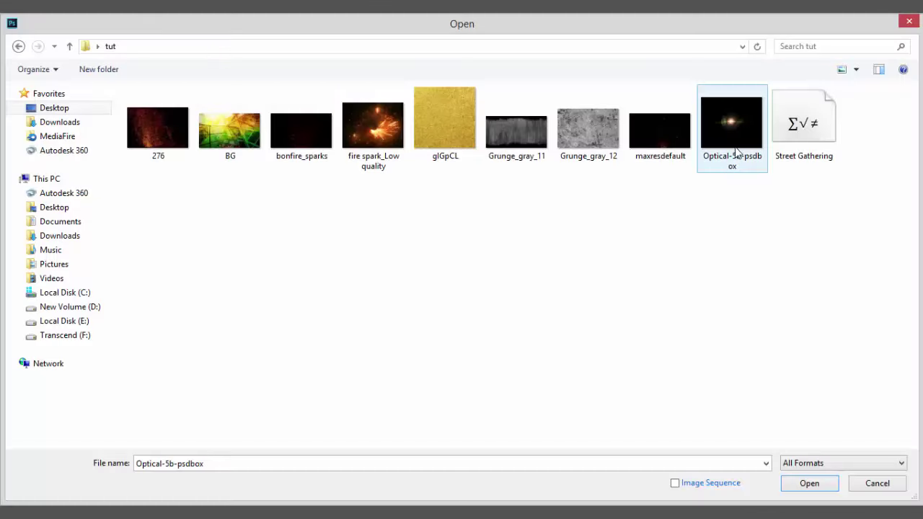
pyautogui.doubleClick(735, 151)
pyautogui.moveTo(346, 233); pyautogui.dragTo(395, 249)
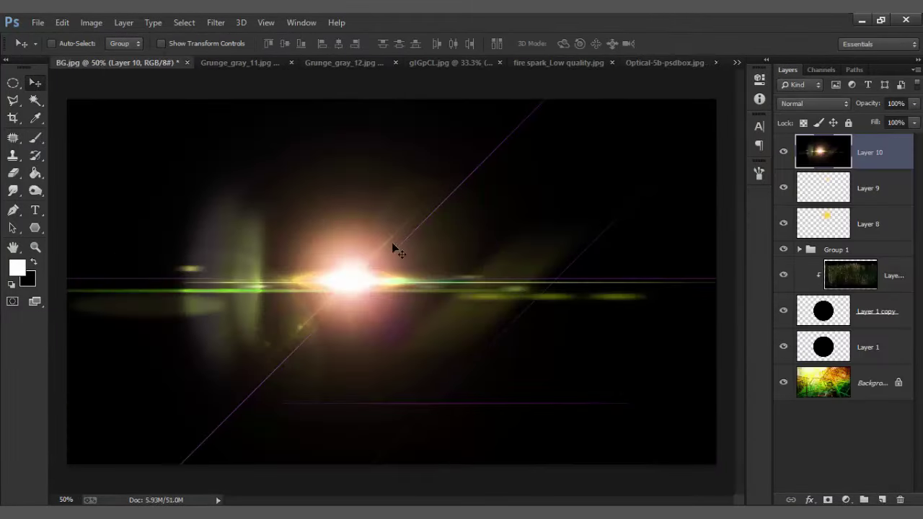
pyautogui.click(815, 103)
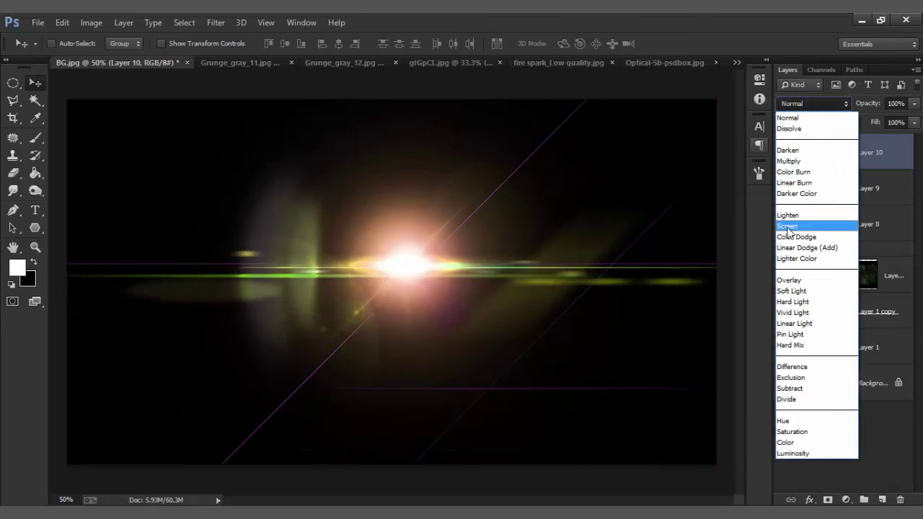
pyautogui.click(793, 224)
# Scale the flare to 30% and place it on the badge's upper rim
pyautogui.hotkey('ctrl', 't')
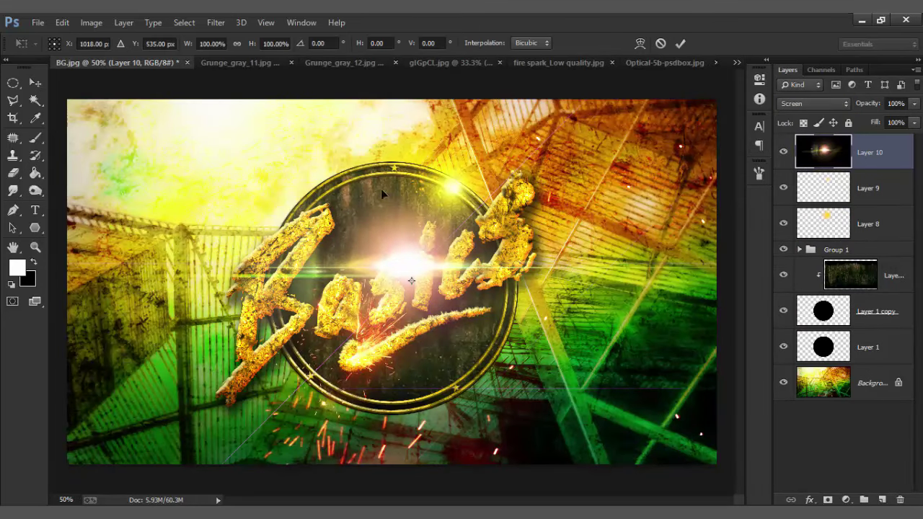
pyautogui.click(252, 44)
pyautogui.write('30')
pyautogui.press('Return')
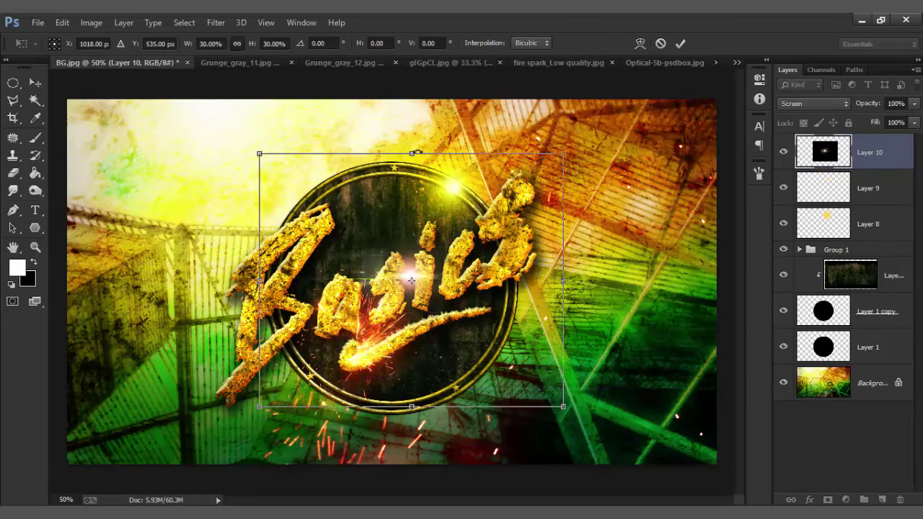
pyautogui.moveTo(448, 281)
pyautogui.mouseDown()
pyautogui.moveTo(502, 191)
pyautogui.moveTo(483, 186)
pyautogui.mouseUp()
pyautogui.press('Return')
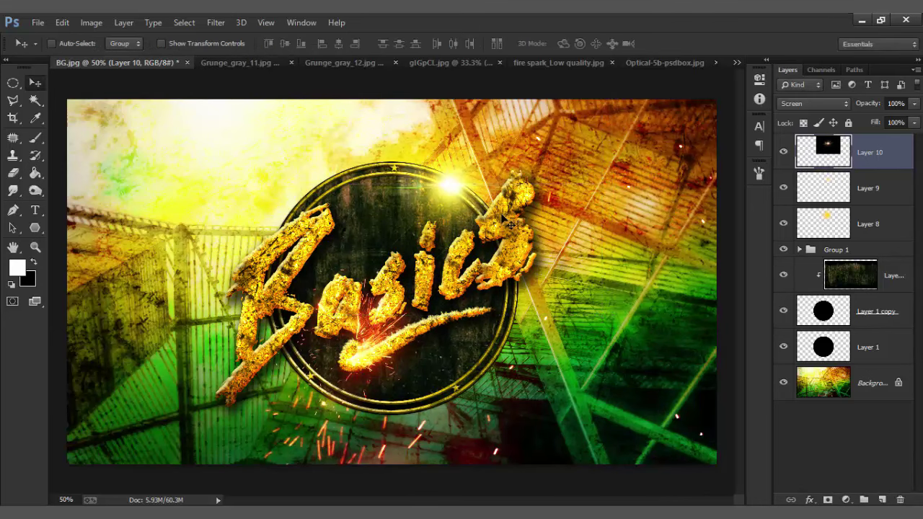
pyautogui.hotkey('ctrl', '-')
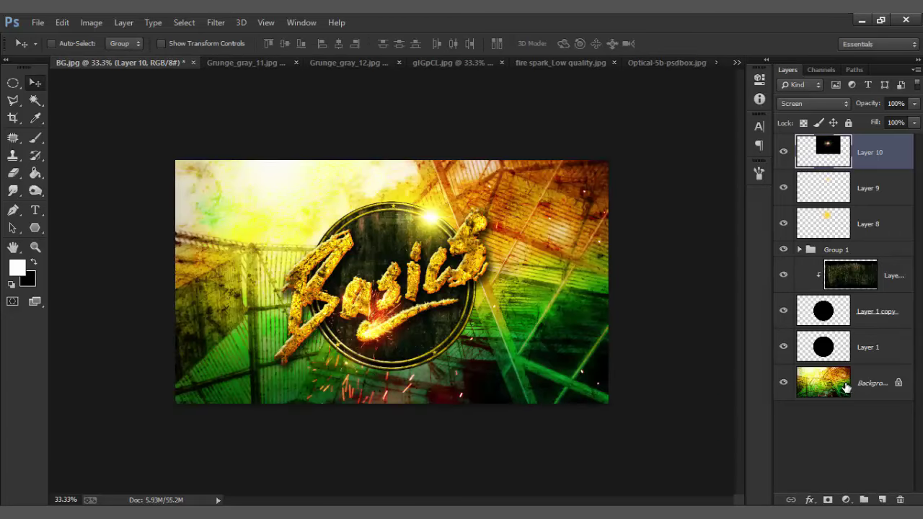
# Raise the dotted ring layer's brightness to 86 with Brightness/Contrast
pyautogui.click(847, 389)
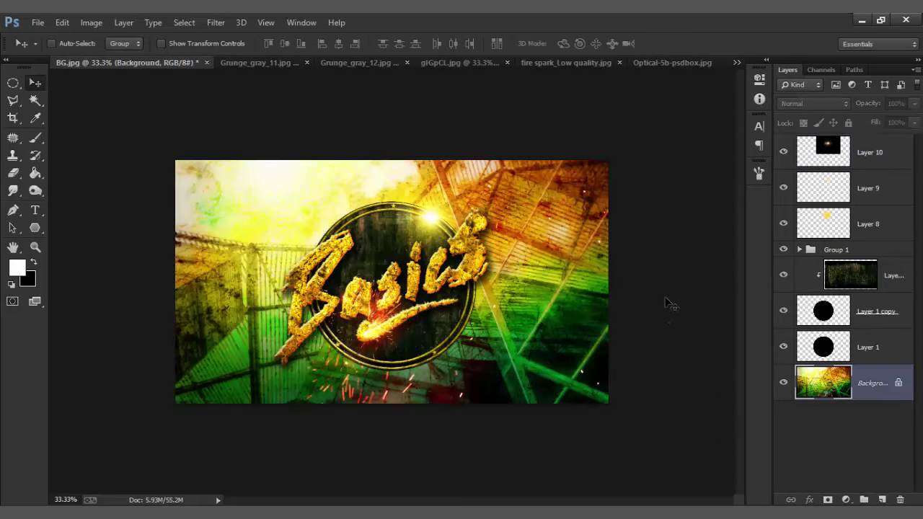
pyautogui.hotkey('ctrl', '+')
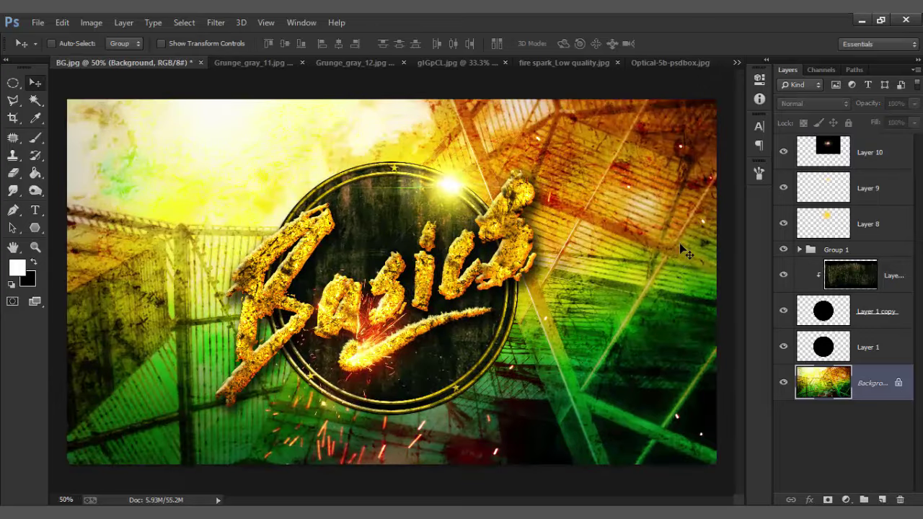
pyautogui.click(801, 250)
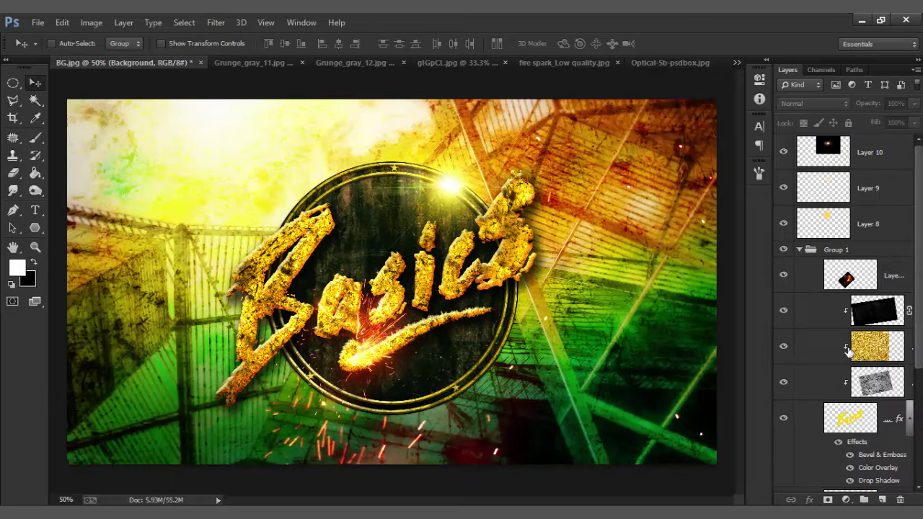
pyautogui.scroll(-3, 918, 377)
pyautogui.click(866, 400)
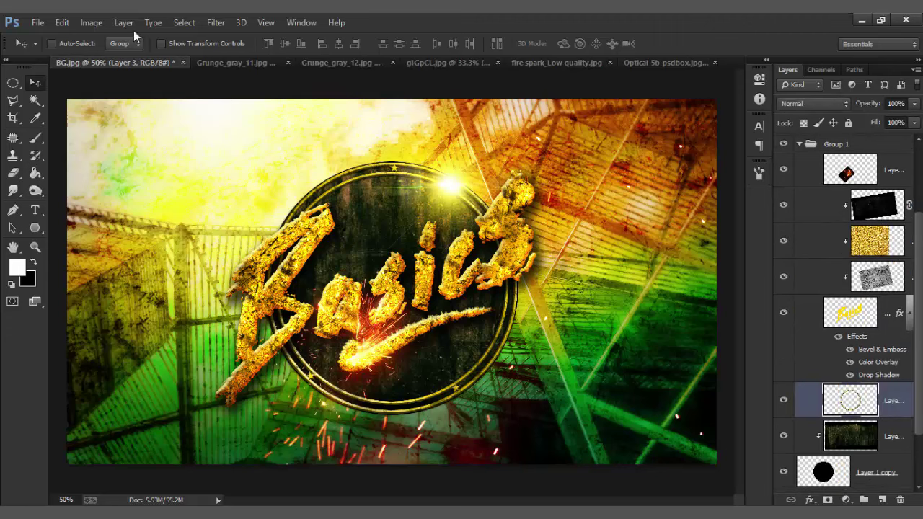
pyautogui.click(91, 22)
pyautogui.click(303, 57)
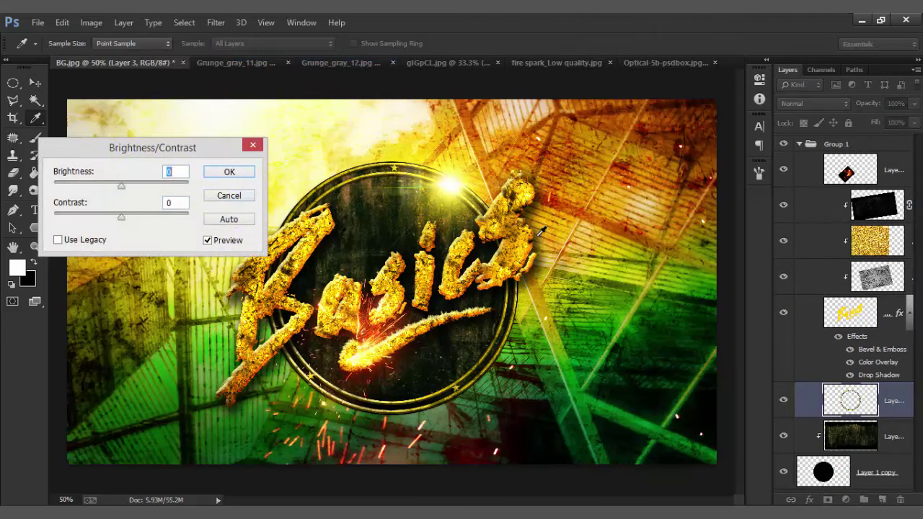
pyautogui.moveTo(142, 188); pyautogui.dragTo(160, 186)
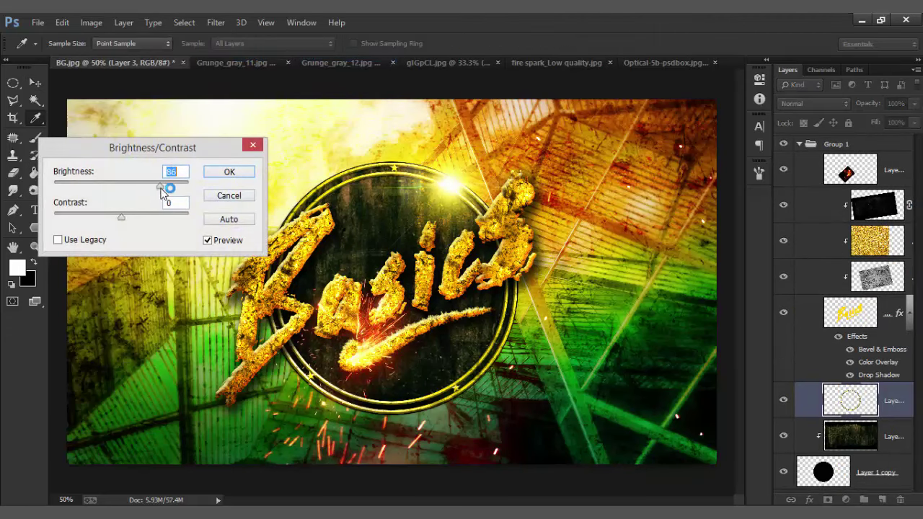
pyautogui.click(229, 172)
# Give the dotted ring a slight Hue/Saturation hue shift
pyautogui.click(91, 24)
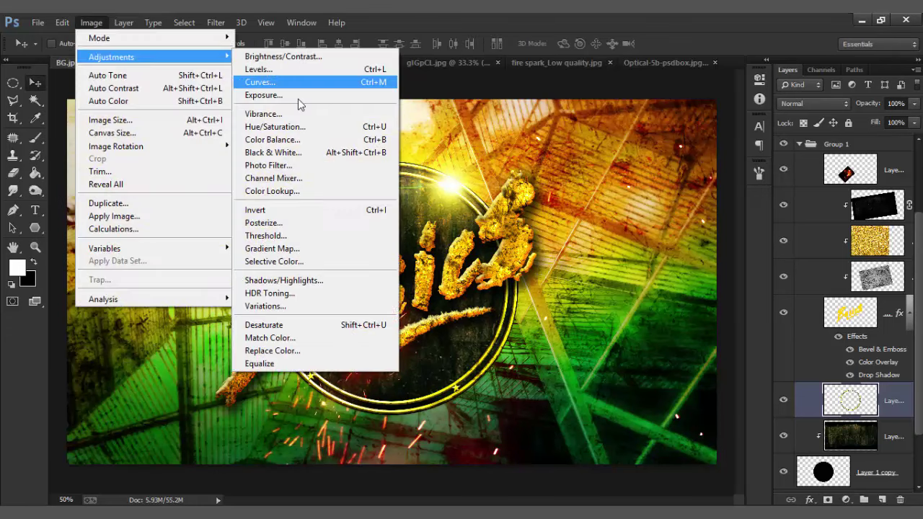
pyautogui.click(288, 127)
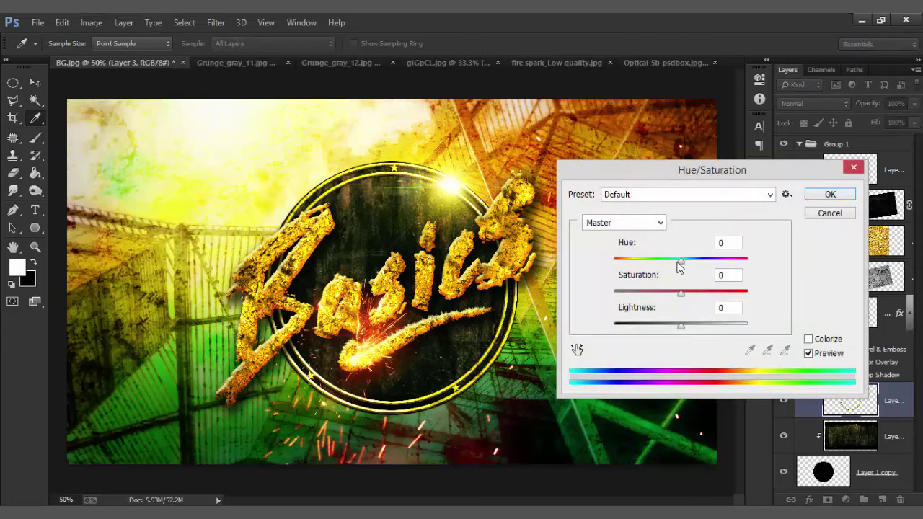
pyautogui.click(678, 263)
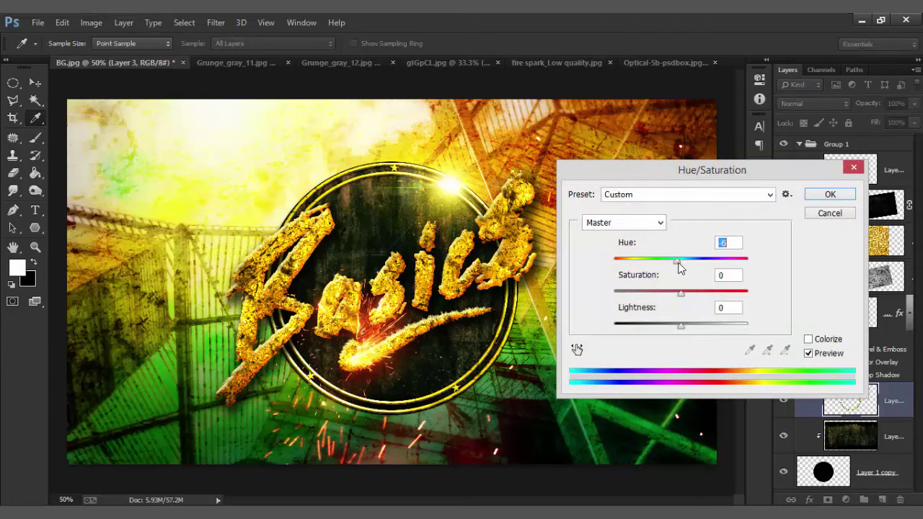
pyautogui.click(837, 198)
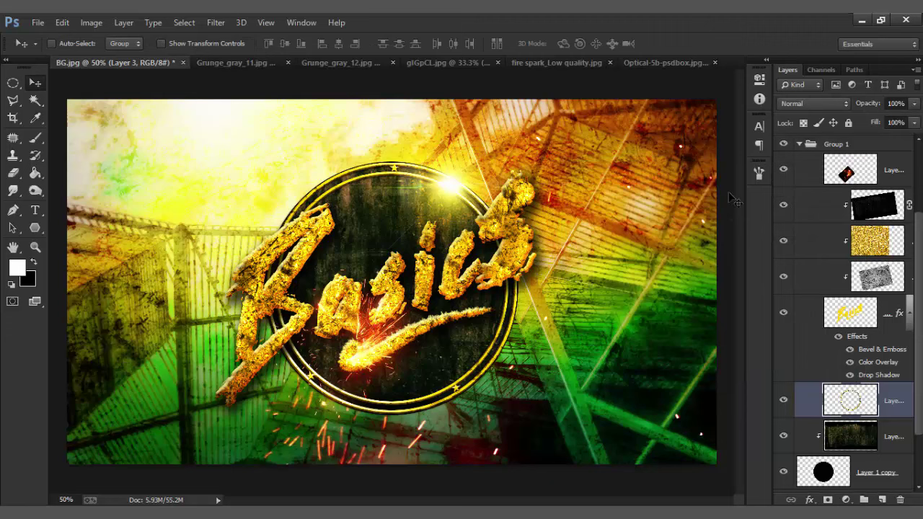
pyautogui.click(801, 143)
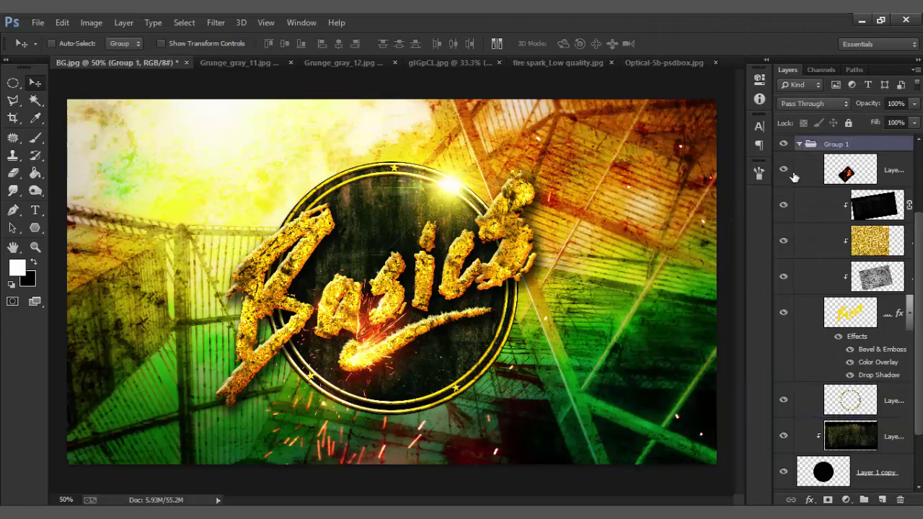
# Add Layer 11 to Group 1 and set up a 100%-opacity brush with Shape Dynamics
pyautogui.click(882, 500)
pyautogui.click(36, 138)
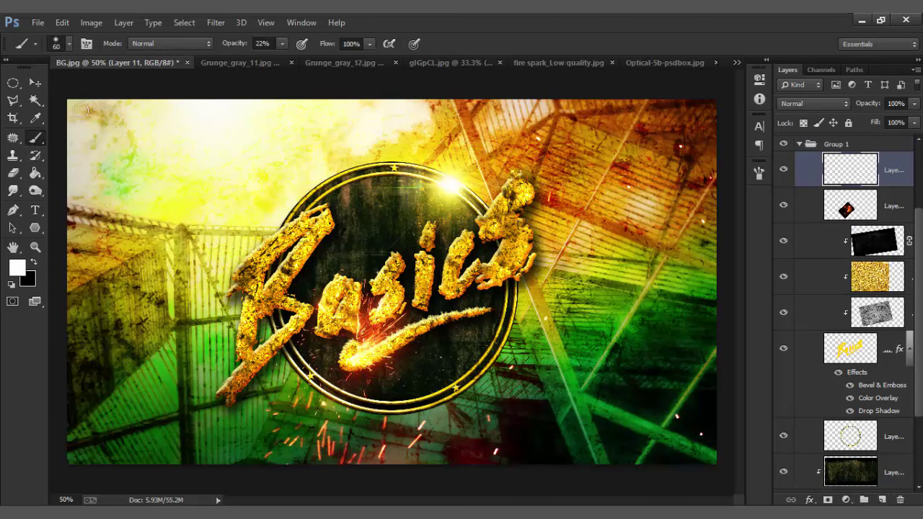
pyautogui.moveTo(234, 46); pyautogui.dragTo(347, 45)
pyautogui.click(759, 173)
pyautogui.click(514, 176)
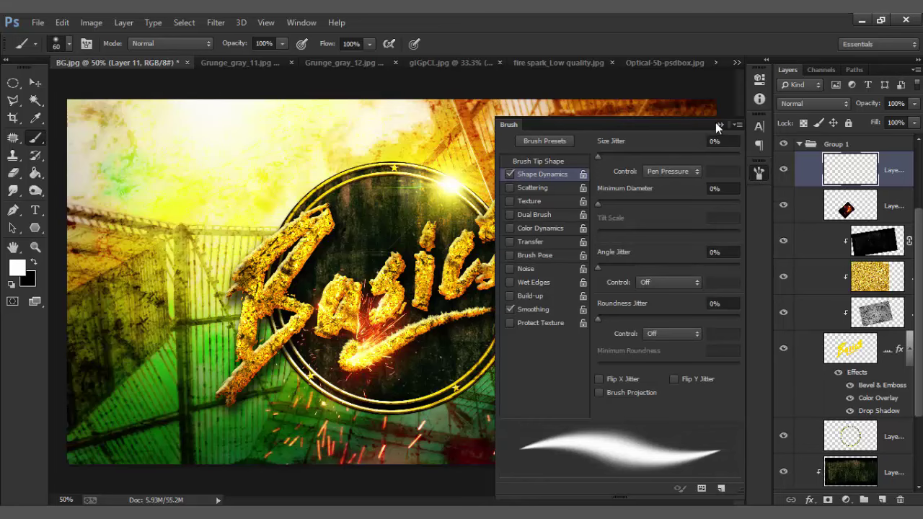
pyautogui.click(719, 125)
pyautogui.hotkey('ctrl', '+')
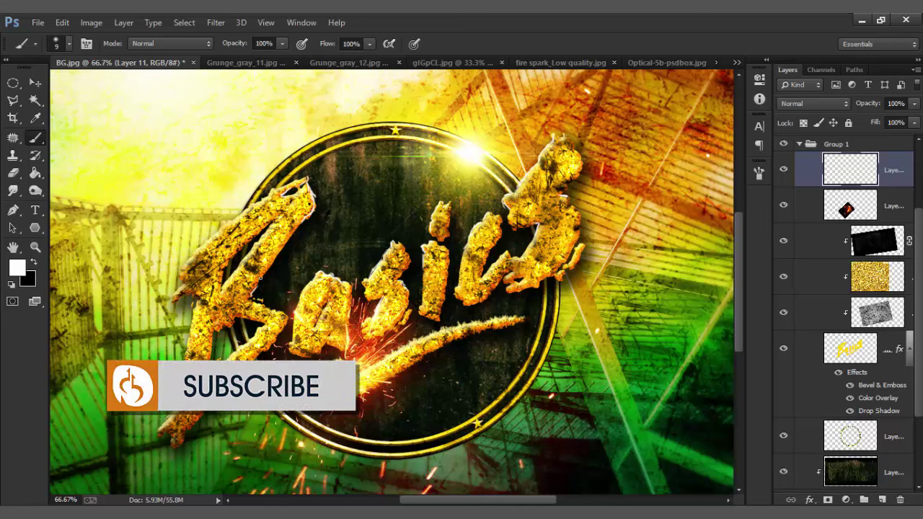
pyautogui.hotkey('ctrl', '-')
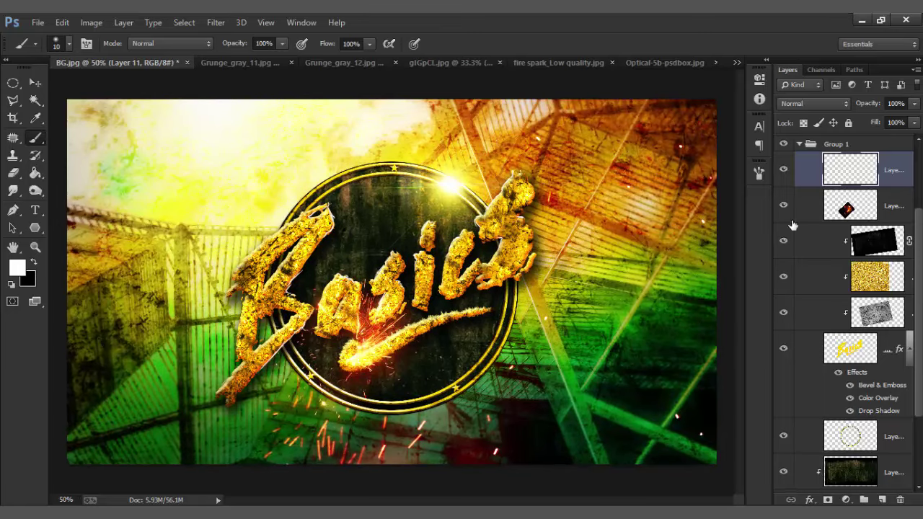
# Duplicate the gold texture layer and move the copy above the ring layer
pyautogui.click(869, 287)
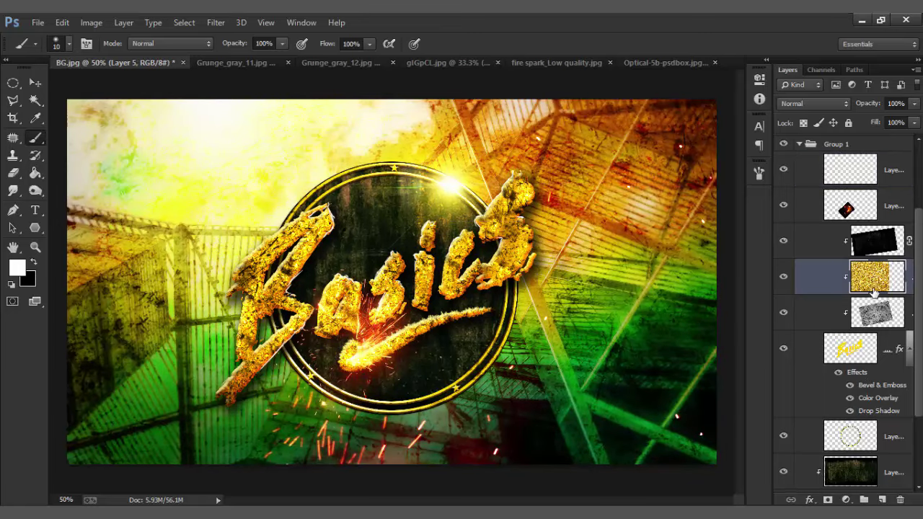
pyautogui.rightClick(872, 281)
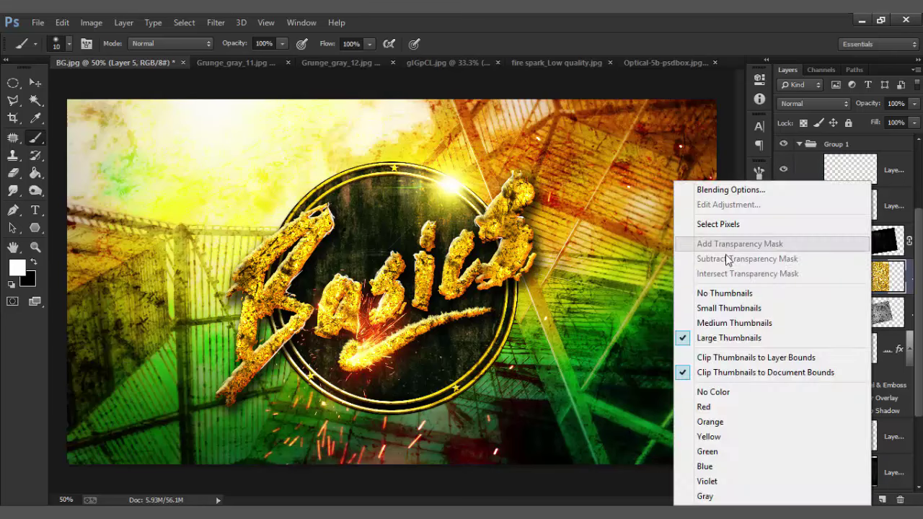
pyautogui.click(910, 285)
pyautogui.rightClick(888, 278)
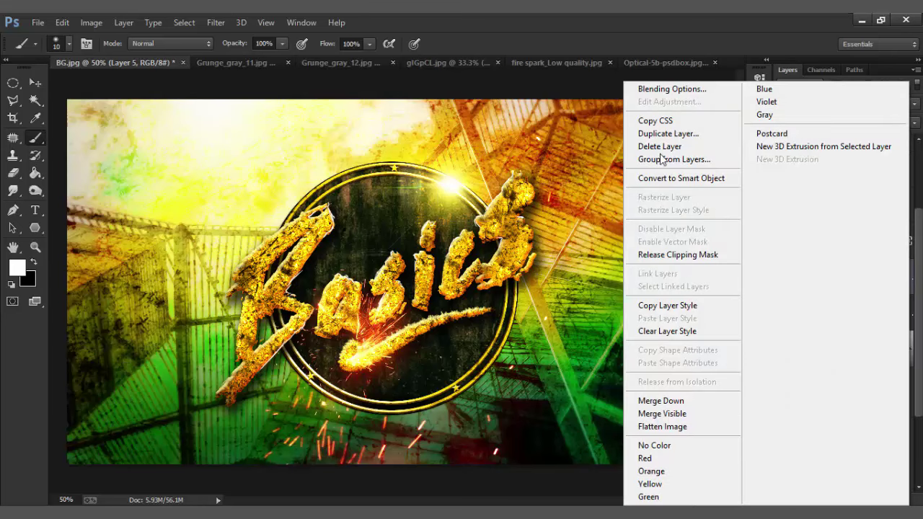
pyautogui.click(667, 133)
pyautogui.click(577, 156)
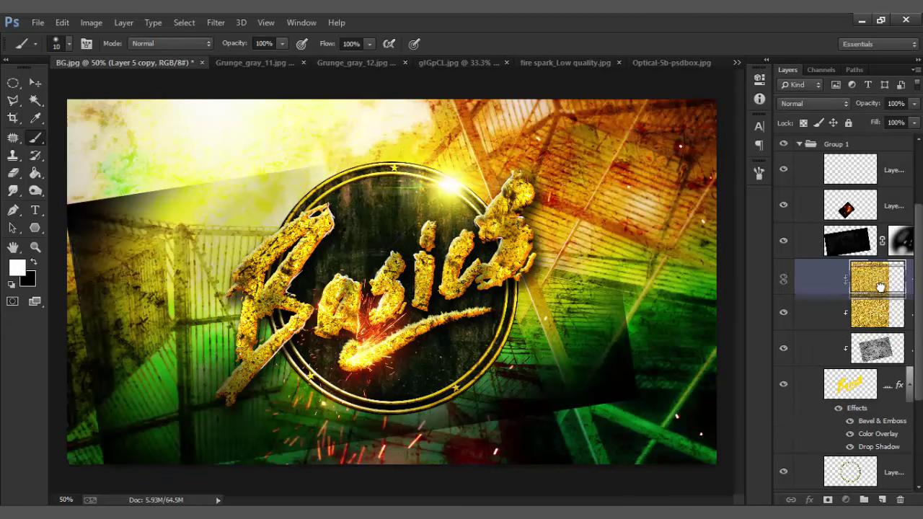
pyautogui.moveTo(878, 282); pyautogui.dragTo(876, 462)
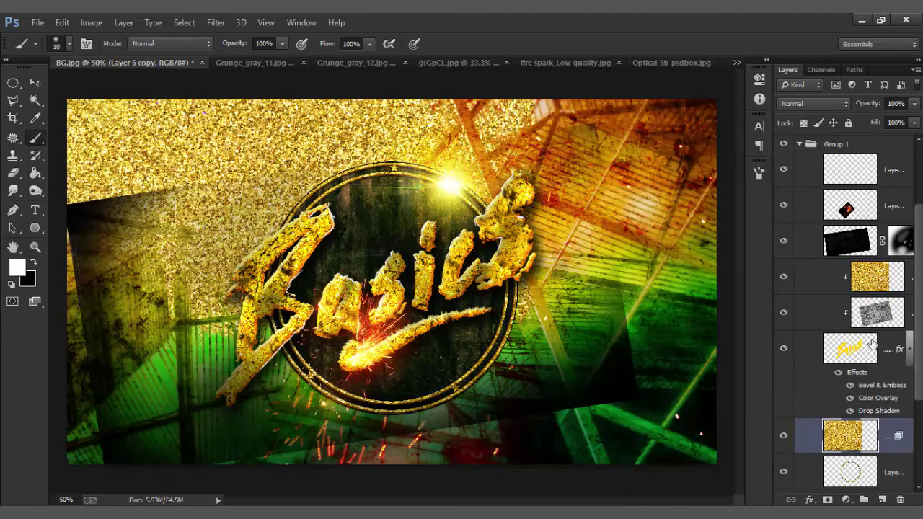
# Clip the gold copy to the ring layer and reposition it over the ring
pyautogui.keyDown('alt'); pyautogui.click(873, 257); pyautogui.keyUp('alt')
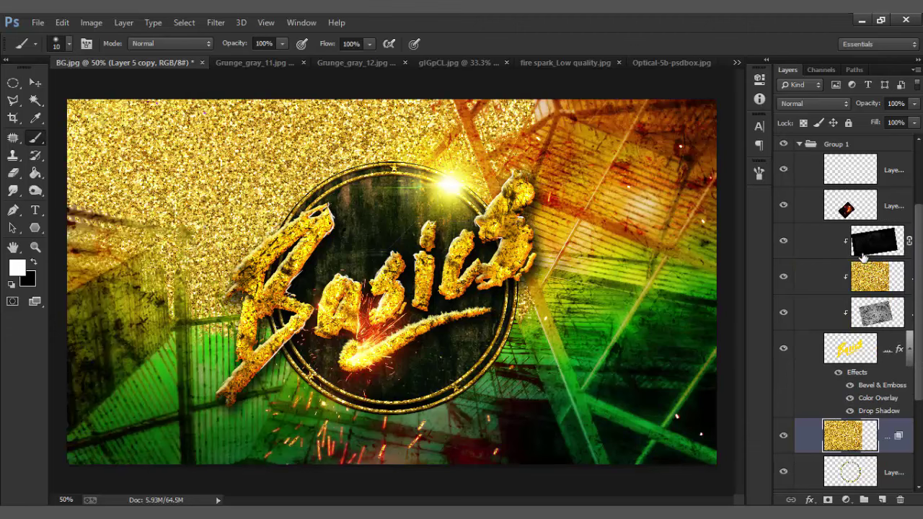
pyautogui.press('alt')
pyautogui.press('alt')
pyautogui.keyDown('alt'); pyautogui.click(836, 456); pyautogui.keyUp('alt')
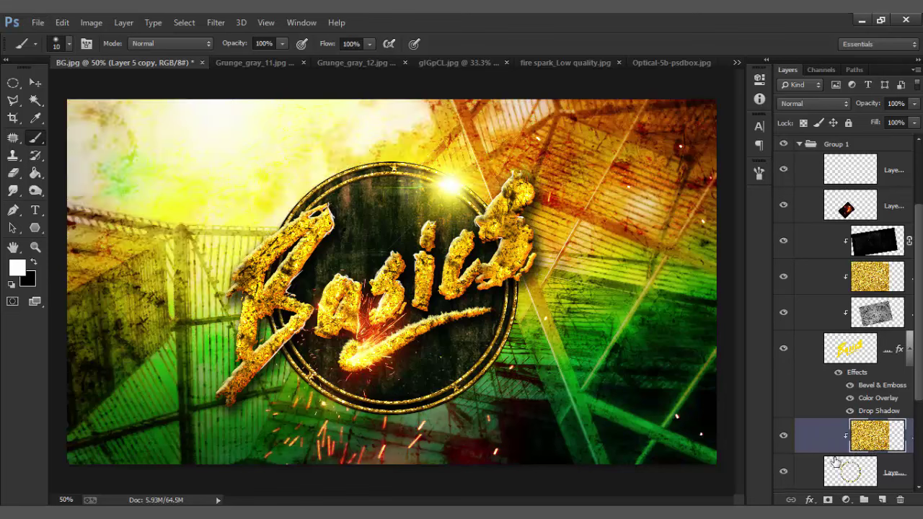
pyautogui.click(36, 84)
pyautogui.moveTo(371, 160); pyautogui.dragTo(384, 204)
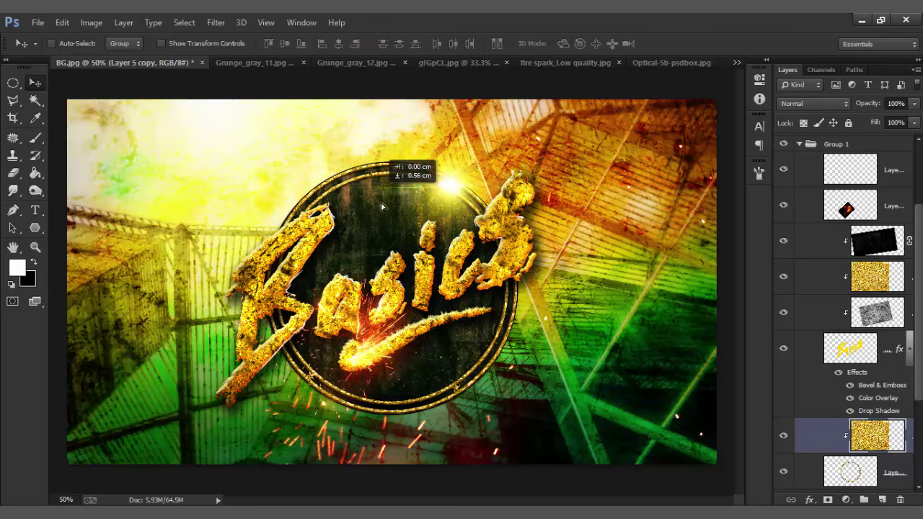
# Set the gold copy's blend mode to Screen
pyautogui.click(835, 102)
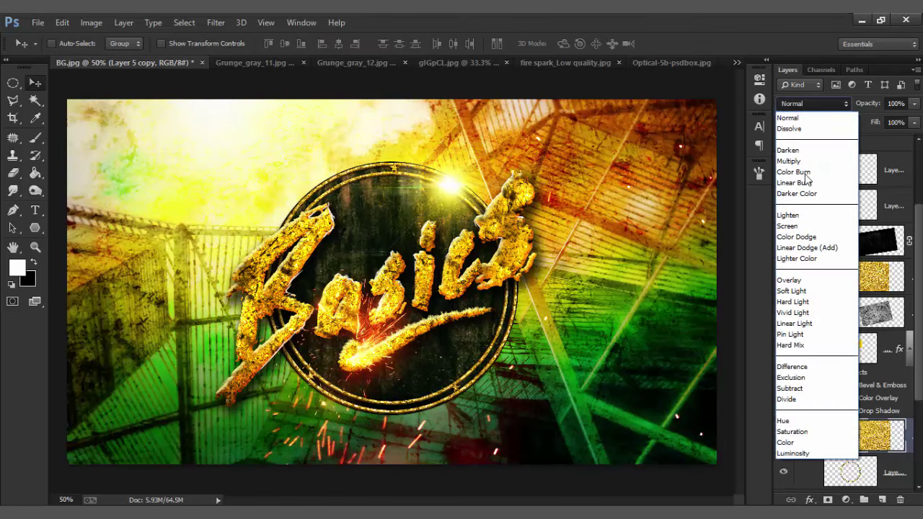
pyautogui.click(792, 230)
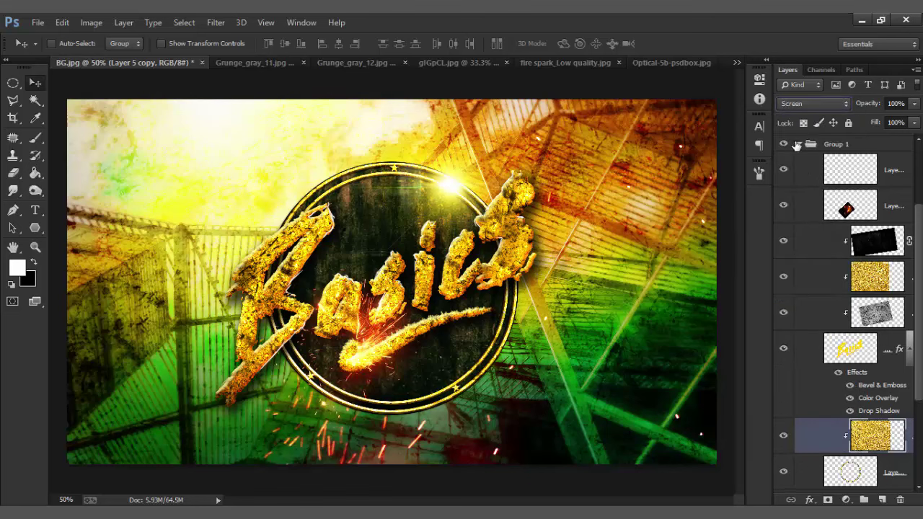
pyautogui.click(807, 103)
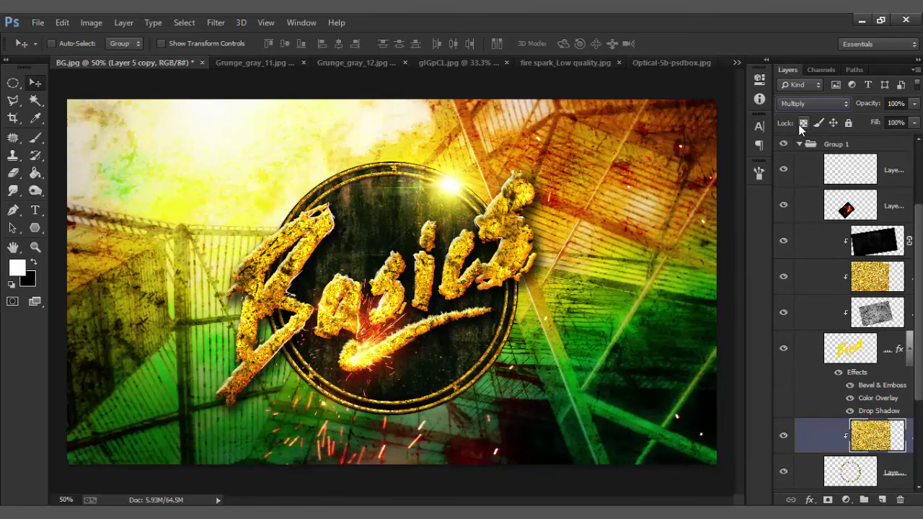
pyautogui.click(813, 103)
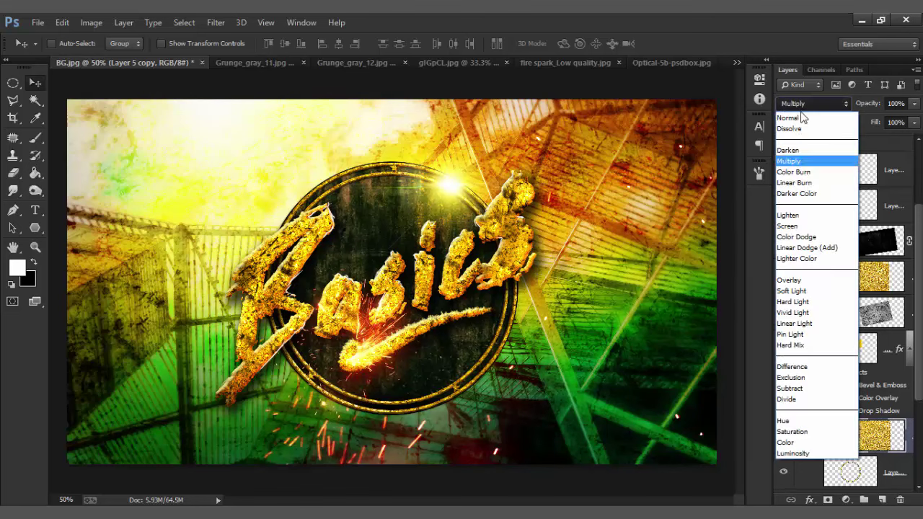
pyautogui.click(793, 228)
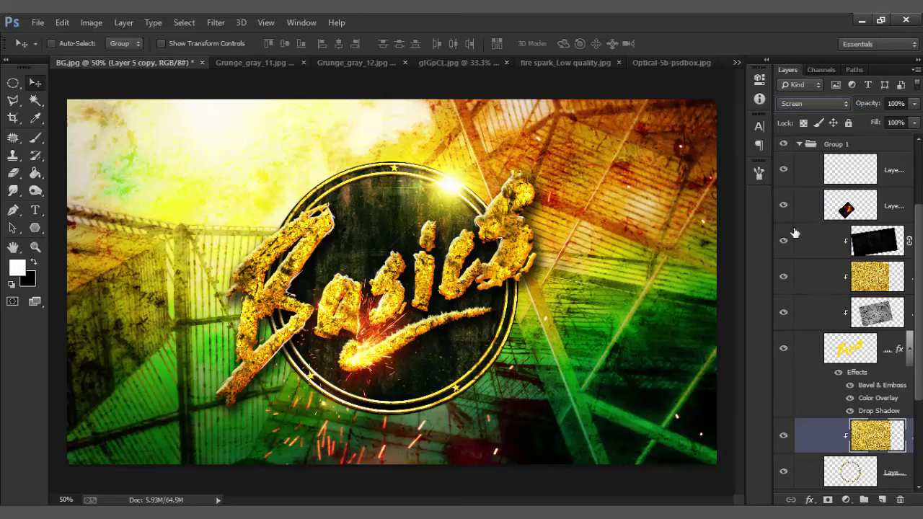
pyautogui.click(897, 103)
pyautogui.write('24')
# Collapse Group 1 and select all layers from Layer 1 to Layer 10
pyautogui.click(801, 144)
pyautogui.click(855, 339)
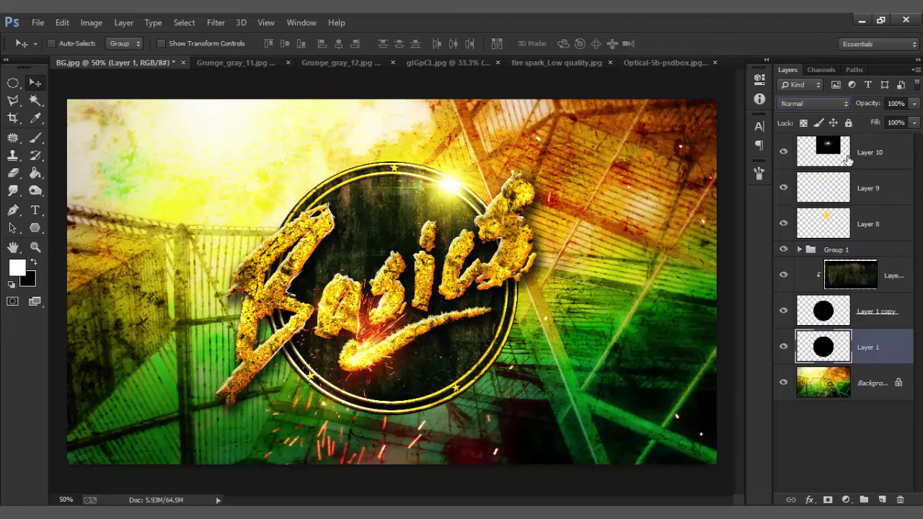
pyautogui.keyDown('shift'); pyautogui.click(869, 165); pyautogui.keyUp('shift')
pyautogui.rightClick(876, 163)
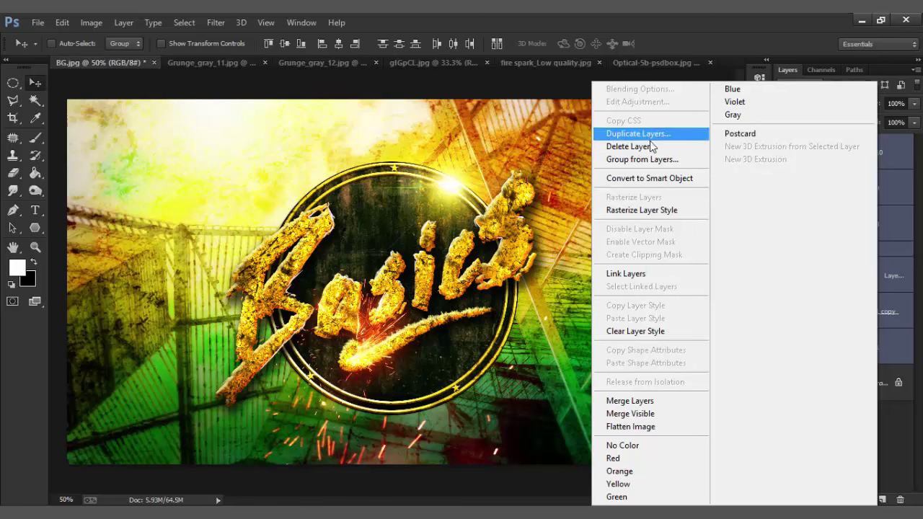
# Group the selected badge layers into Group 2, duplicate it, and hide the original
pyautogui.click(642, 159)
pyautogui.click(573, 179)
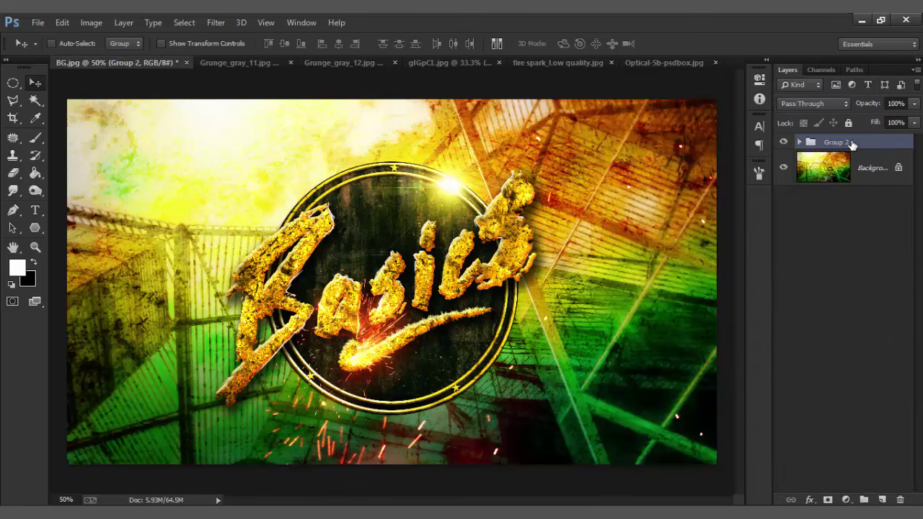
pyautogui.rightClick(852, 144)
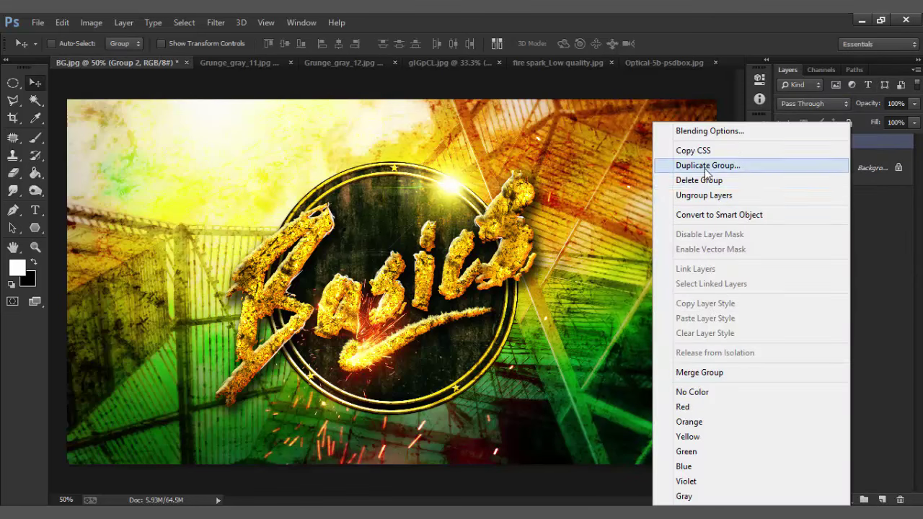
pyautogui.click(705, 170)
pyautogui.click(579, 165)
pyautogui.click(784, 157)
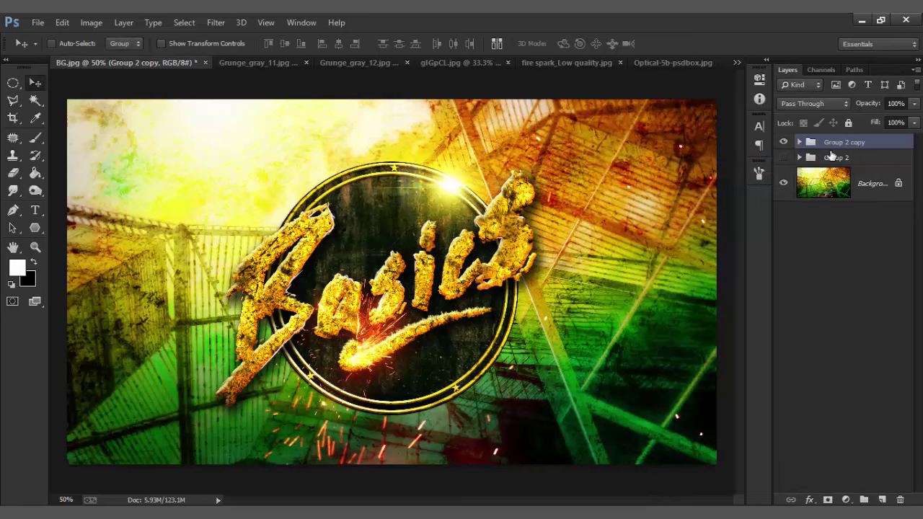
# Nest Group 2 copy inside a new Group 3, undoing a trial merge
pyautogui.rightClick(839, 146)
pyautogui.click(682, 372)
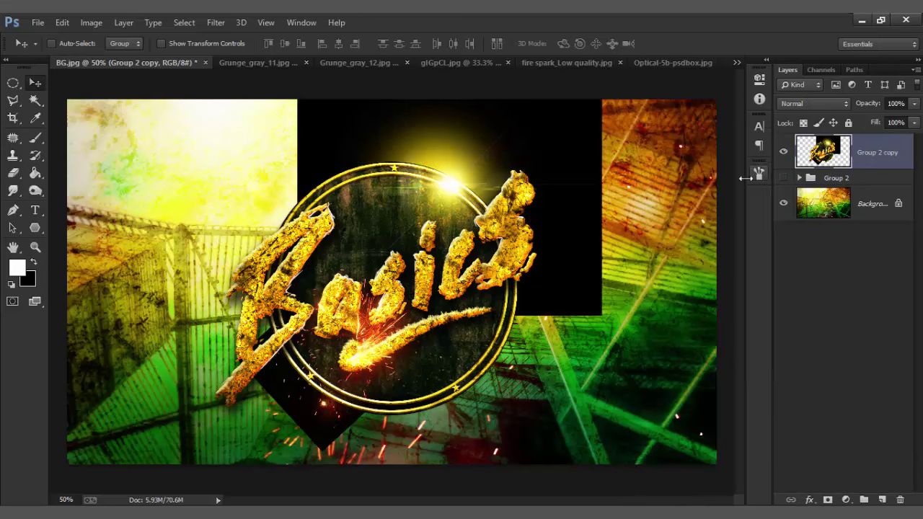
pyautogui.hotkey('ctrl', 'z')
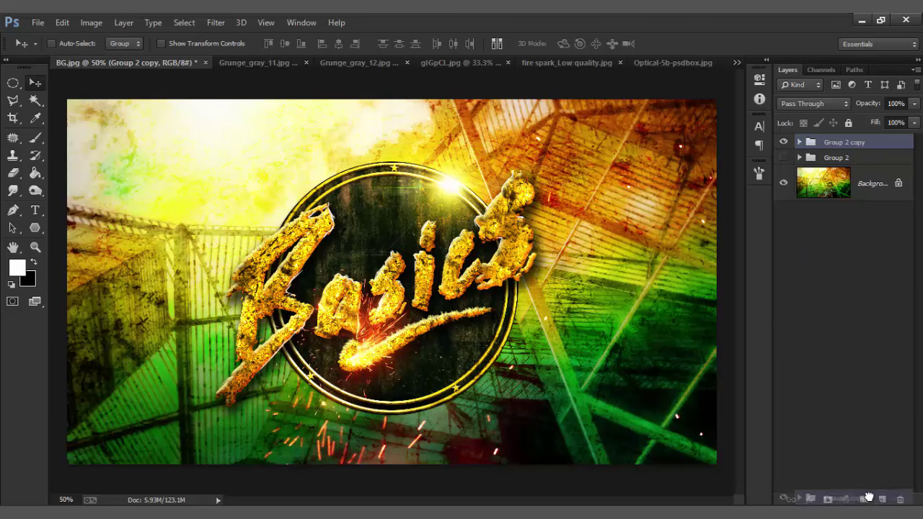
pyautogui.moveTo(850, 143); pyautogui.dragTo(864, 499)
pyautogui.click(799, 142)
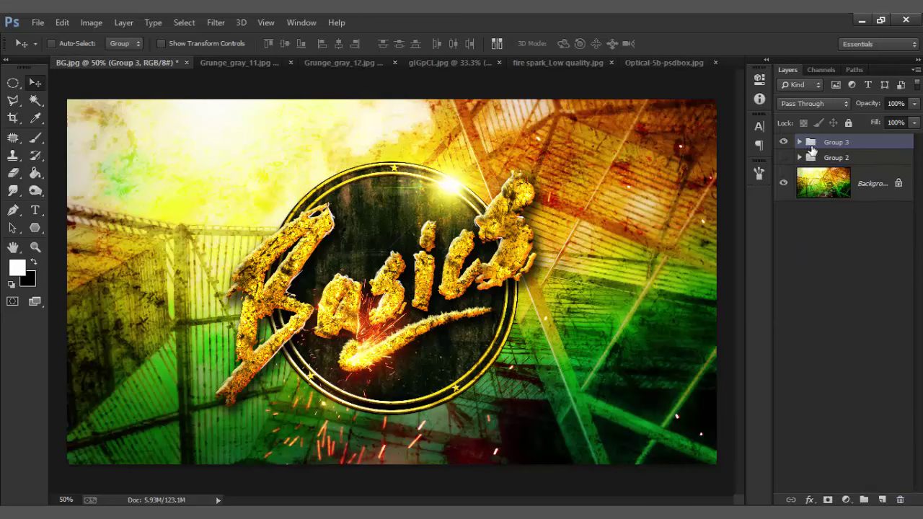
# Keep Group 3 unmerged and add a new empty layer above it
pyautogui.rightClick(837, 142)
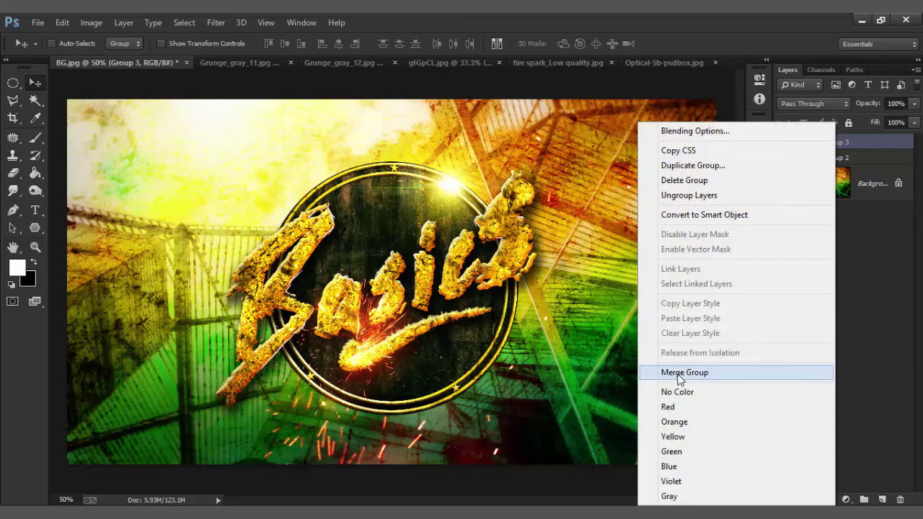
pyautogui.click(682, 370)
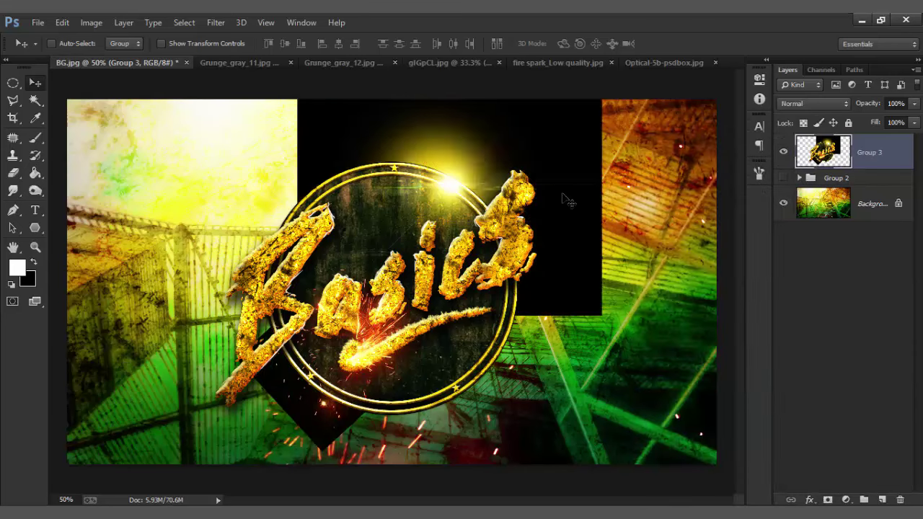
pyautogui.hotkey('ctrl', 'z')
pyautogui.click(784, 142)
pyautogui.click(784, 142)
pyautogui.click(784, 142)
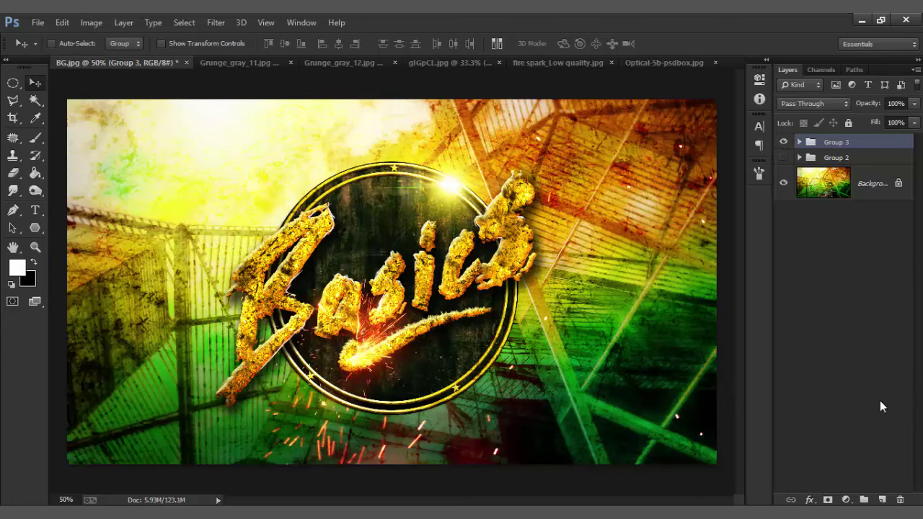
pyautogui.click(880, 497)
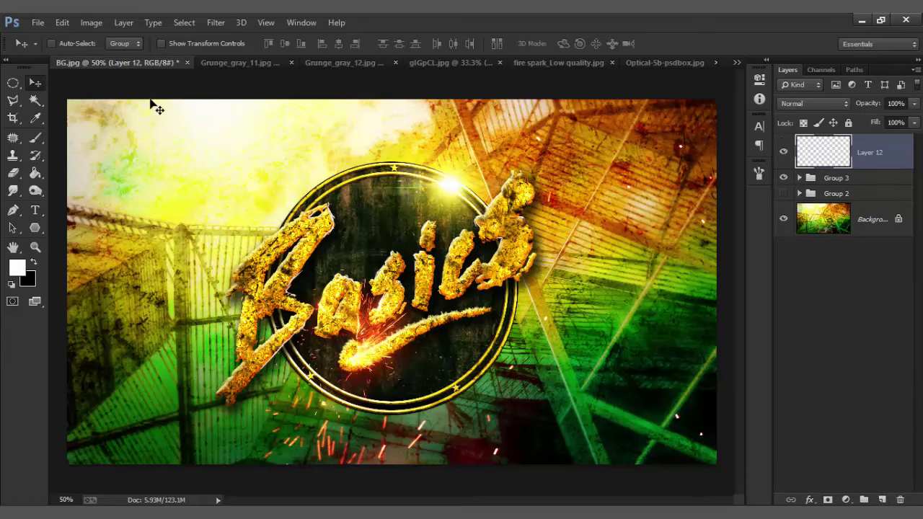
# Open Grunge_gray_11 and drag the texture into BG.jpg
pyautogui.click(39, 22)
pyautogui.click(81, 62)
pyautogui.click(534, 141)
pyautogui.doubleClick(534, 141)
pyautogui.moveTo(430, 177)
pyautogui.mouseDown()
pyautogui.moveTo(116, 65)
pyautogui.moveTo(406, 305)
pyautogui.moveTo(463, 285)
pyautogui.mouseUp()
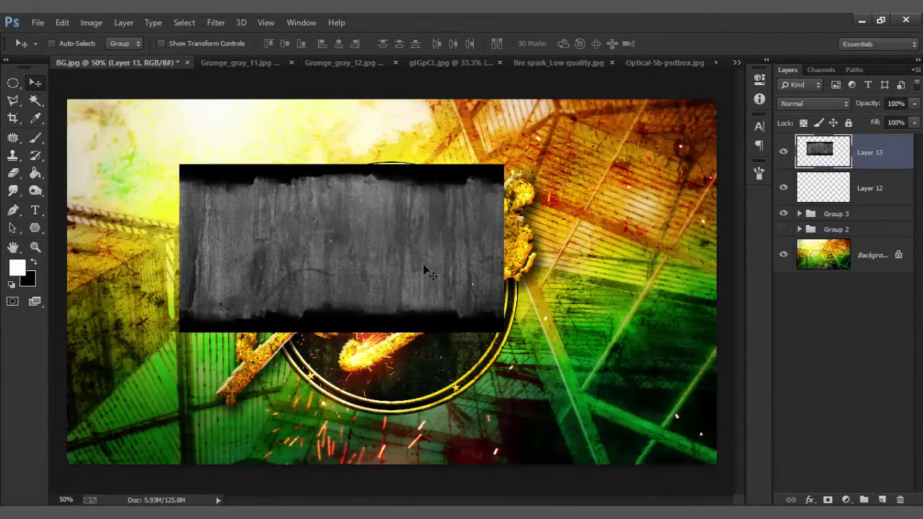
# Scale the grunge texture to about 190% over the canvas and invert it
pyautogui.hotkey('ctrl', 't')
pyautogui.moveTo(502, 333); pyautogui.dragTo(651, 406)
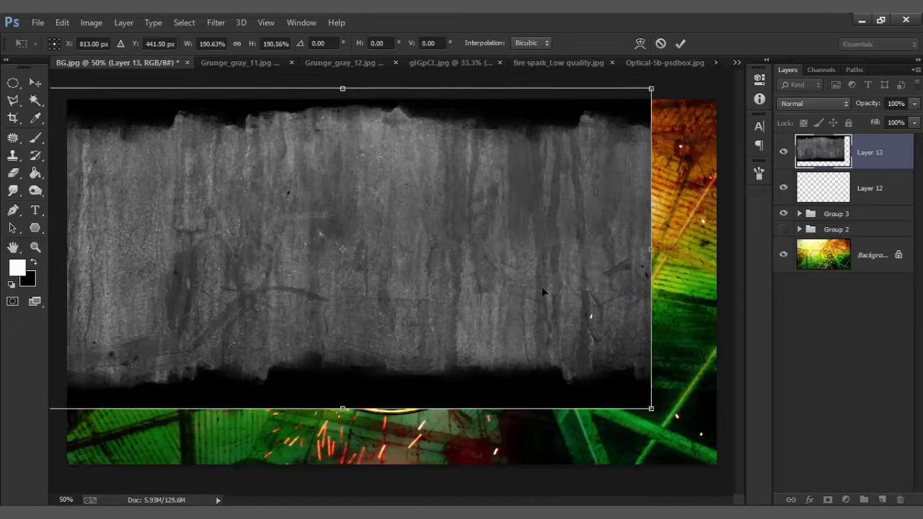
pyautogui.moveTo(541, 287); pyautogui.dragTo(586, 330)
pyautogui.press('Return')
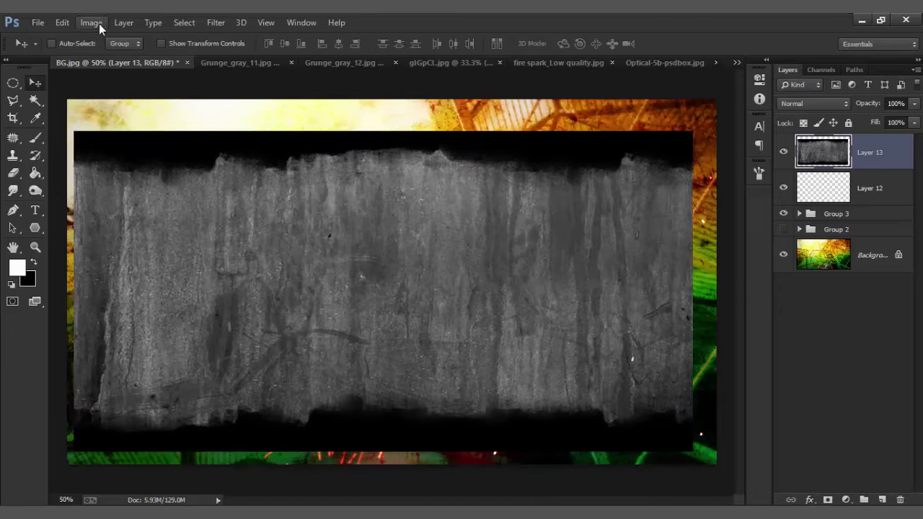
pyautogui.click(94, 23)
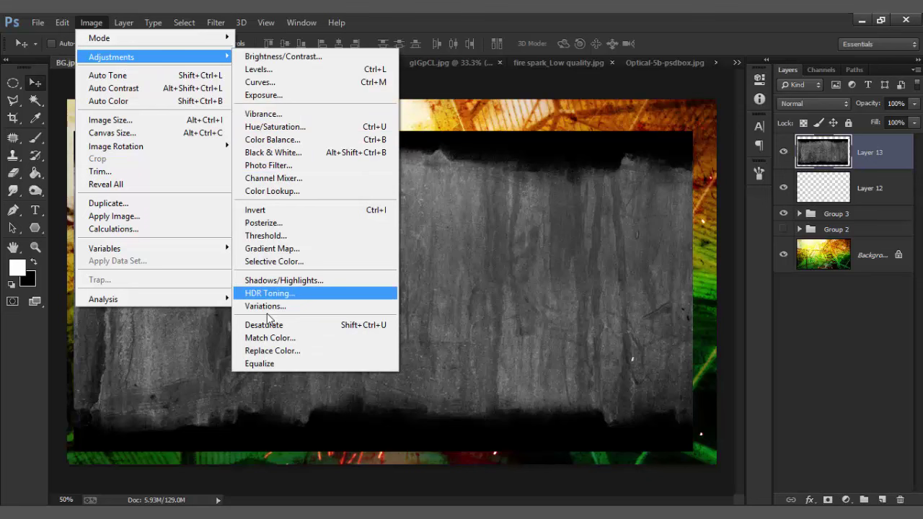
pyautogui.click(268, 211)
pyautogui.moveTo(547, 274); pyautogui.dragTo(558, 255)
# Apply Brightness/Contrast with brightness -88 and contrast 100 to the texture
pyautogui.click(91, 23)
pyautogui.moveTo(111, 57)
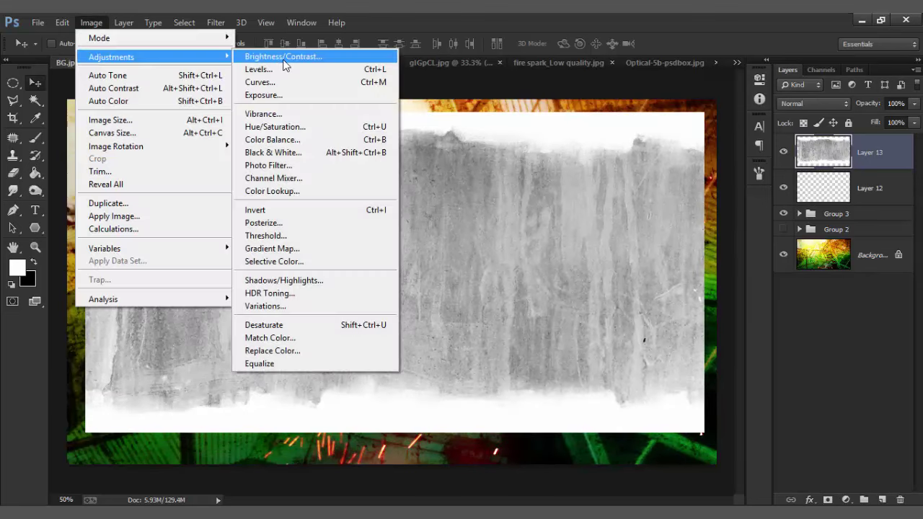
pyautogui.click(284, 57)
pyautogui.moveTo(120, 186); pyautogui.dragTo(98, 186)
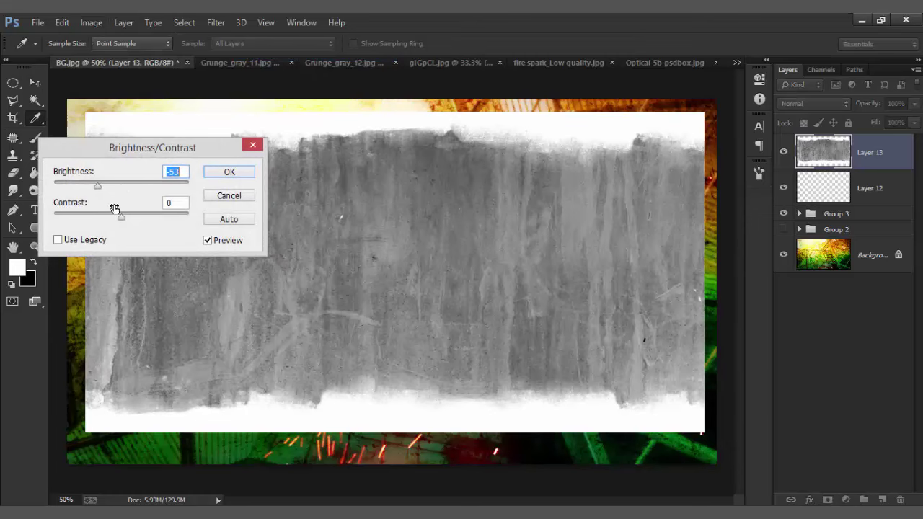
pyautogui.moveTo(171, 220); pyautogui.dragTo(230, 218)
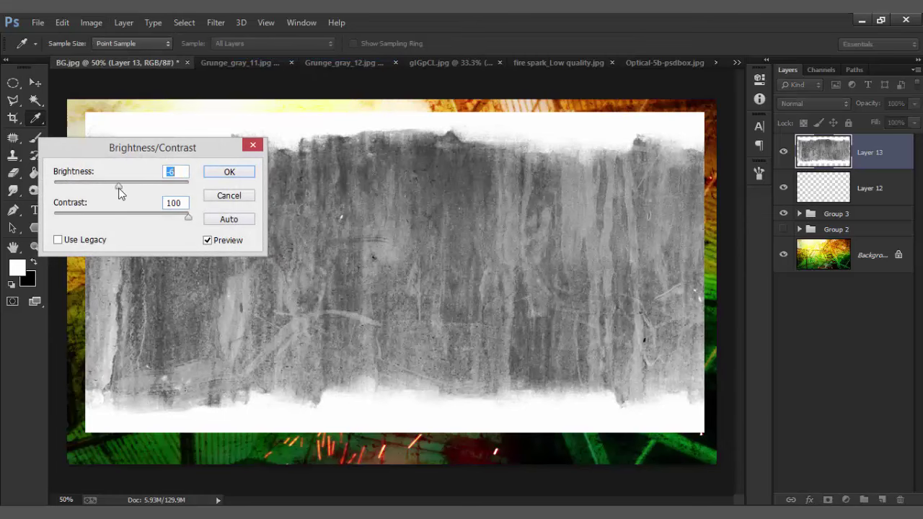
pyautogui.moveTo(119, 186); pyautogui.dragTo(90, 194)
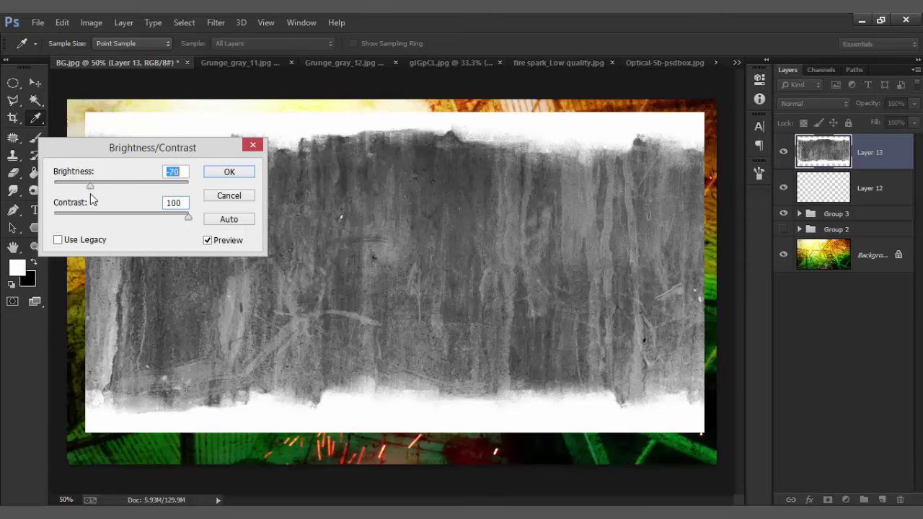
pyautogui.moveTo(90, 187); pyautogui.dragTo(81, 188)
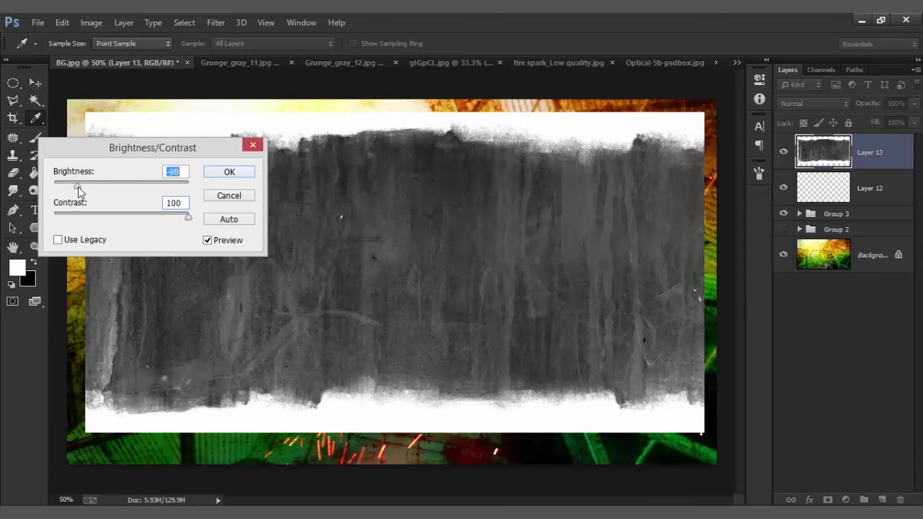
pyautogui.click(229, 171)
# Try Screen, invert the texture back to dark, and settle on Multiply blending
pyautogui.press('v')
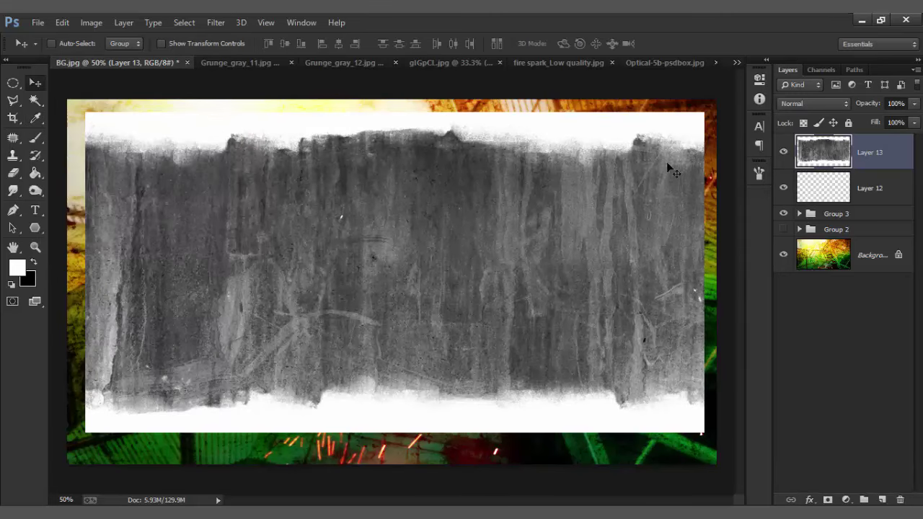
pyautogui.click(802, 103)
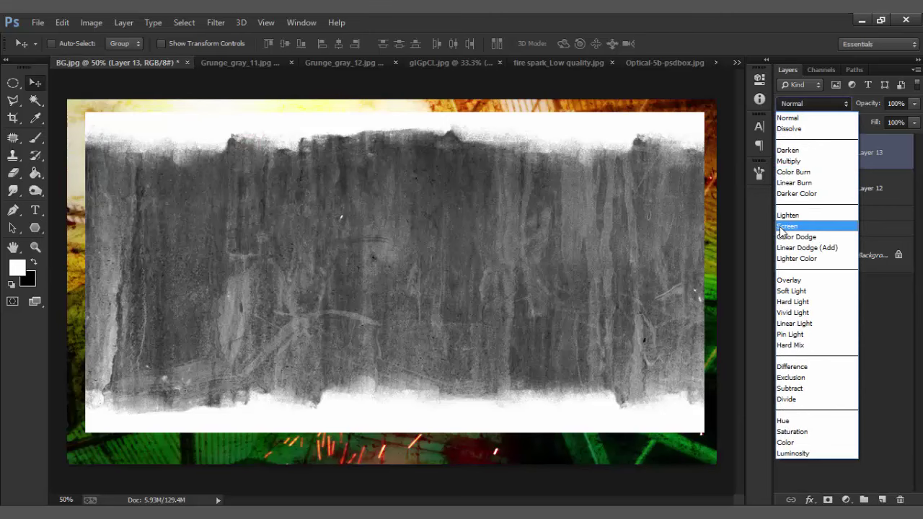
pyautogui.click(801, 223)
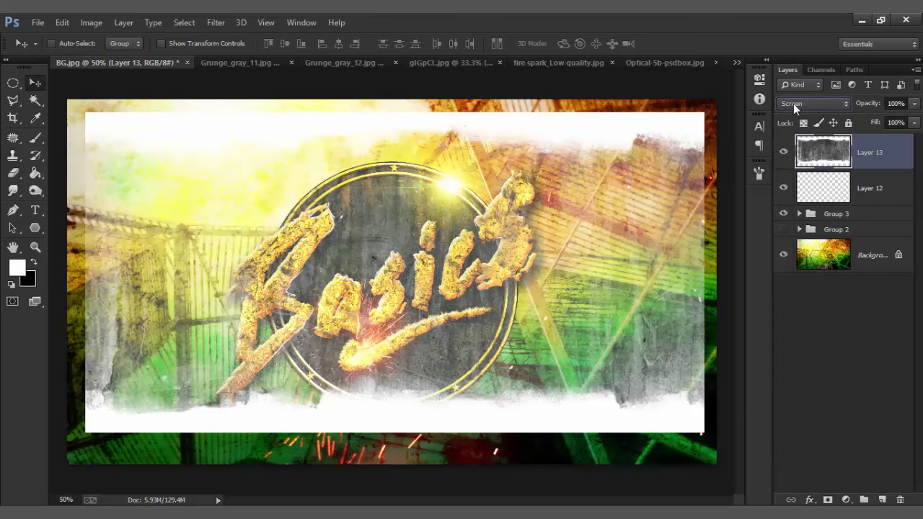
pyautogui.click(91, 22)
pyautogui.click(296, 207)
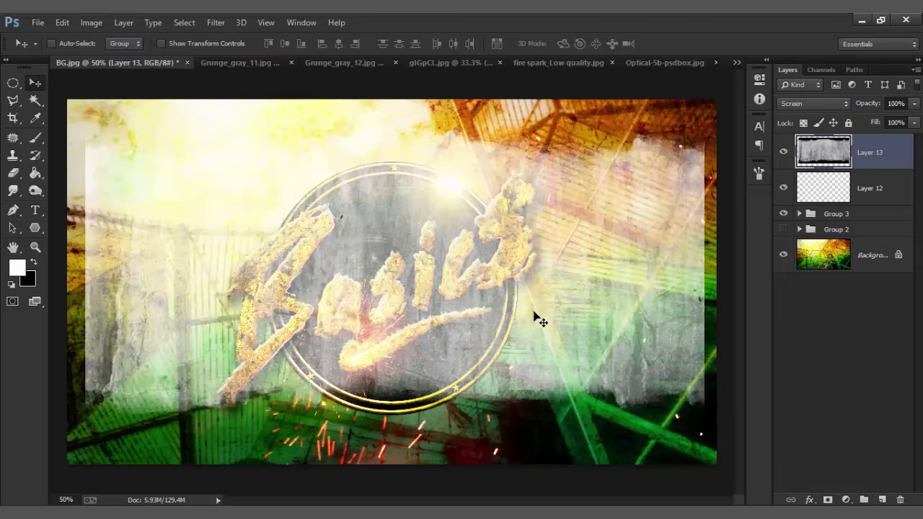
pyautogui.click(813, 104)
pyautogui.click(779, 164)
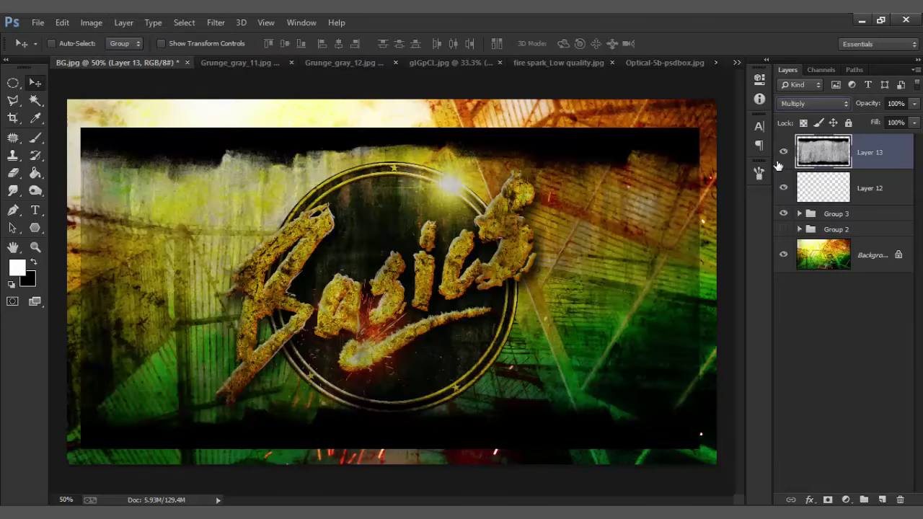
pyautogui.moveTo(638, 265); pyautogui.dragTo(637, 253)
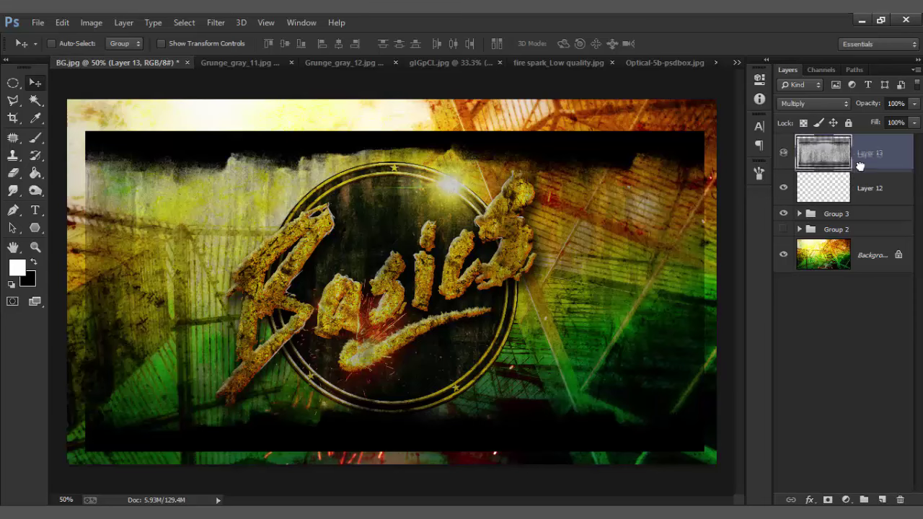
# Move Layer 13 below Layer 12 and lower its opacity to 40%
pyautogui.moveTo(863, 160); pyautogui.dragTo(861, 211)
pyautogui.keyDown('alt'); pyautogui.click(863, 201); pyautogui.keyUp('alt')
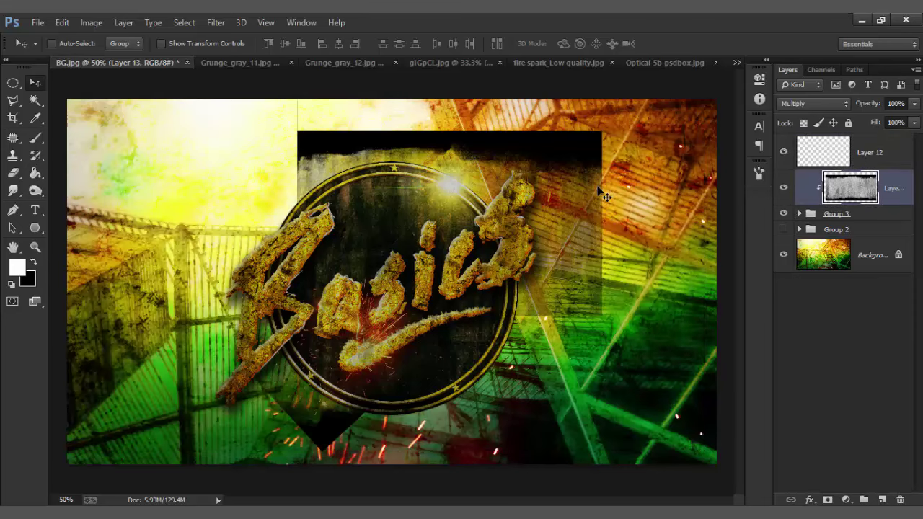
pyautogui.hotkey('ctrl', 'z')
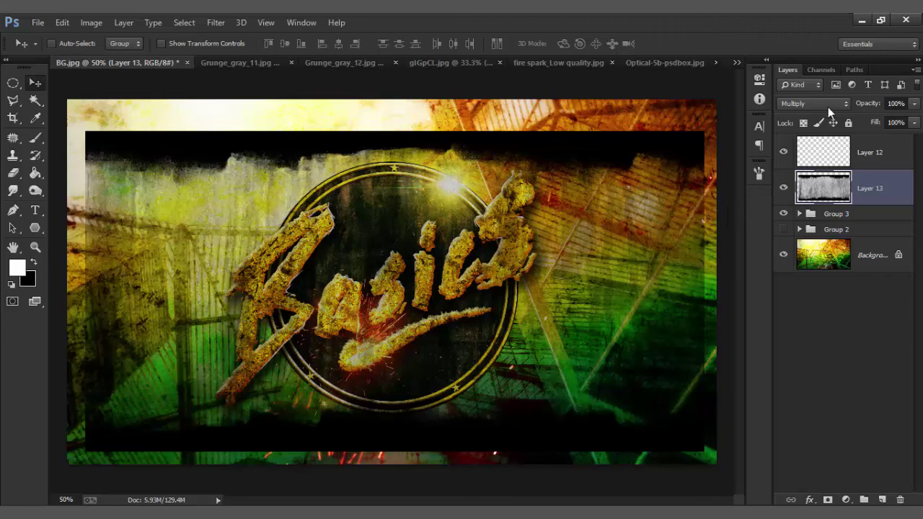
pyautogui.moveTo(863, 108); pyautogui.dragTo(857, 108)
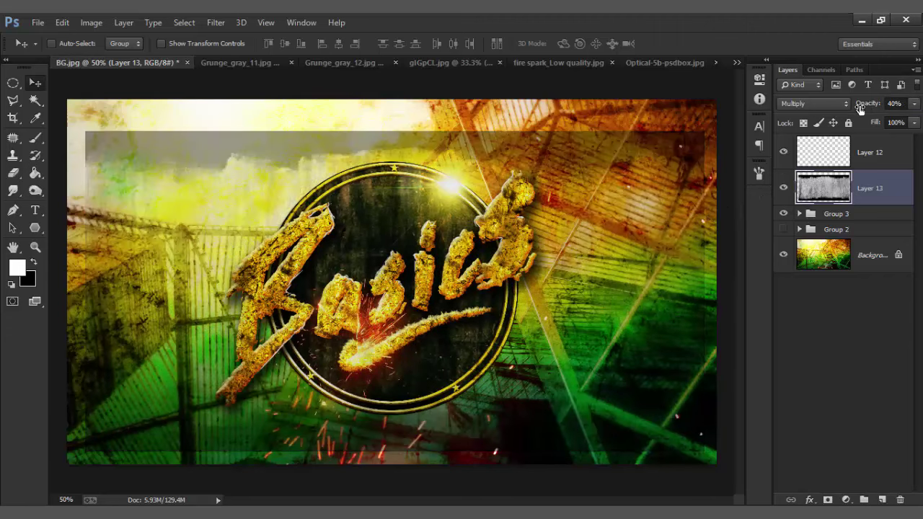
# Add a mask to Layer 13 and paint out grunge over the top band and left of the B
pyautogui.click(827, 500)
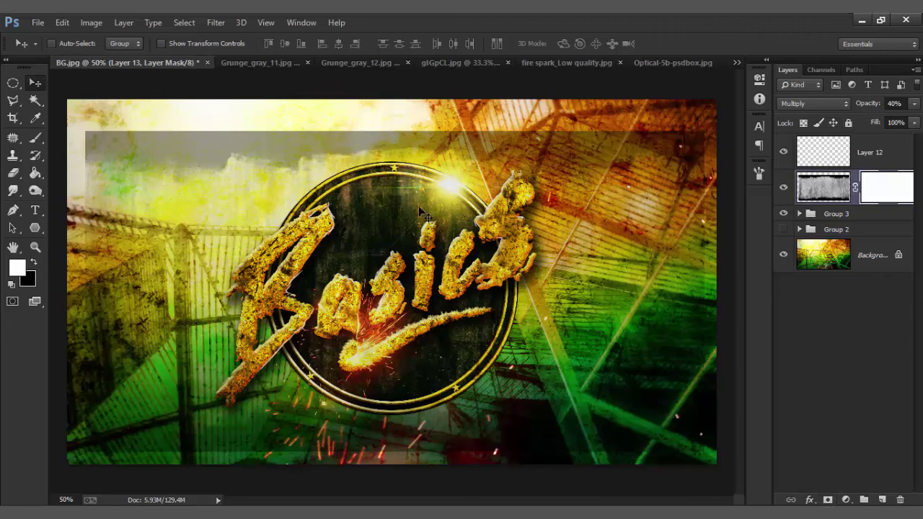
pyautogui.click(35, 137)
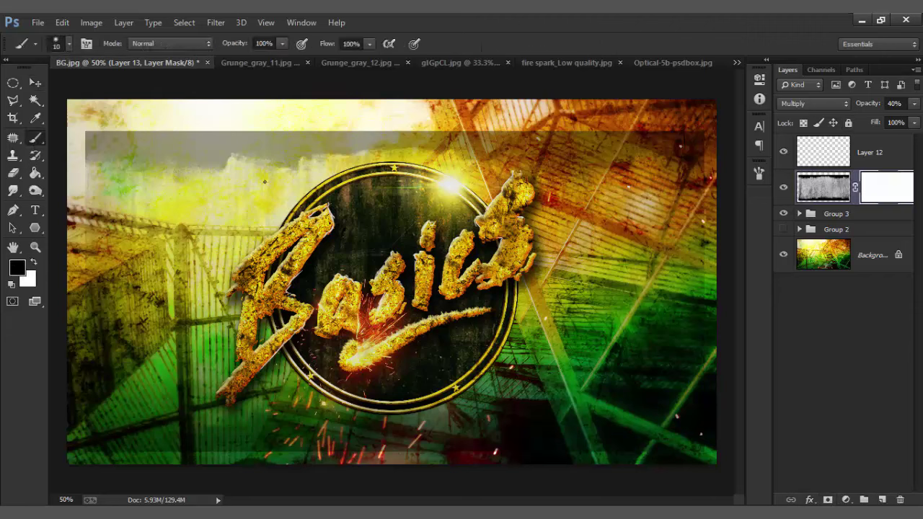
pyautogui.press(']')
pyautogui.press(']')
pyautogui.press(']')
pyautogui.moveTo(207, 165)
pyautogui.mouseDown()
pyautogui.moveTo(469, 137)
pyautogui.moveTo(445, 424)
pyautogui.moveTo(116, 462)
pyautogui.mouseUp()
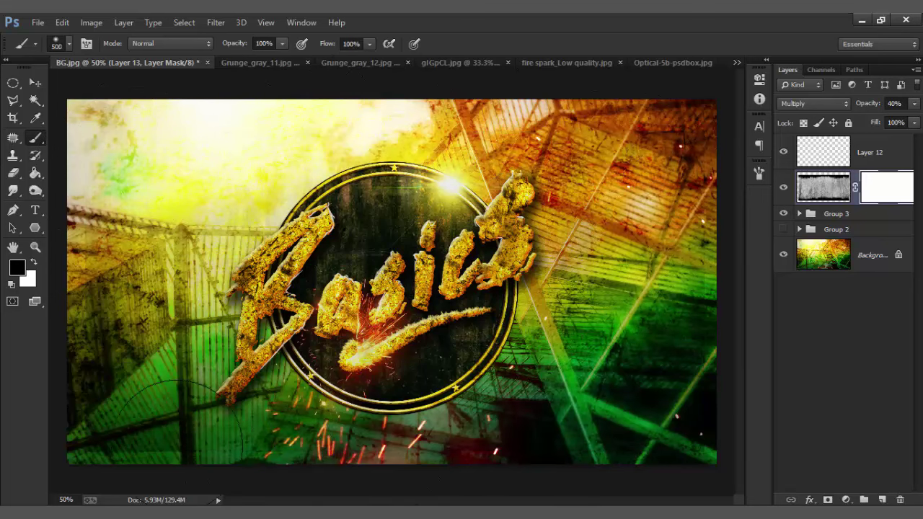
pyautogui.press('[')
pyautogui.press('[')
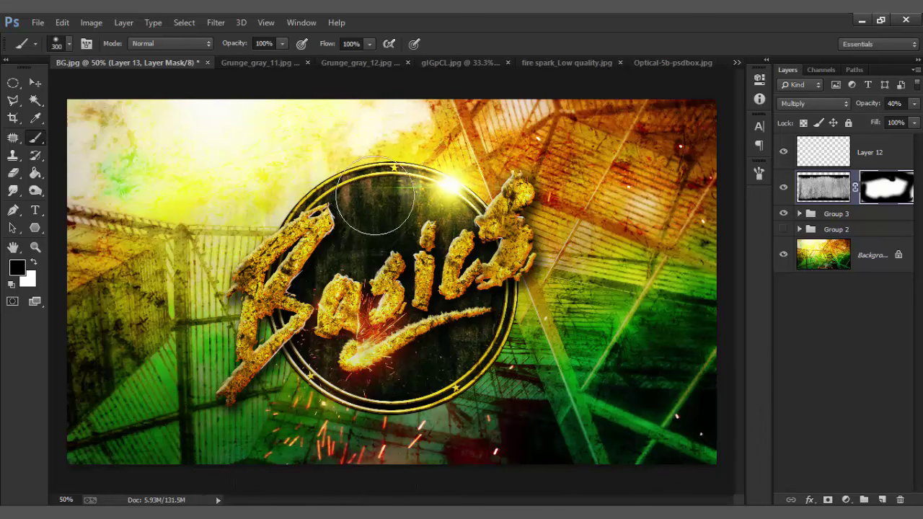
pyautogui.moveTo(231, 264); pyautogui.dragTo(248, 228)
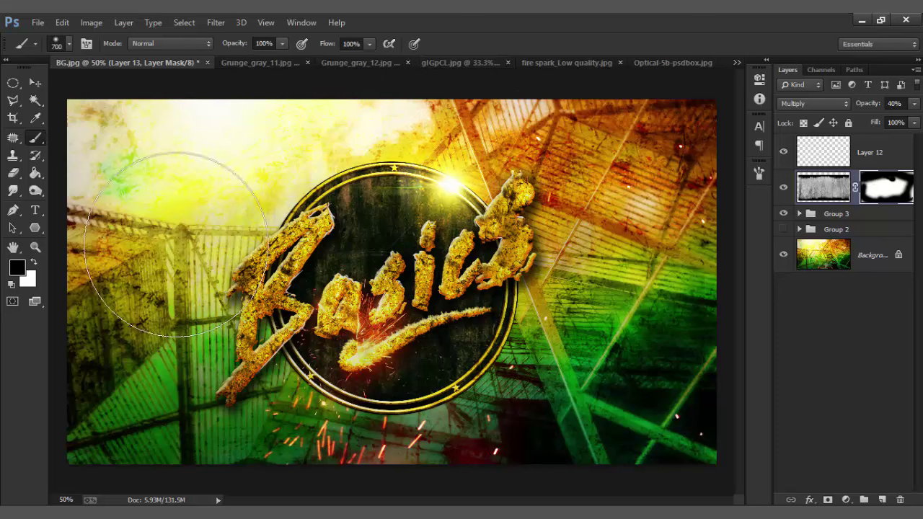
pyautogui.press(']')
pyautogui.press(']')
pyautogui.press(']')
pyautogui.moveTo(158, 142)
pyautogui.mouseDown()
pyautogui.moveTo(148, 317)
pyautogui.moveTo(209, 360)
pyautogui.moveTo(232, 460)
pyautogui.mouseUp()
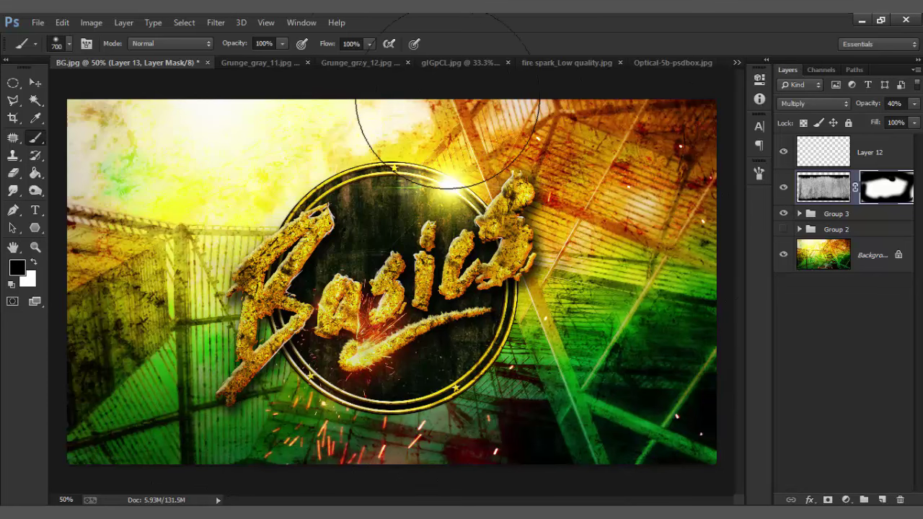
# Mask the grunge around the logo glow and the Basics letters
pyautogui.click(627, 274)
pyautogui.press('[')
pyautogui.press('[')
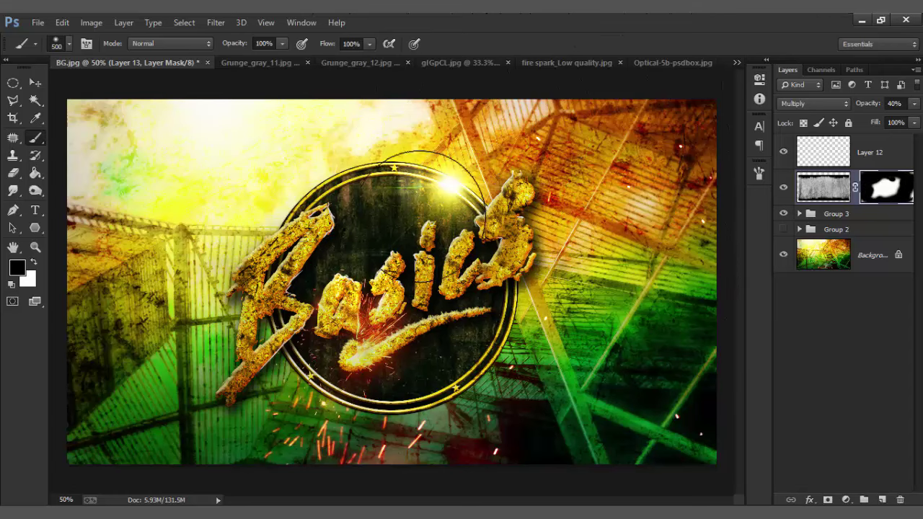
pyautogui.moveTo(440, 274); pyautogui.dragTo(491, 252)
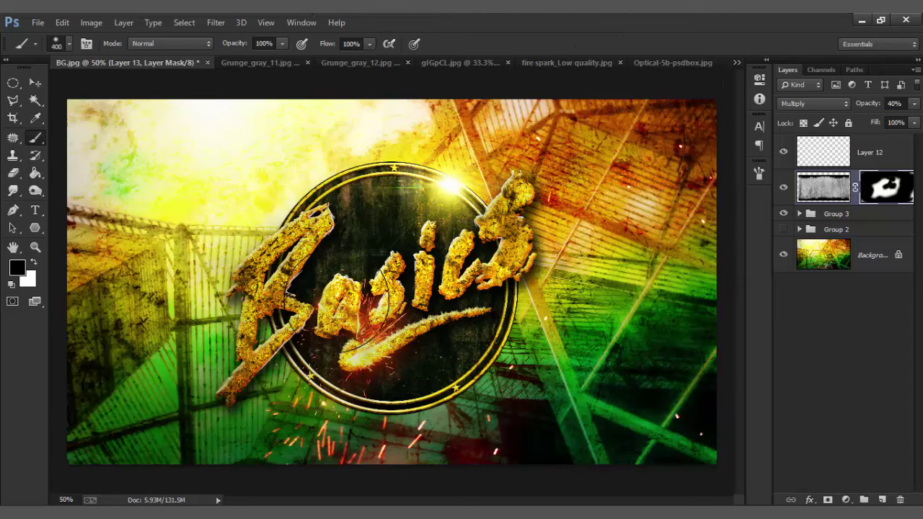
pyautogui.press('[')
pyautogui.moveTo(295, 227); pyautogui.dragTo(242, 346)
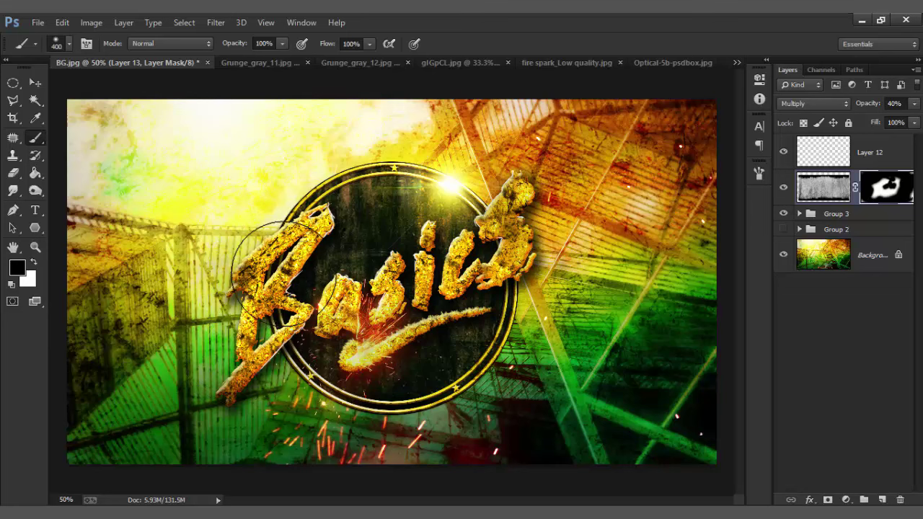
pyautogui.moveTo(519, 194); pyautogui.dragTo(512, 260)
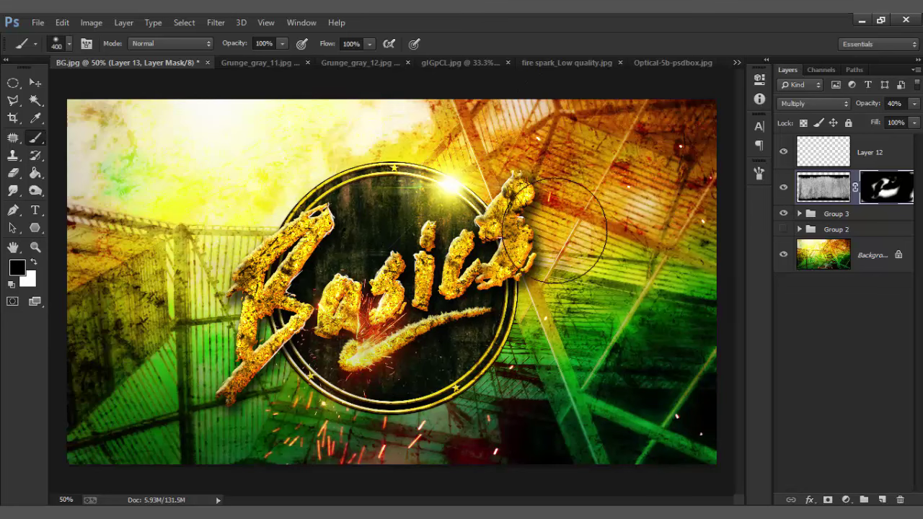
# Duplicate the Background layer as Background copy
pyautogui.click(850, 258)
pyautogui.rightClick(866, 257)
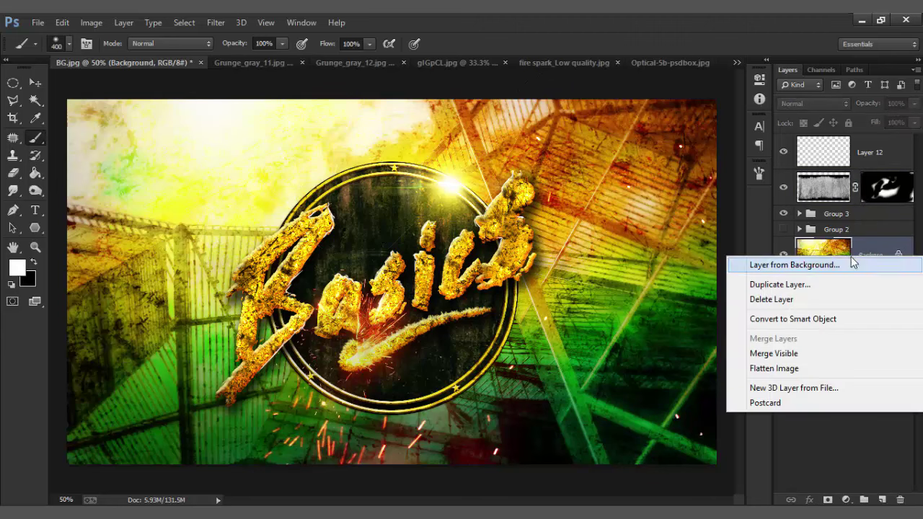
pyautogui.click(779, 284)
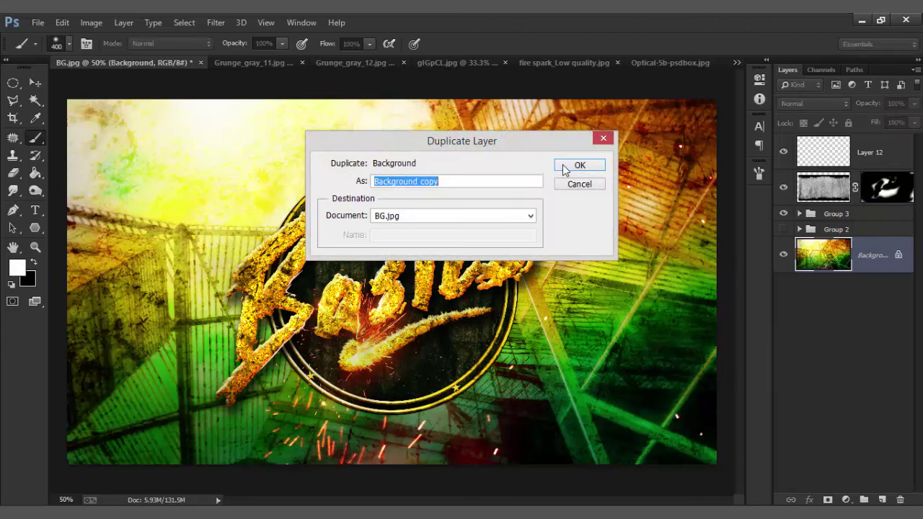
pyautogui.click(577, 168)
# Blur the copy with a 4.8-pixel Gaussian Blur and add a layer mask
pyautogui.click(215, 22)
pyautogui.moveTo(222, 171)
pyautogui.click(431, 268)
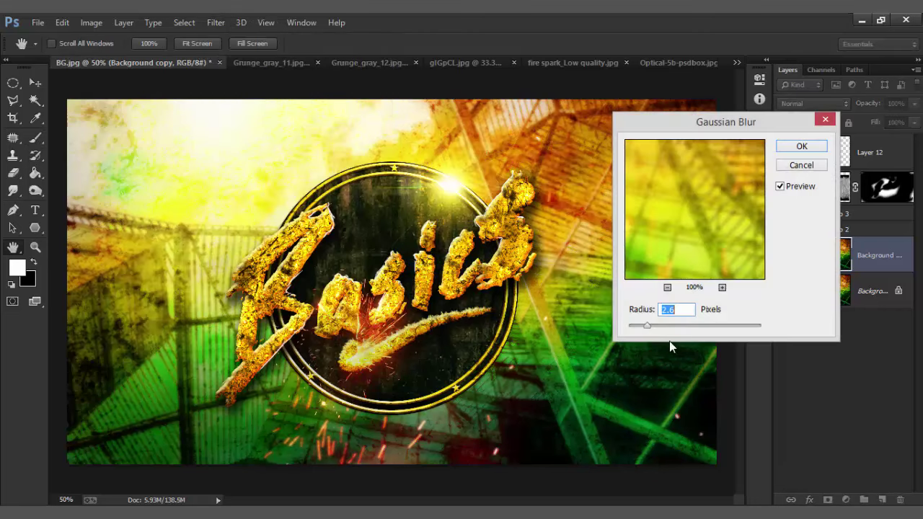
pyautogui.moveTo(661, 326); pyautogui.dragTo(665, 329)
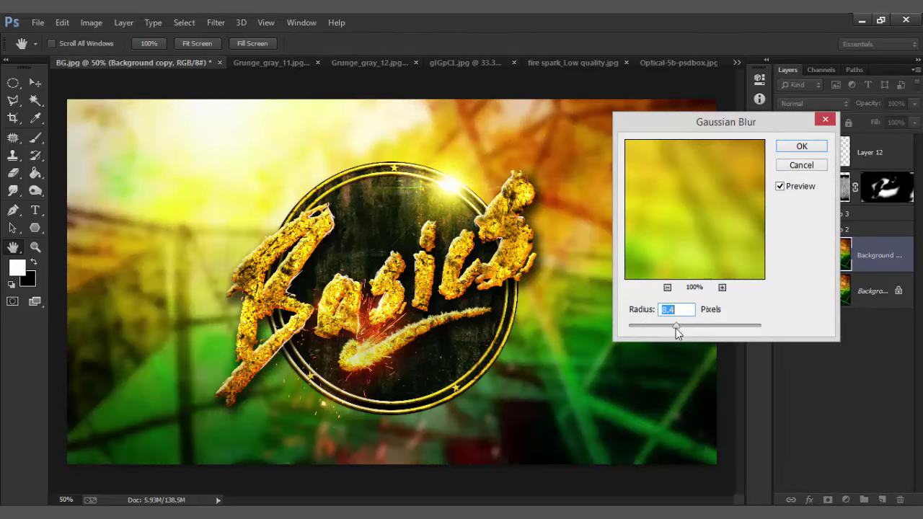
pyautogui.click(801, 146)
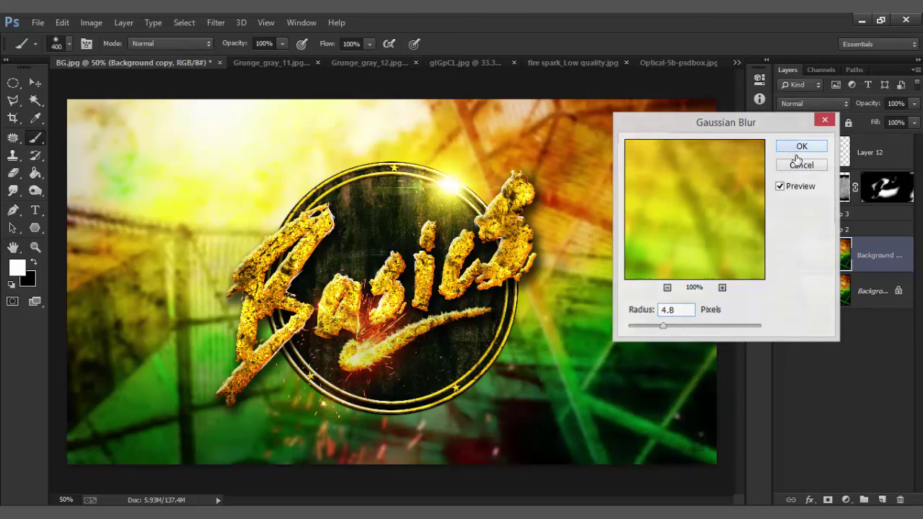
pyautogui.click(828, 500)
pyautogui.write('23')
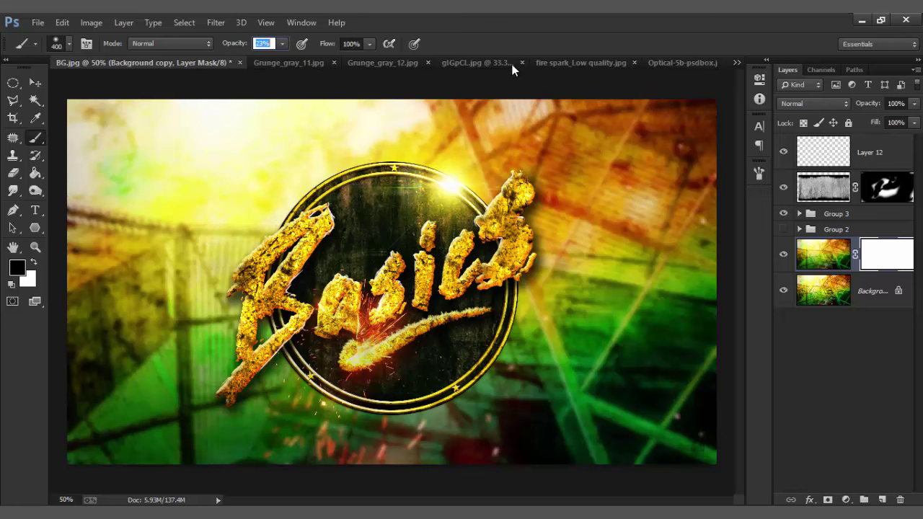
# Paint the mask to remove blur behind the badge centre and around the logo
pyautogui.press(']')
pyautogui.press(']')
pyautogui.press(']')
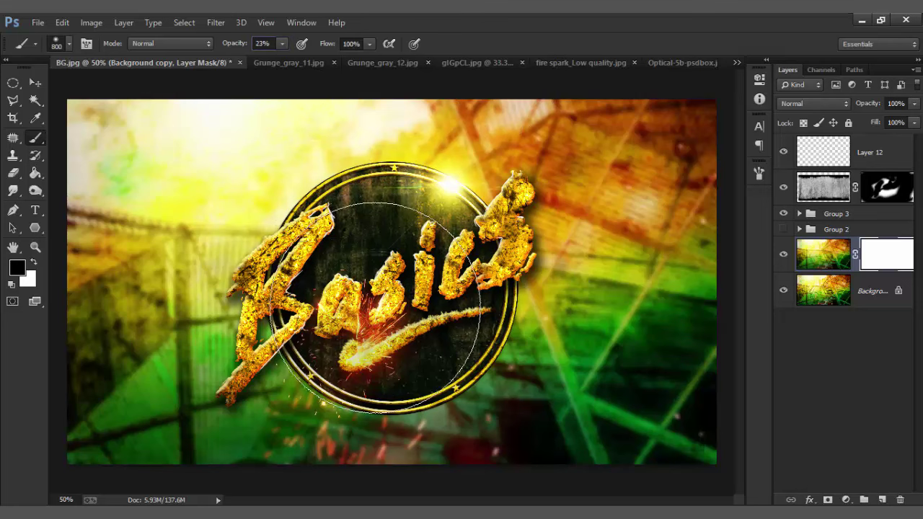
pyautogui.click(391, 264)
pyautogui.press('[')
pyautogui.press('[')
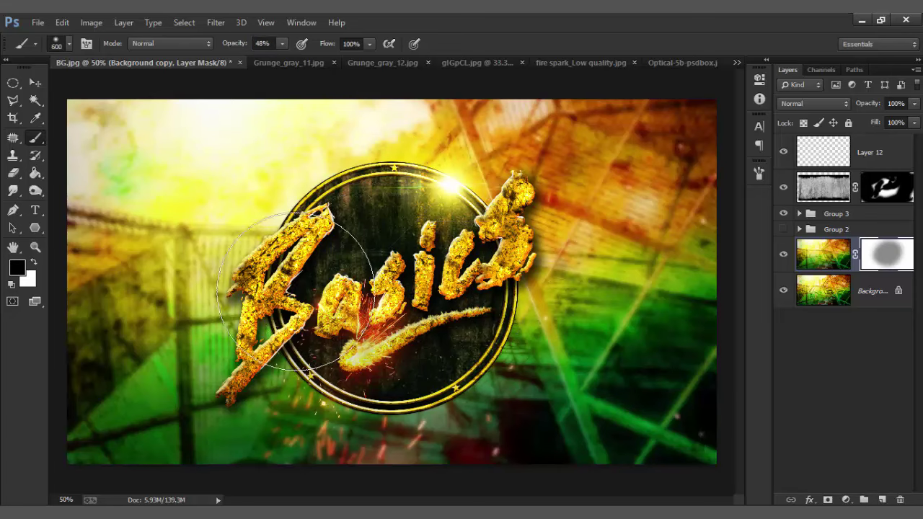
pyautogui.moveTo(404, 310); pyautogui.dragTo(335, 299)
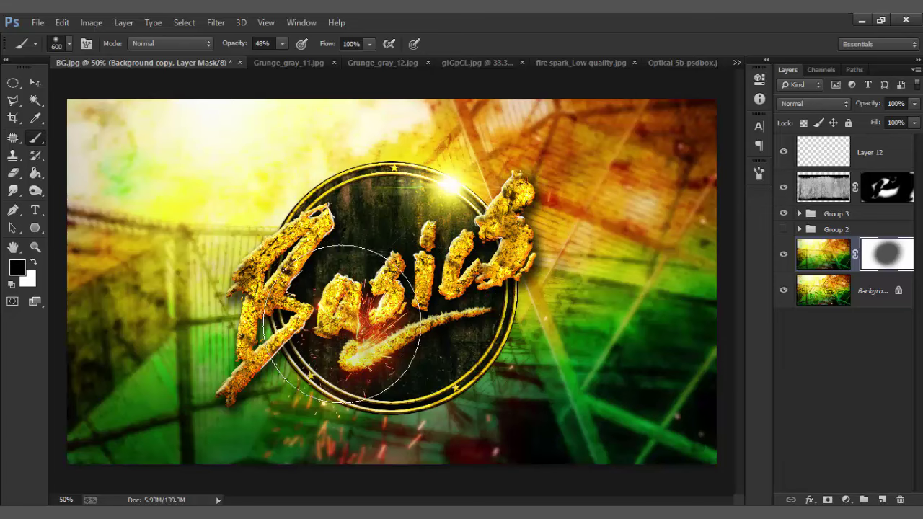
pyautogui.moveTo(375, 339); pyautogui.dragTo(318, 317)
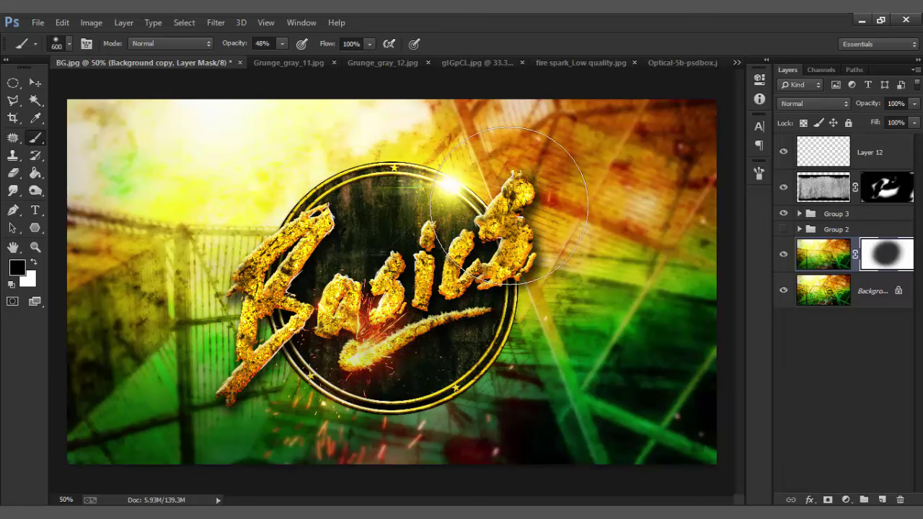
pyautogui.moveTo(534, 202); pyautogui.dragTo(468, 272)
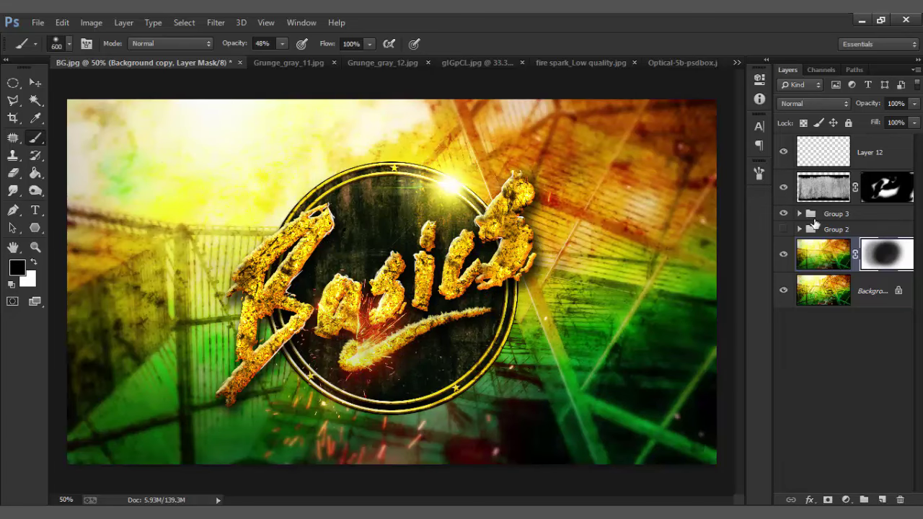
# Restore sharp detail on the left side and the lower-left and lower-right areas
pyautogui.click(758, 174)
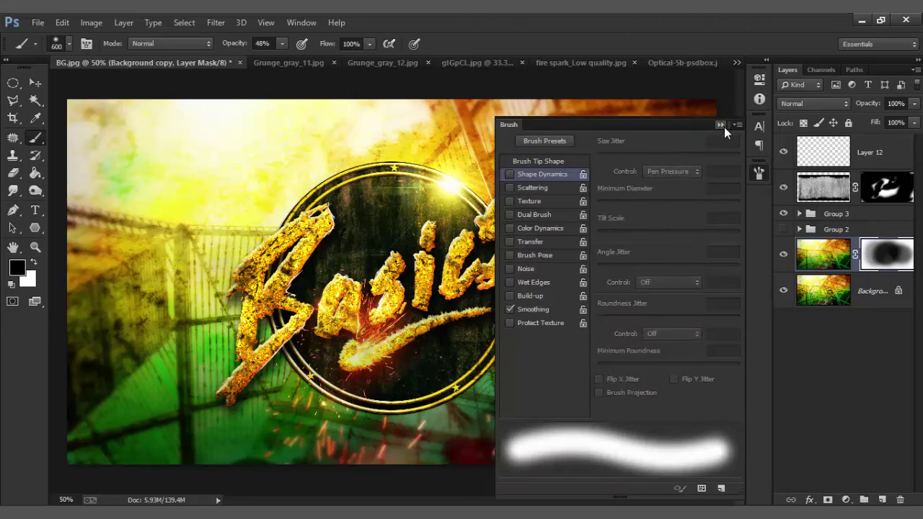
pyautogui.click(720, 124)
pyautogui.press(']')
pyautogui.press(']')
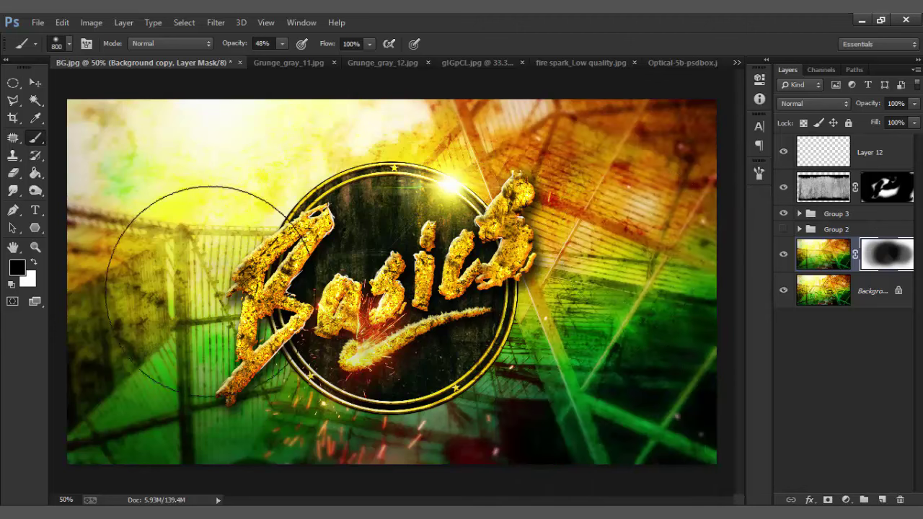
pyautogui.moveTo(305, 267); pyautogui.dragTo(317, 303)
pyautogui.press('[')
pyautogui.press('[')
pyautogui.press('[')
pyautogui.moveTo(274, 346); pyautogui.dragTo(249, 380)
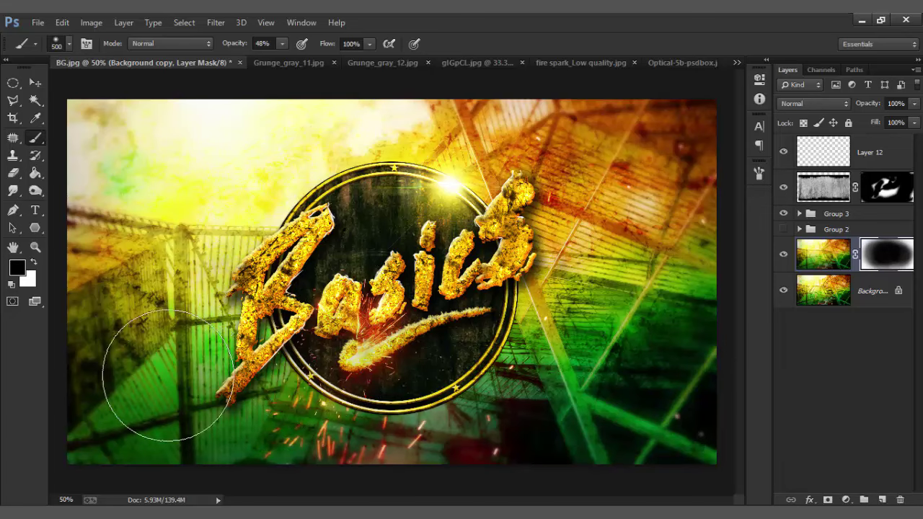
pyautogui.moveTo(648, 353); pyautogui.dragTo(645, 389)
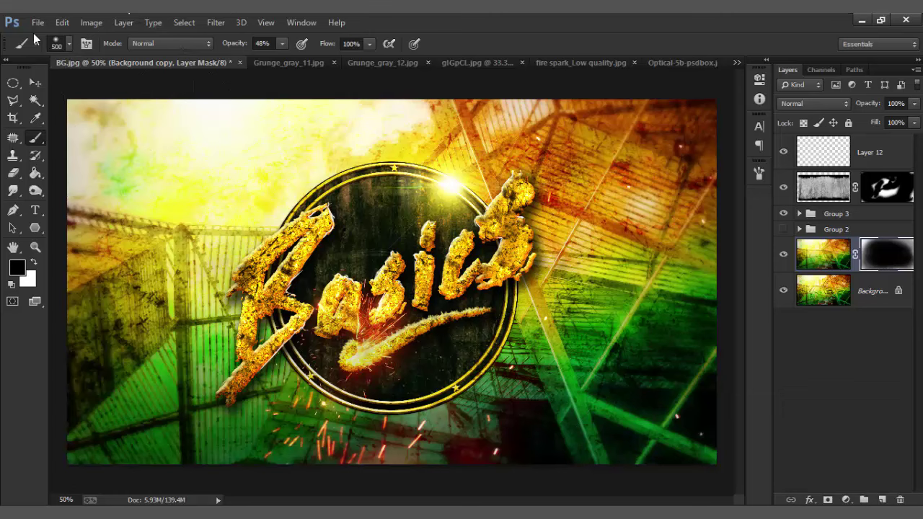
pyautogui.click(34, 44)
# Open the bonfire_sparks and maxresdefault images
pyautogui.click(38, 23)
pyautogui.click(43, 51)
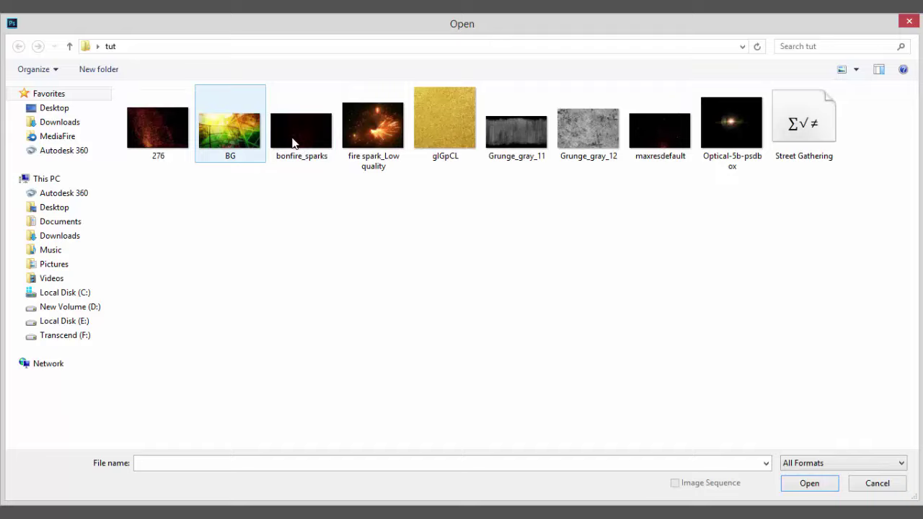
pyautogui.doubleClick(301, 145)
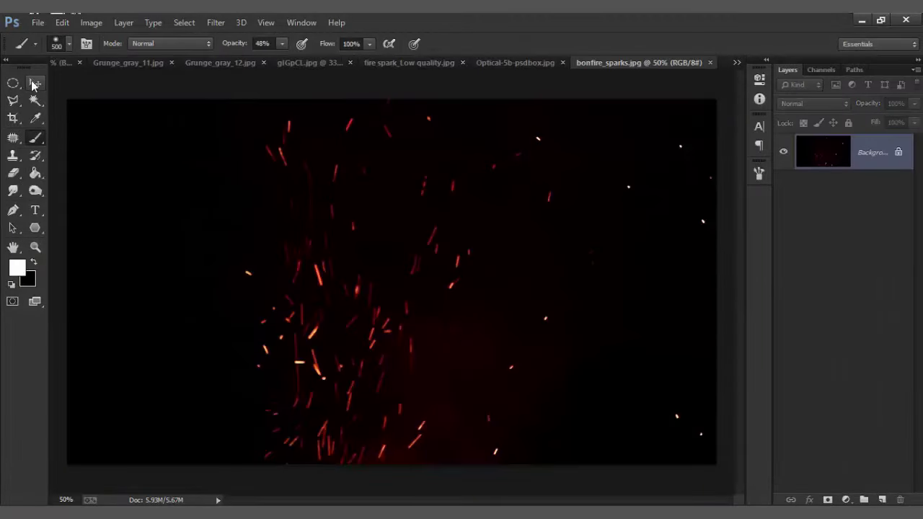
pyautogui.click(37, 22)
pyautogui.click(43, 50)
pyautogui.click(688, 152)
pyautogui.doubleClick(689, 148)
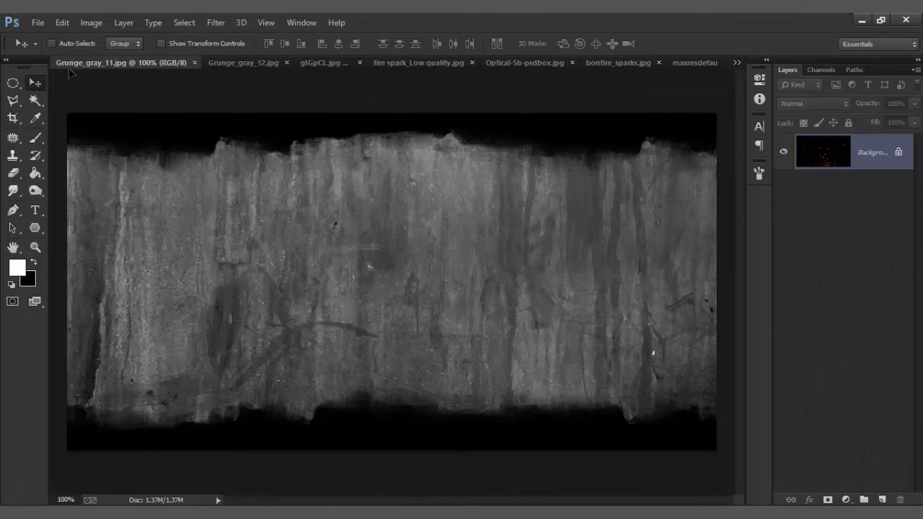
# Copy the sparks image into the Grunge_gray_11 document
pyautogui.moveTo(70, 65); pyautogui.dragTo(119, 128)
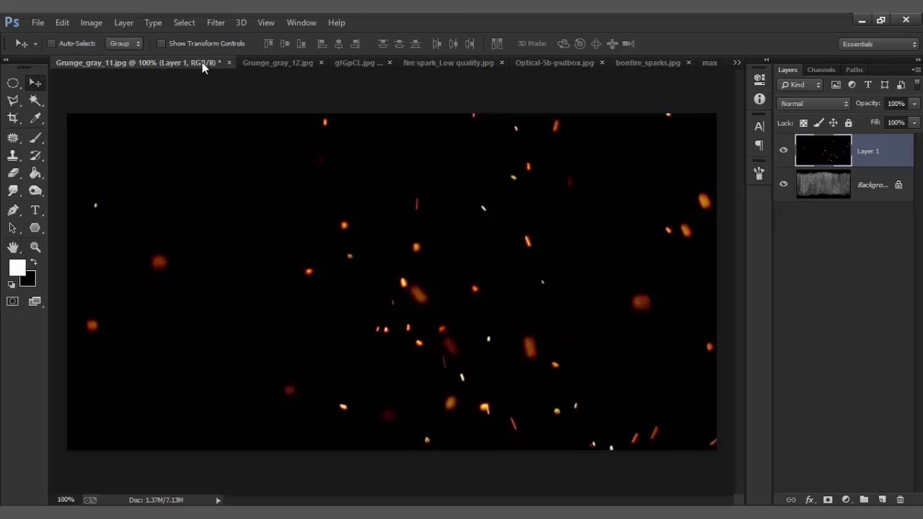
pyautogui.click(736, 63)
pyautogui.click(546, 216)
pyautogui.click(736, 62)
pyautogui.click(778, 66)
pyautogui.click(285, 64)
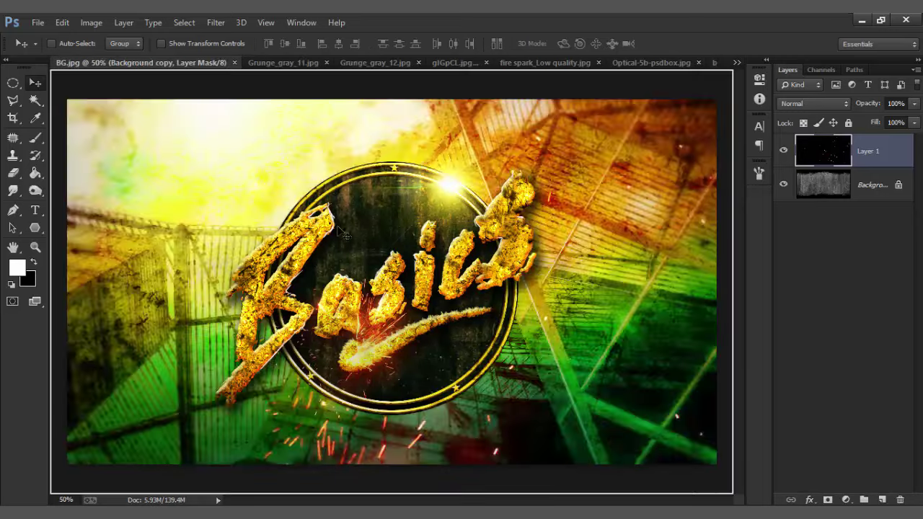
# Place the sparks layer at the top of BG.jpg in Screen mode
pyautogui.moveTo(72, 66); pyautogui.dragTo(421, 324)
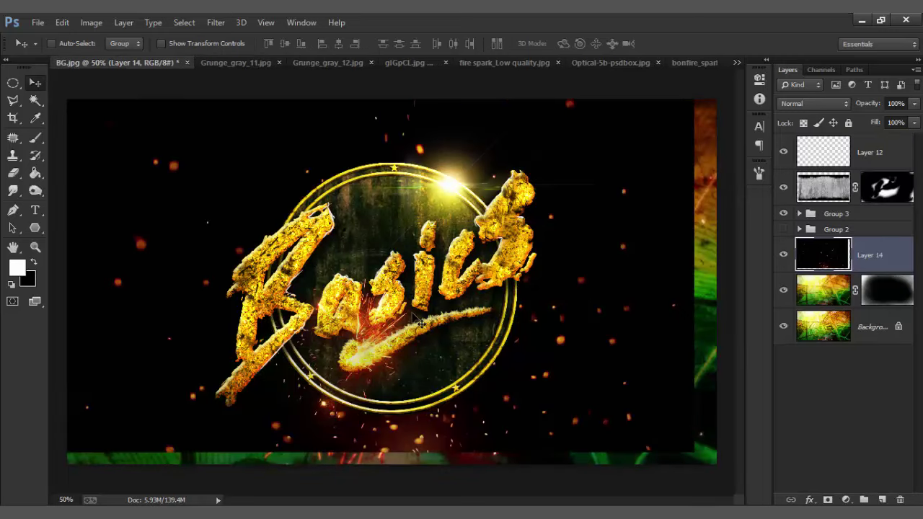
pyautogui.moveTo(845, 264); pyautogui.dragTo(837, 144)
pyautogui.click(813, 103)
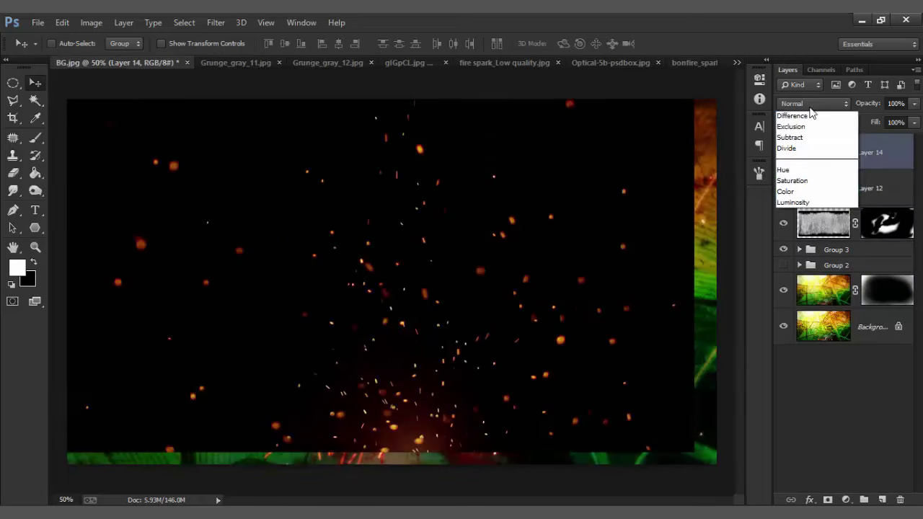
pyautogui.click(786, 226)
pyautogui.moveTo(548, 402)
pyautogui.mouseDown()
pyautogui.moveTo(578, 409)
pyautogui.moveTo(570, 422)
pyautogui.mouseUp()
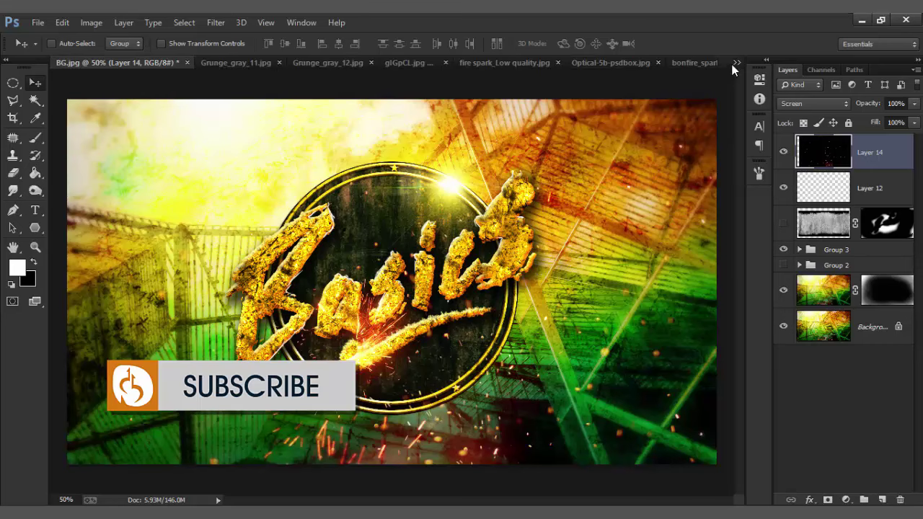
# Close Grunge_gray_11 and Grunge_gray_12 without saving
pyautogui.click(735, 63)
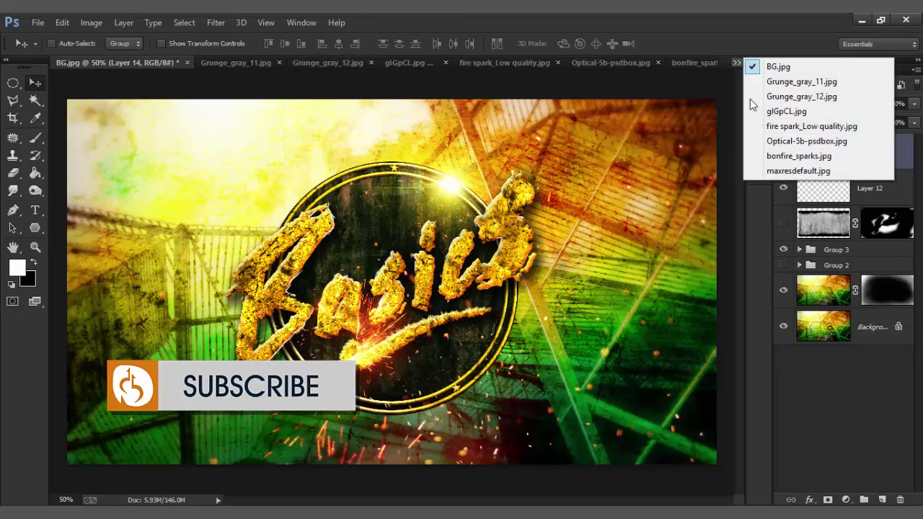
pyautogui.click(238, 64)
pyautogui.click(296, 64)
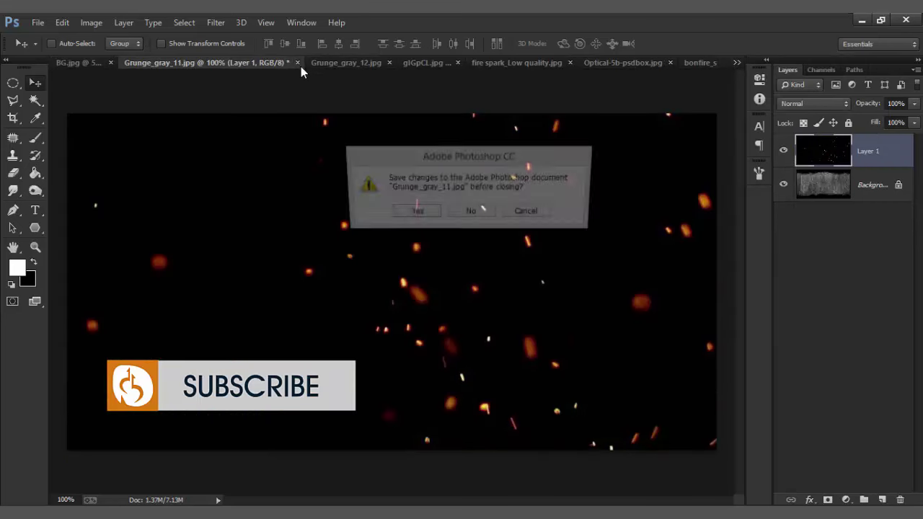
pyautogui.click(470, 214)
pyautogui.click(248, 62)
pyautogui.click(277, 64)
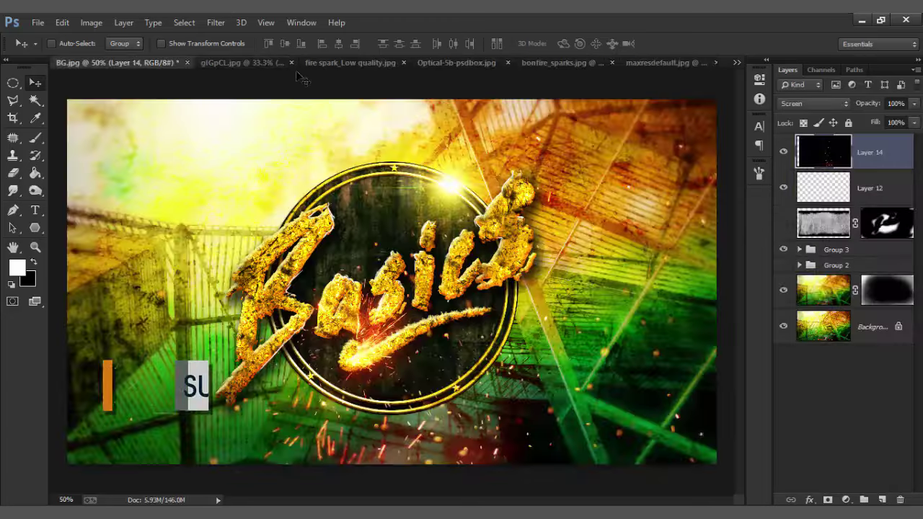
# Close glGpCL, fire spark, Optical flare, bonfire_sparks and maxresdefault, then browse the tut folder
pyautogui.click(292, 63)
pyautogui.click(289, 62)
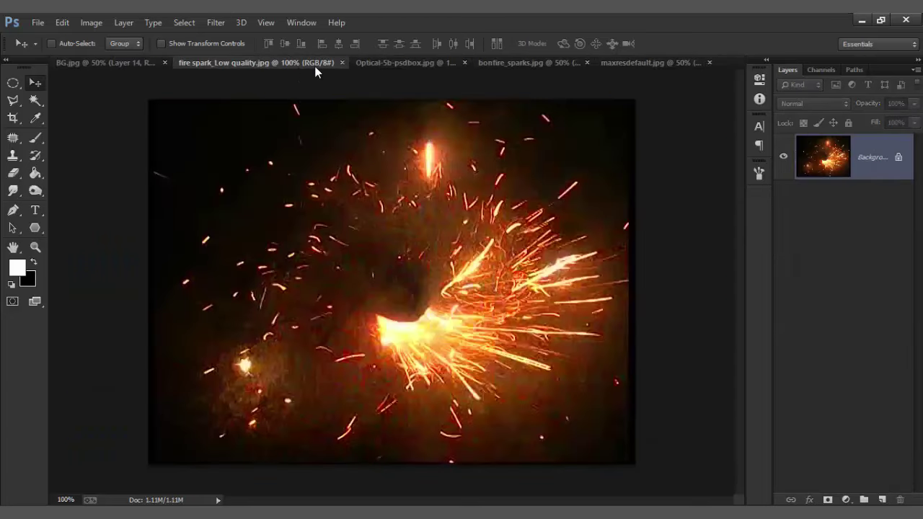
pyautogui.click(342, 63)
pyautogui.click(338, 62)
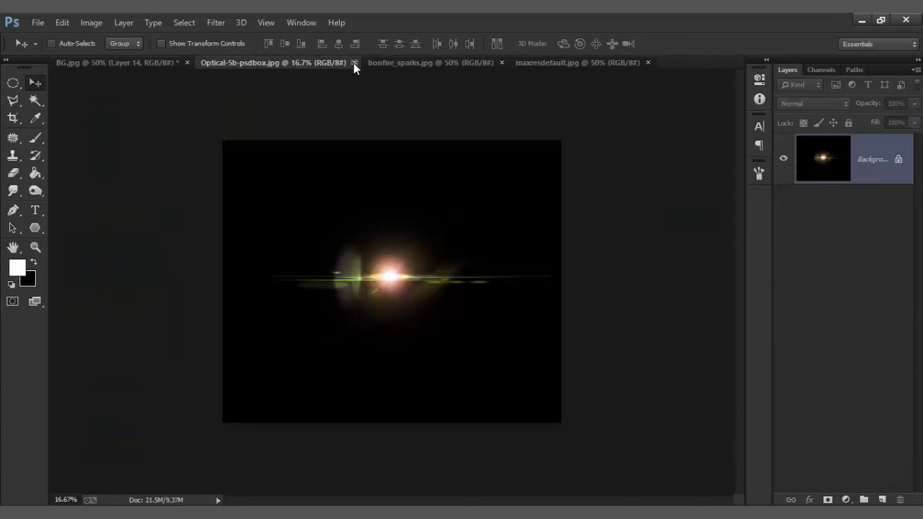
pyautogui.click(329, 63)
pyautogui.click(334, 63)
pyautogui.click(37, 22)
pyautogui.click(42, 44)
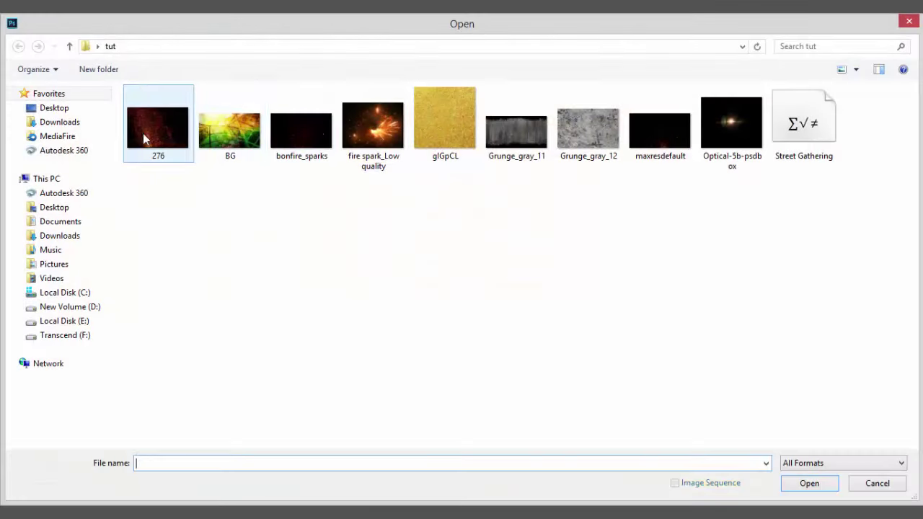
# Open bonfire_sparks.jpg and drag the sparks image into the BG.jpg poster
pyautogui.doubleClick(311, 144)
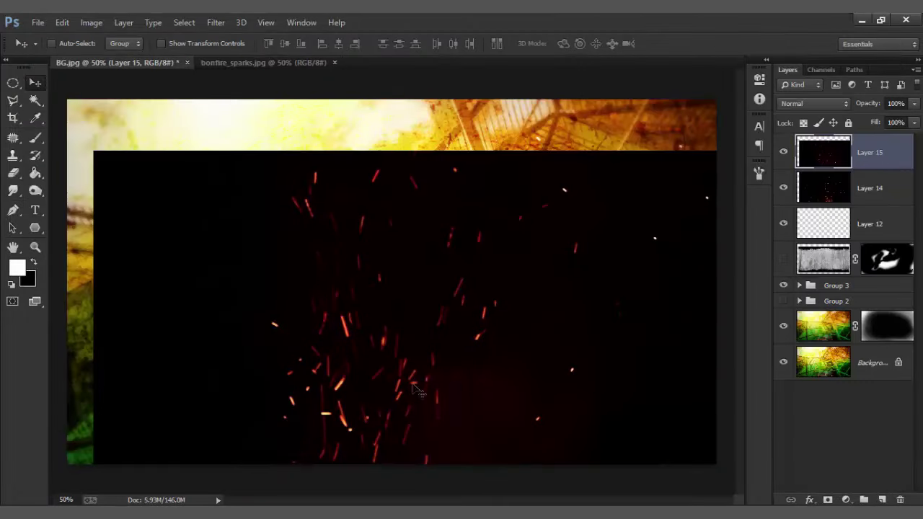
pyautogui.moveTo(147, 68); pyautogui.dragTo(436, 263)
pyautogui.rightClick(456, 260)
pyautogui.click(421, 313)
# Flip the sparks layer horizontally with Free Transform, nudge it, and commit
pyautogui.click(62, 24)
pyautogui.click(115, 258)
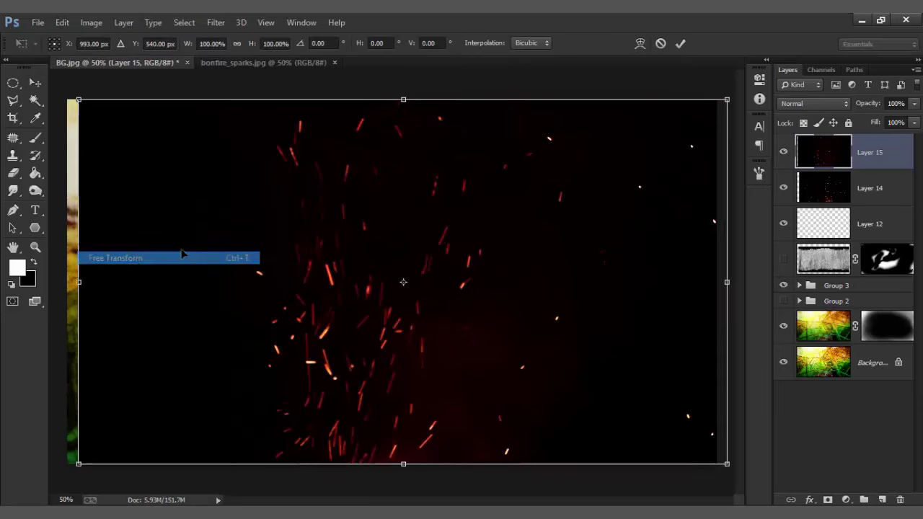
pyautogui.rightClick(344, 227)
pyautogui.click(392, 428)
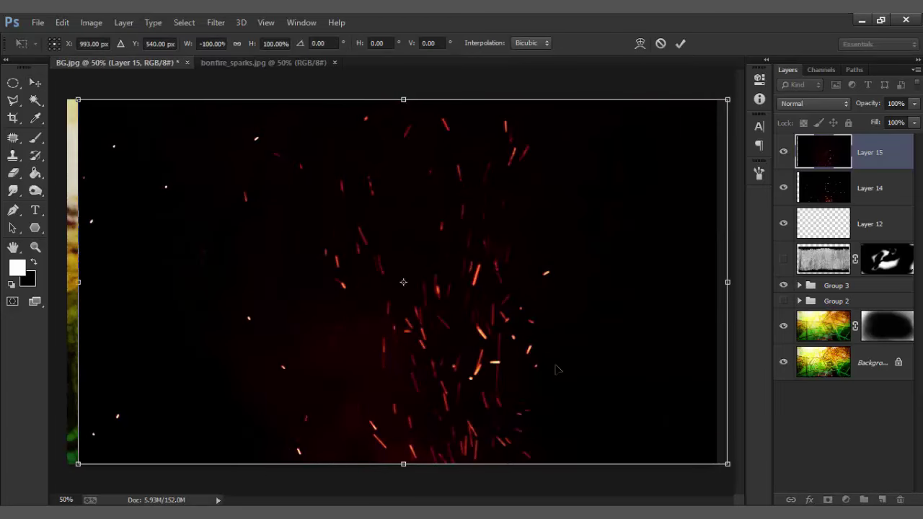
pyautogui.moveTo(556, 369); pyautogui.dragTo(555, 373)
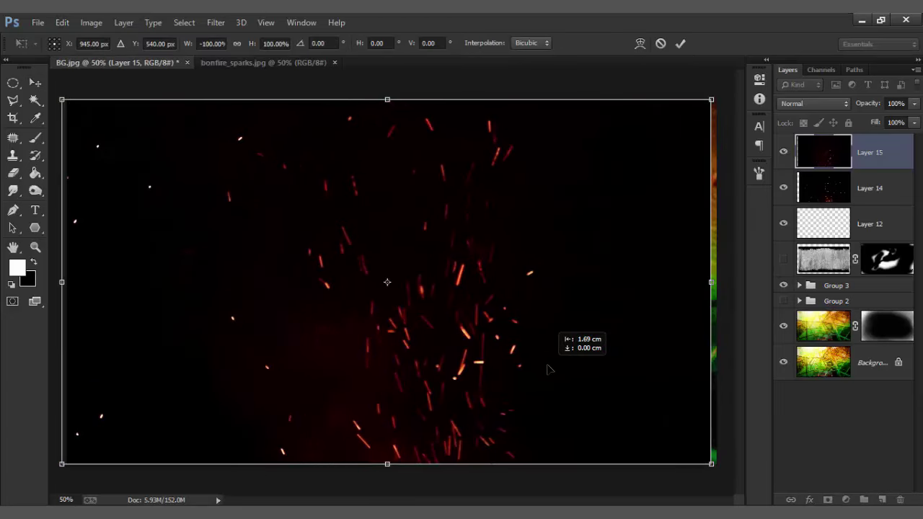
pyautogui.press('Return')
# Set the sparks layer to Screen blend mode and move it right
pyautogui.click(803, 105)
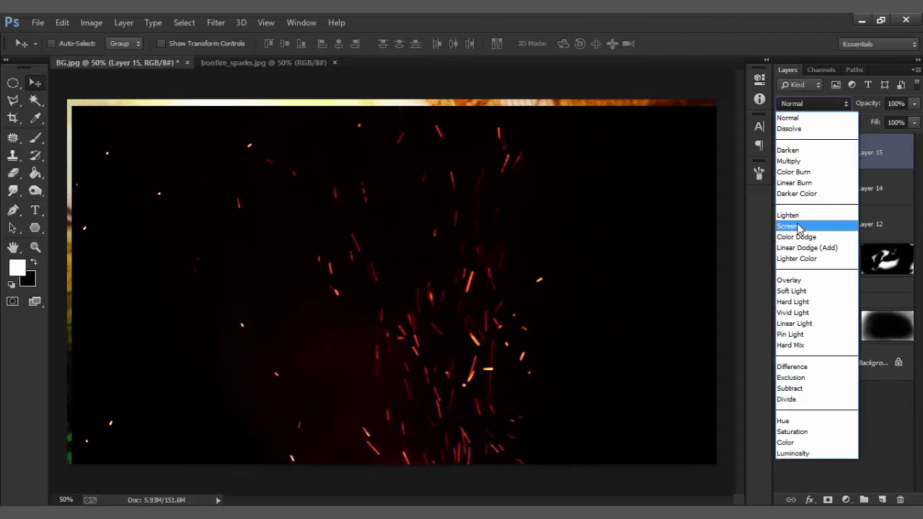
pyautogui.click(799, 228)
pyautogui.moveTo(538, 413); pyautogui.dragTo(618, 416)
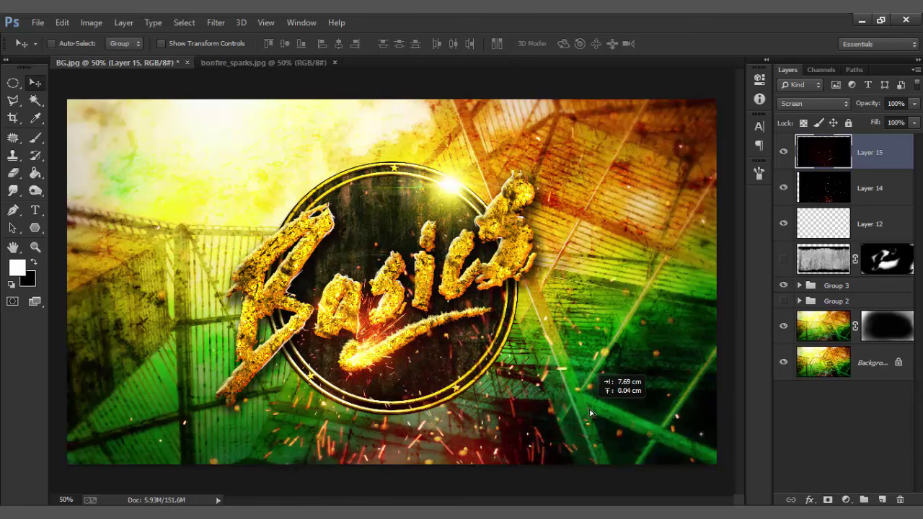
# Duplicate the sparks layer, placing copies to the left and right of the poster
pyautogui.moveTo(613, 413); pyautogui.dragTo(617, 416)
pyautogui.moveTo(556, 408)
pyautogui.mouseDown()
pyautogui.moveTo(175, 426)
pyautogui.moveTo(243, 436)
pyautogui.mouseUp()
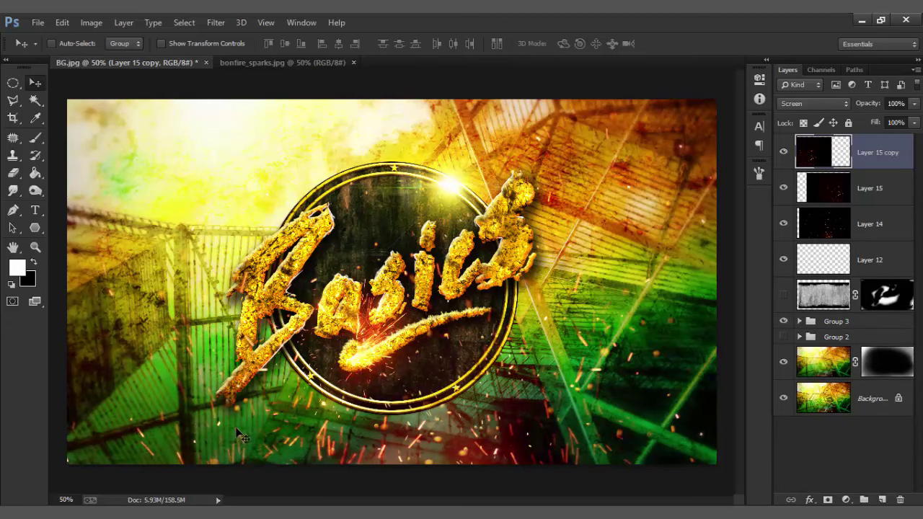
pyautogui.hotkey('ctrl', 'j')
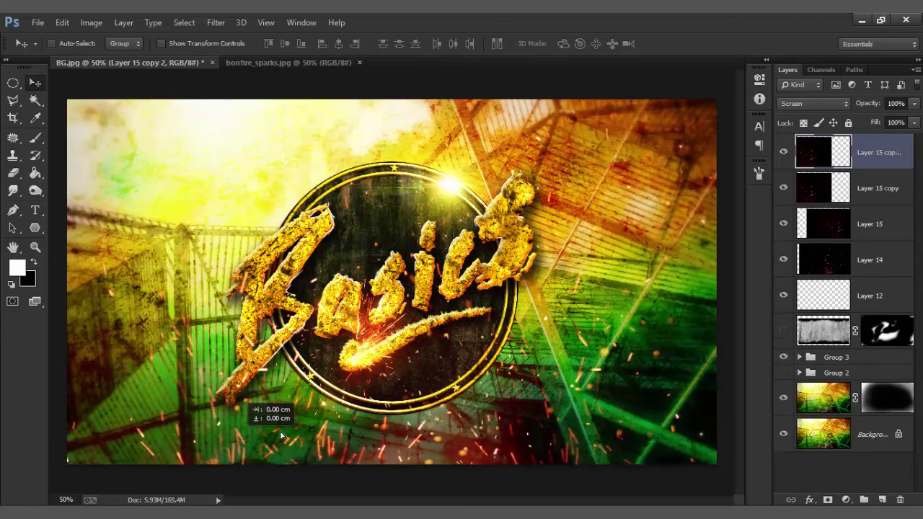
pyautogui.moveTo(281, 436)
pyautogui.mouseDown()
pyautogui.moveTo(328, 445)
pyautogui.moveTo(651, 446)
pyautogui.mouseUp()
pyautogui.hotkey('ctrl', 'j')
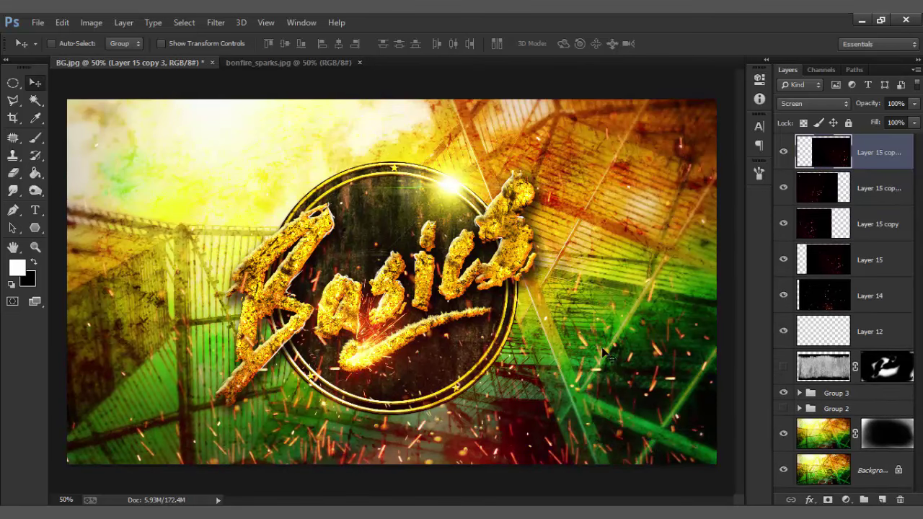
# Select the spark layers from the top copy down to Layer 12 and merge them
pyautogui.keyDown('shift'); pyautogui.click(845, 305); pyautogui.keyUp('shift')
pyautogui.doubleClick(845, 303)
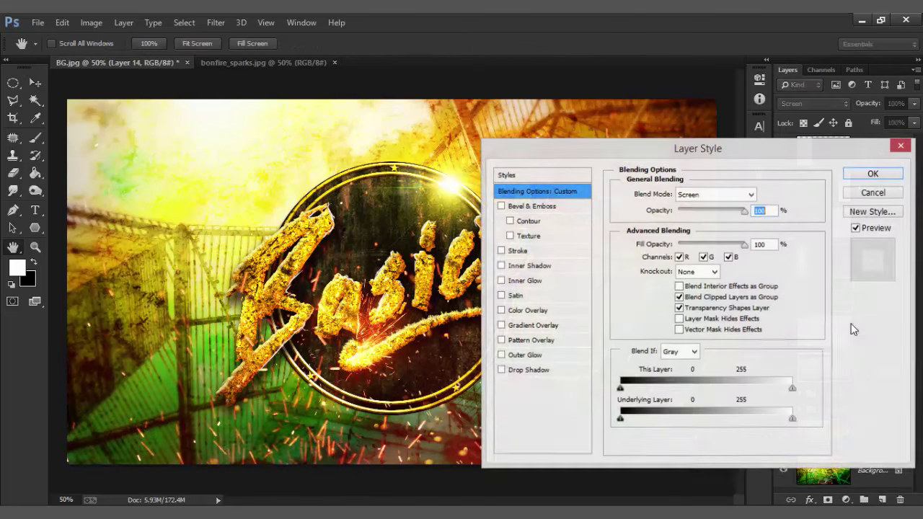
pyautogui.press('Escape')
pyautogui.click(873, 157)
pyautogui.keyDown('shift'); pyautogui.click(857, 341); pyautogui.keyUp('shift')
pyautogui.hotkey('ctrl', 'e')
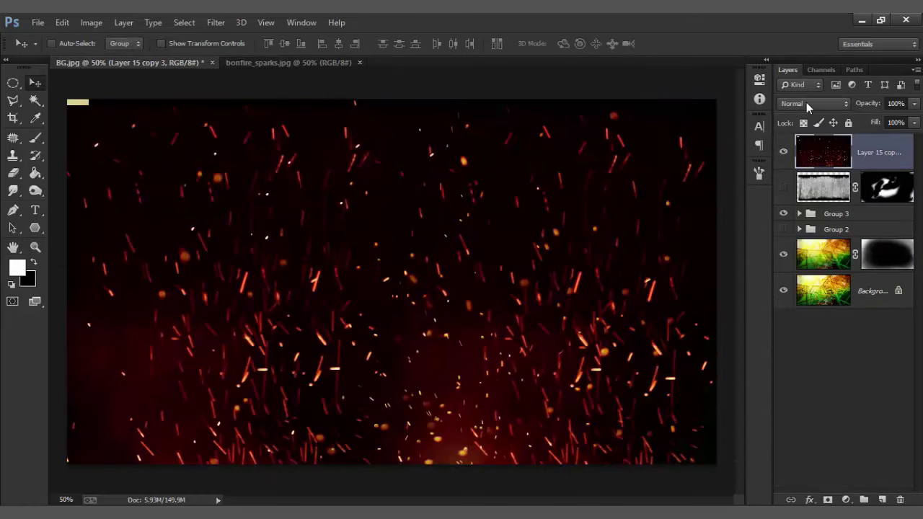
# Set the merged sparks layer to Screen blend mode and reposition it
pyautogui.click(806, 103)
pyautogui.click(797, 227)
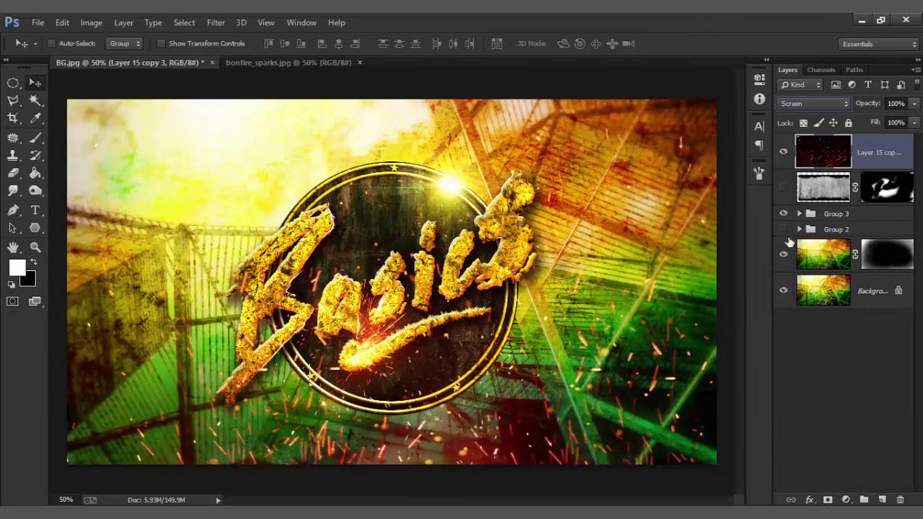
pyautogui.moveTo(564, 406); pyautogui.dragTo(552, 368)
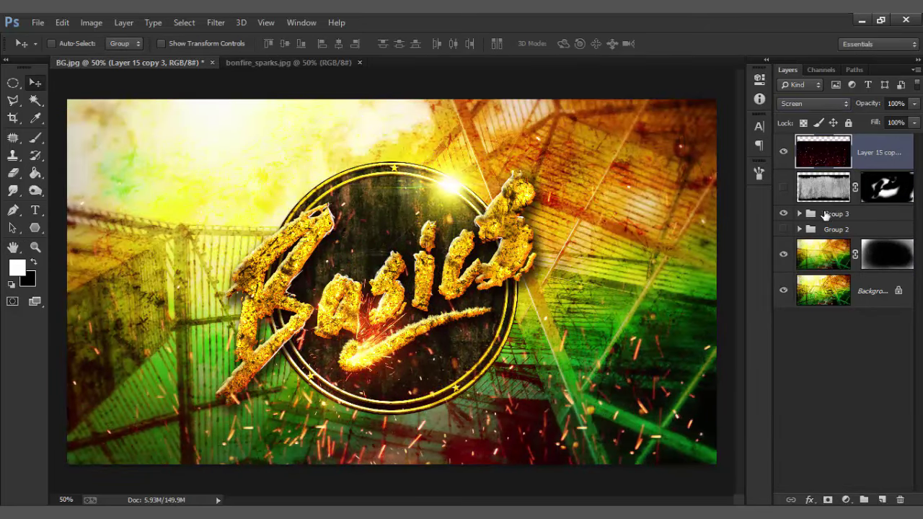
pyautogui.click(825, 214)
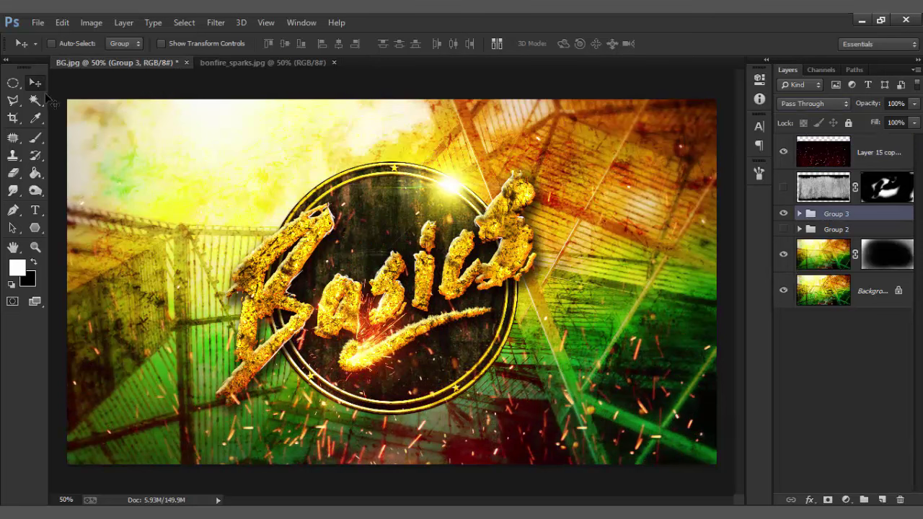
# Move the Group 3 Basics badge up and right, then lower it slightly
pyautogui.moveTo(449, 234); pyautogui.dragTo(459, 207)
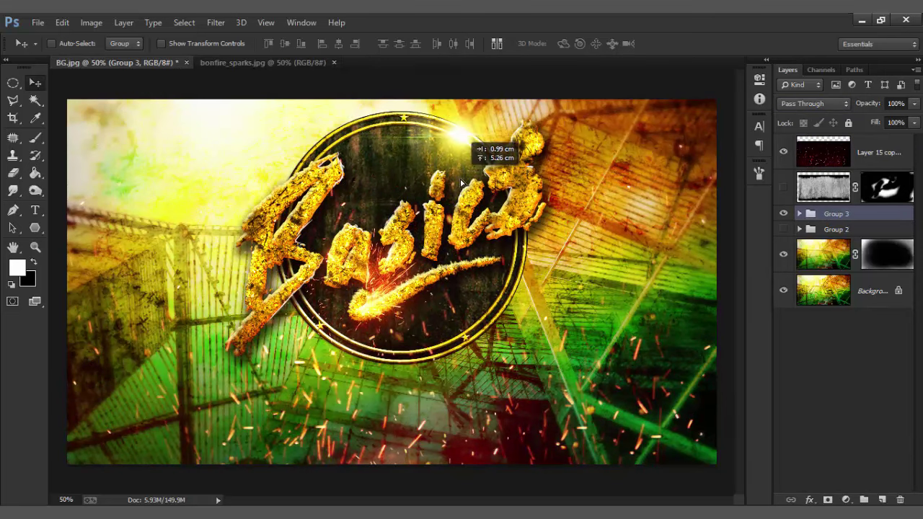
pyautogui.moveTo(459, 207); pyautogui.dragTo(459, 202)
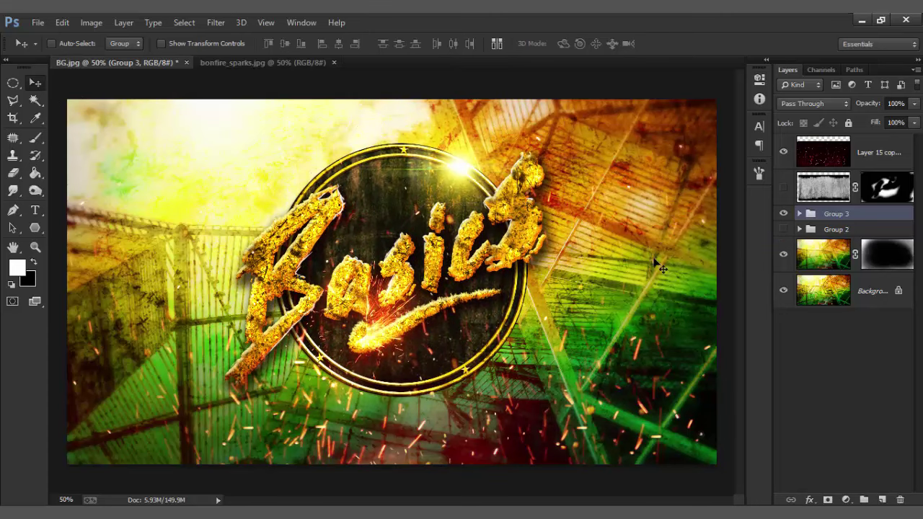